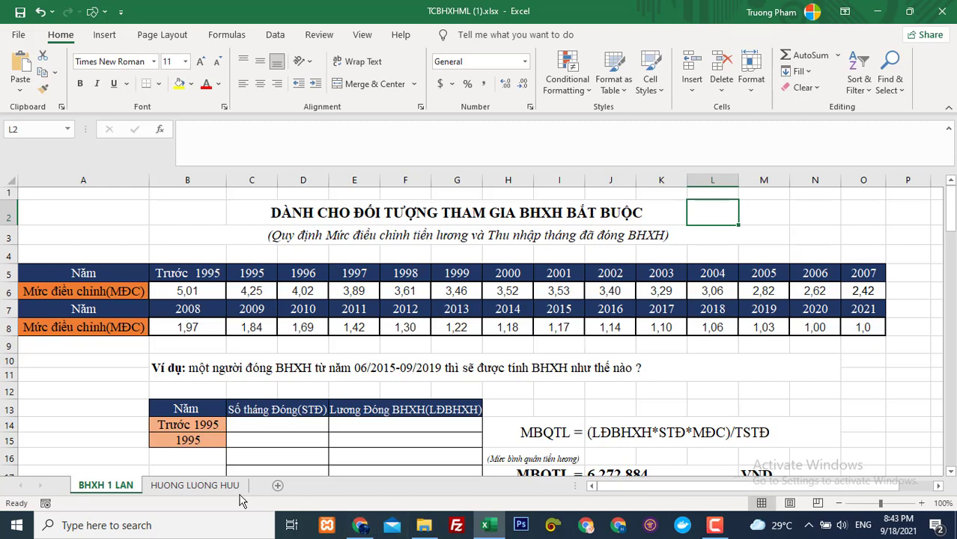
Look over the HUONG LUONG HUU pension sheet and return to the BHXH 1 LAN sheet
click(218, 487)
scroll(425, 369, up, 5)
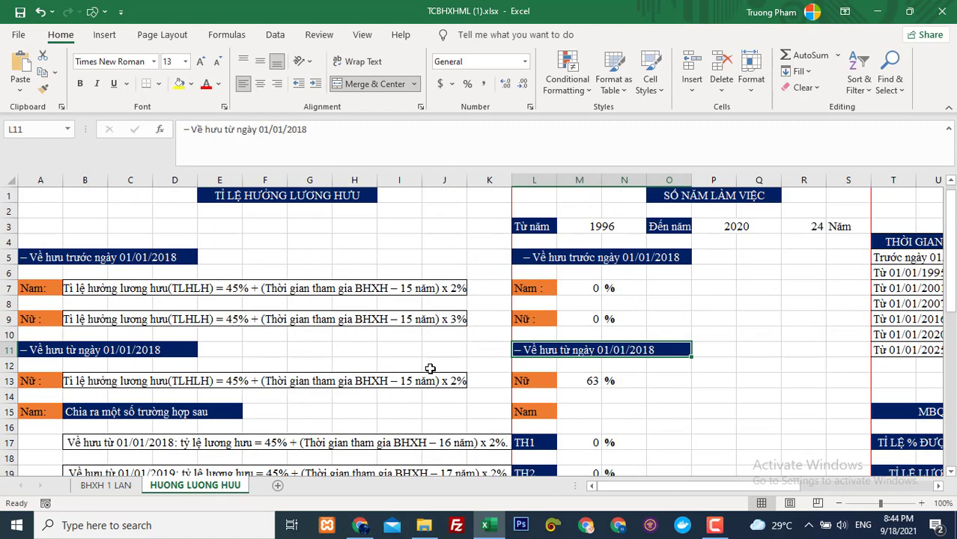
click(106, 486)
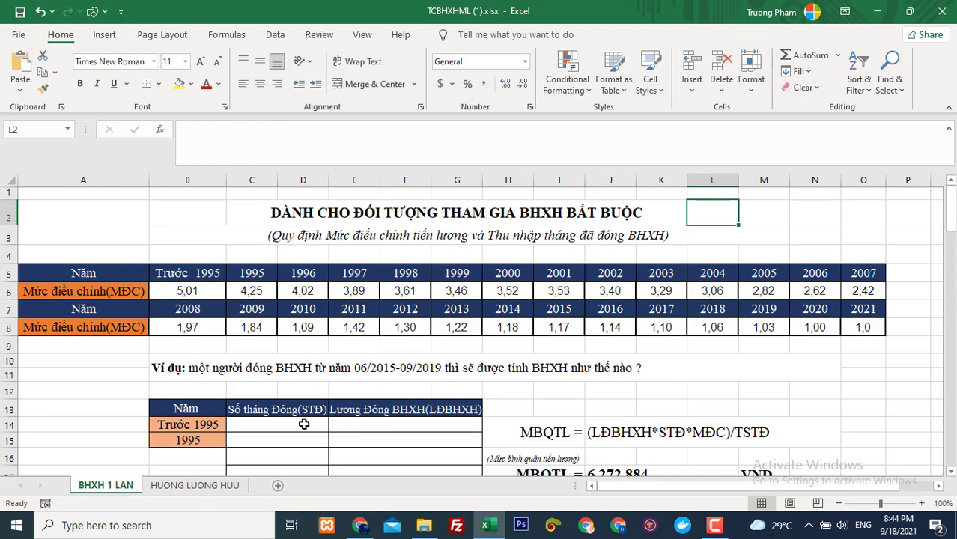
click(196, 486)
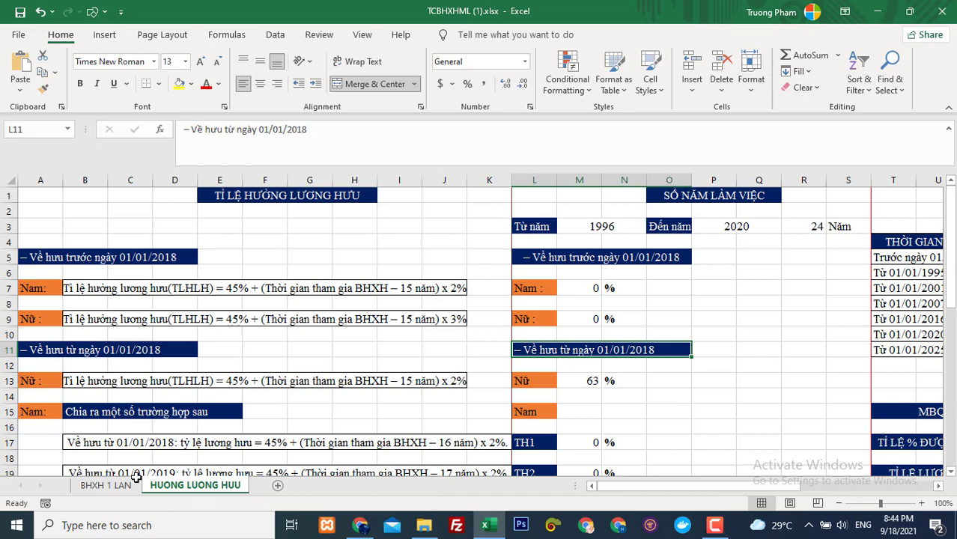
click(103, 487)
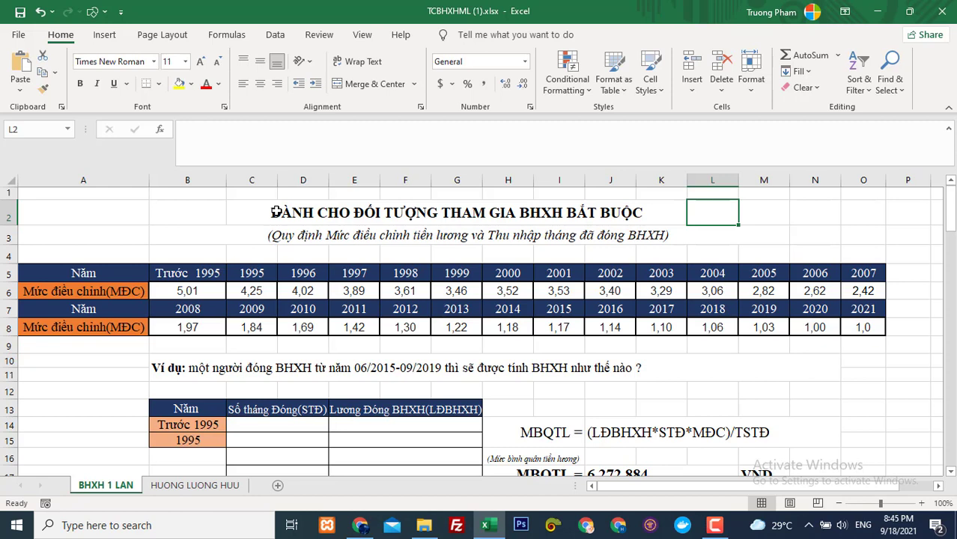
Review the table of contribution months and salaries by year down to 2021 on the BHXH 1 LAN sheet
scroll(370, 300, down, 17)
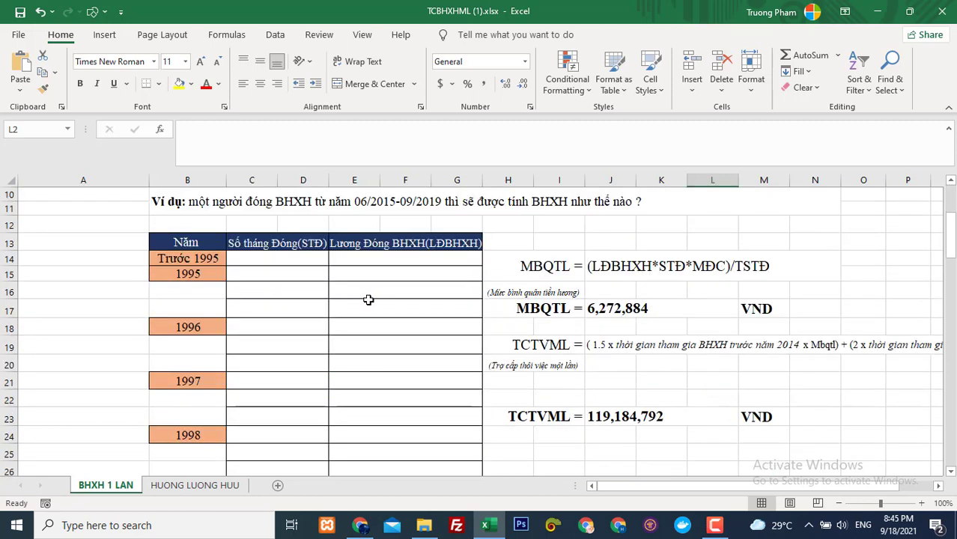
scroll(370, 303, down, 8)
scroll(370, 304, up, 6)
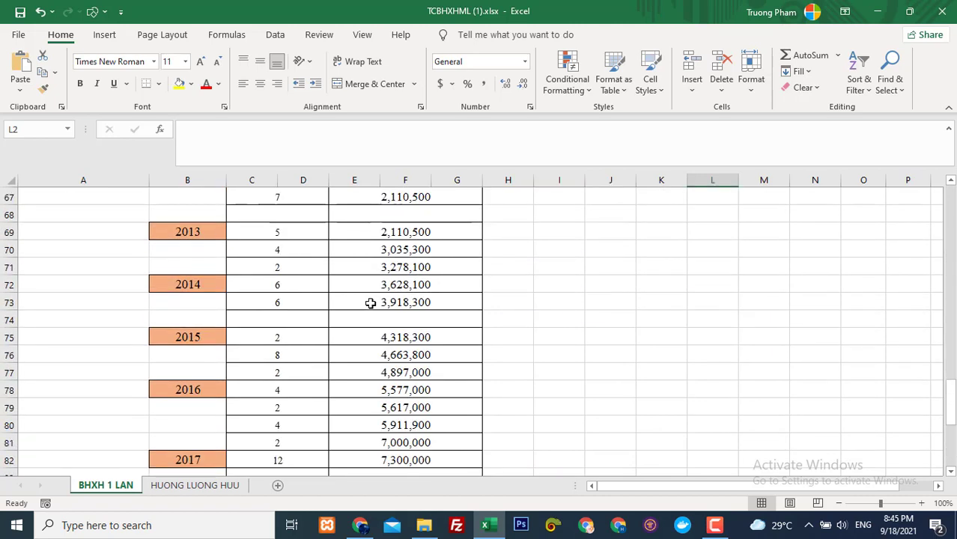
scroll(371, 302, down, 7)
scroll(371, 303, up, 6)
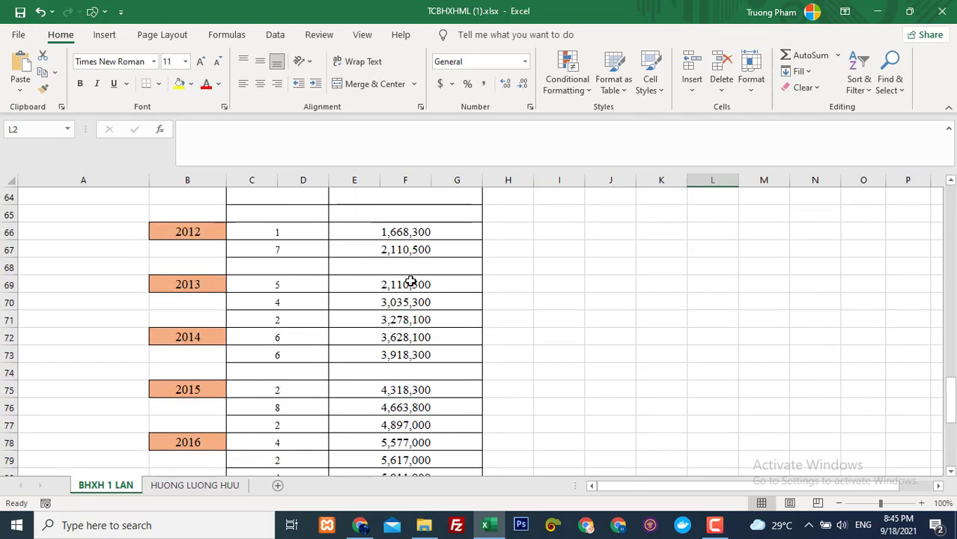
scroll(413, 288, down, 6)
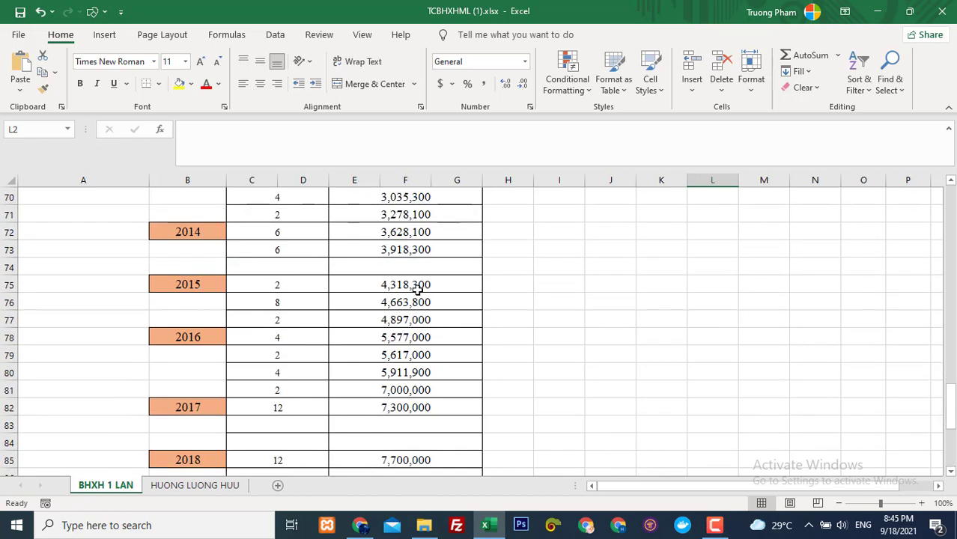
scroll(411, 310, down, 3)
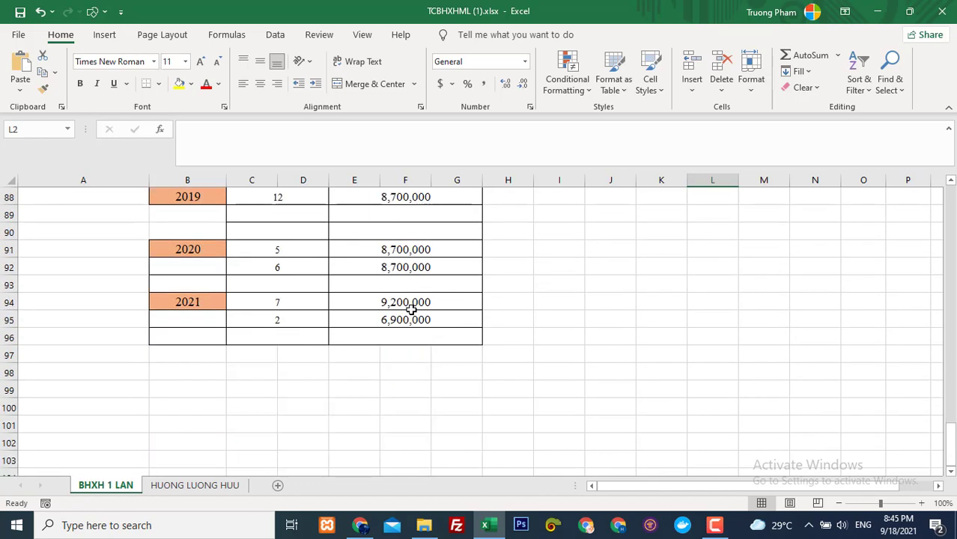
scroll(711, 361, up, 20)
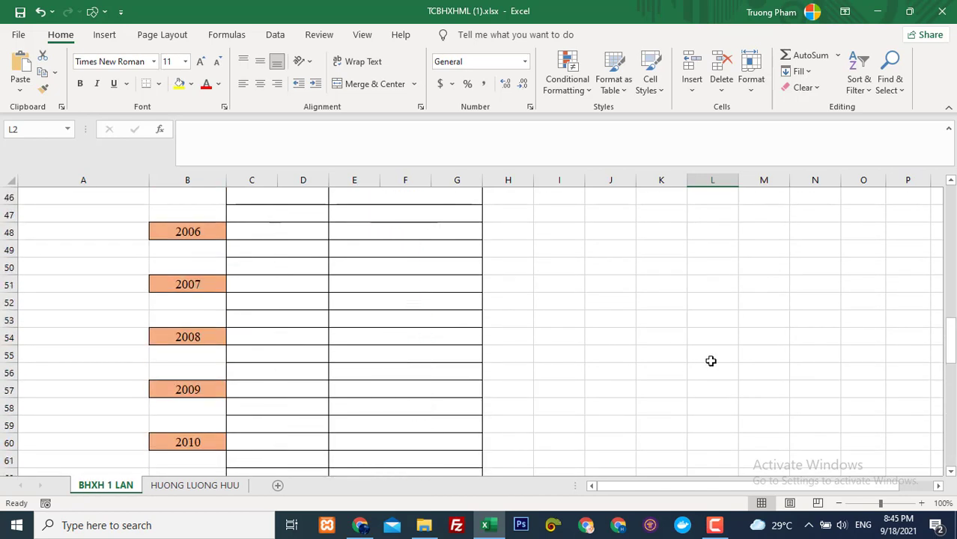
scroll(711, 363, up, 5)
scroll(712, 363, down, 1)
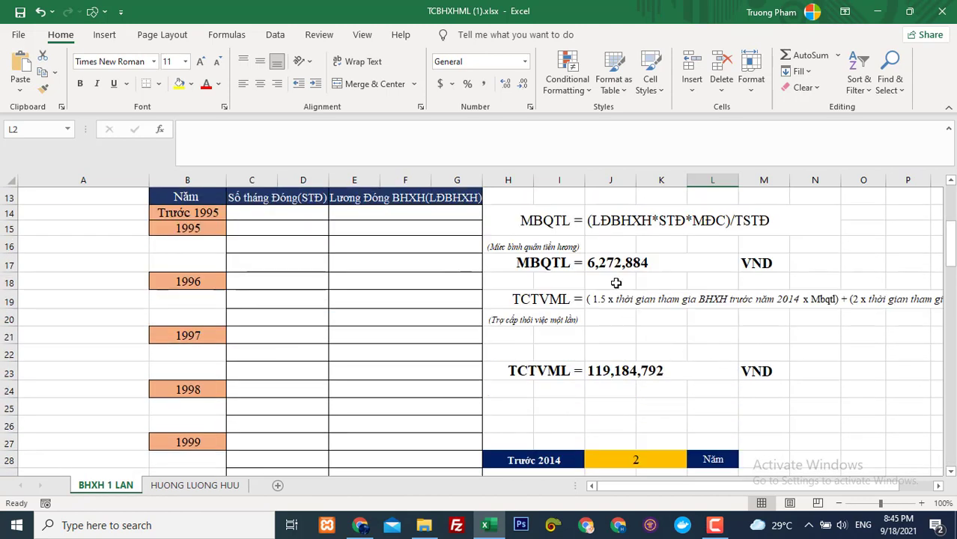
Inspect the TCTVML result formula in J23 and recheck the yearly contribution entries it is based on
click(613, 370)
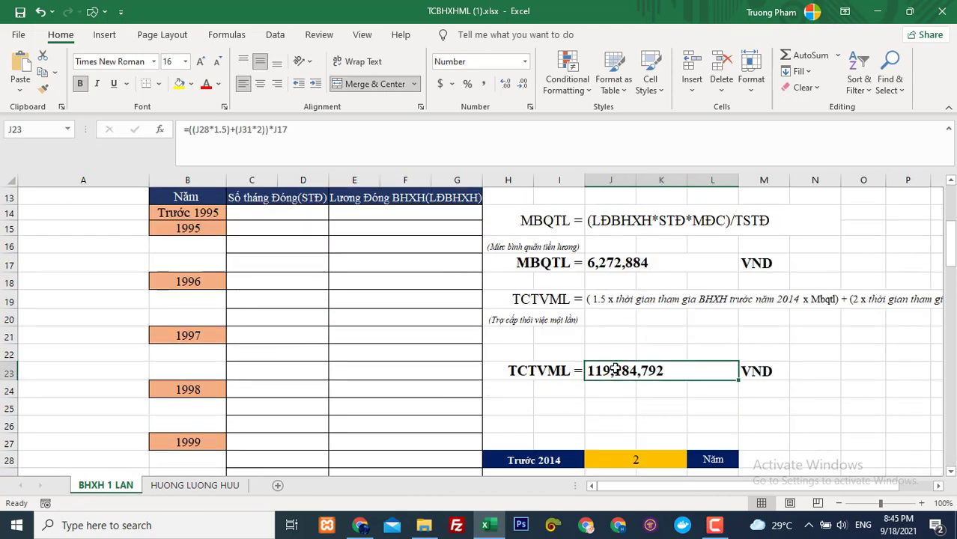
scroll(369, 363, down, 8)
scroll(367, 372, down, 9)
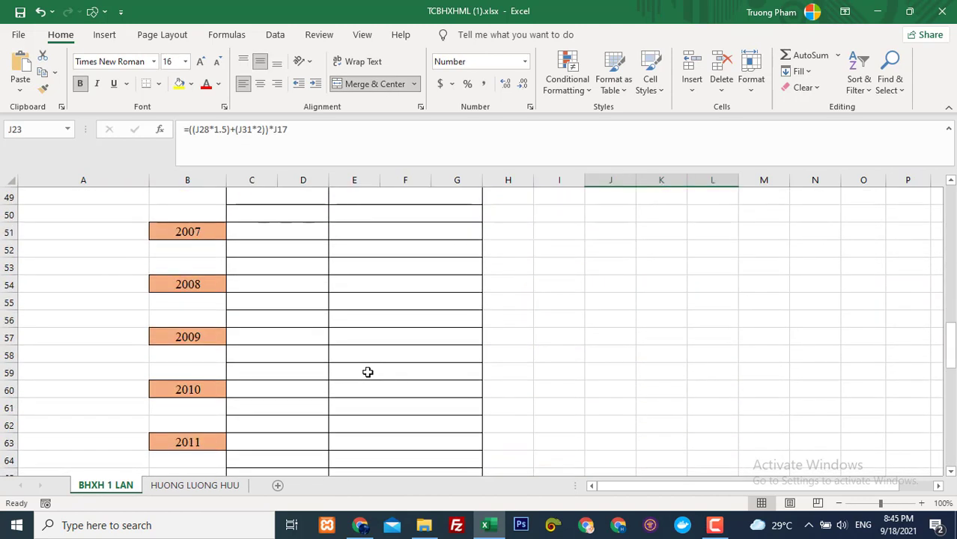
scroll(367, 372, up, 2)
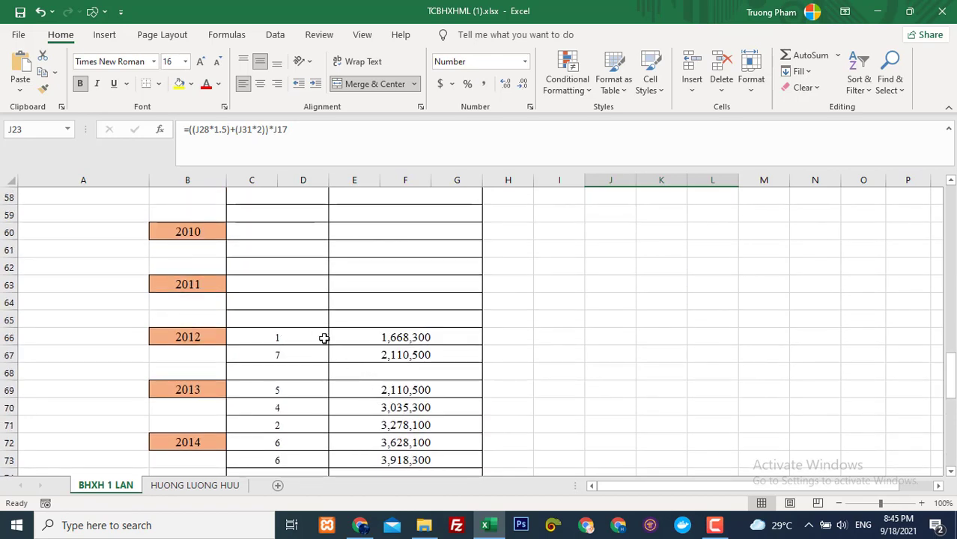
scroll(655, 396, up, 4)
scroll(654, 396, down, 2)
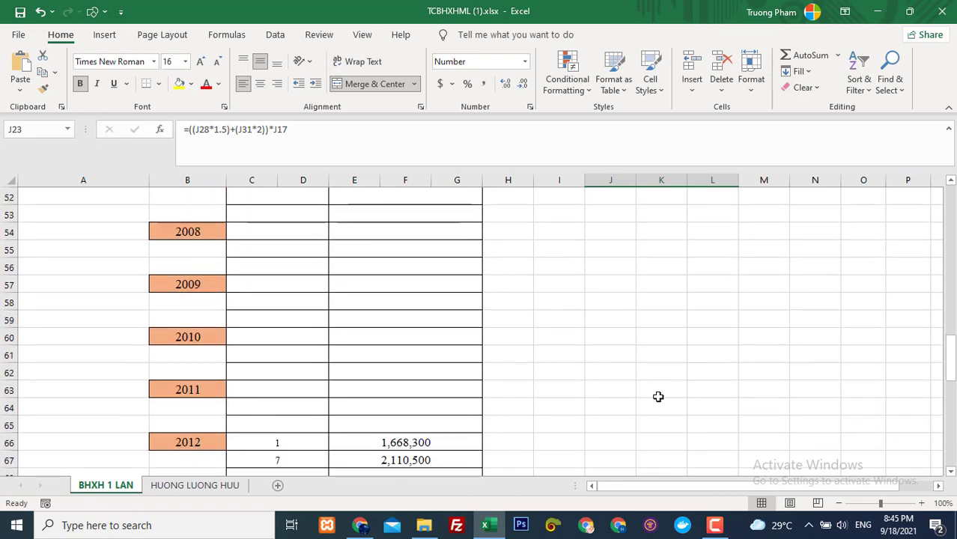
scroll(654, 396, up, 14)
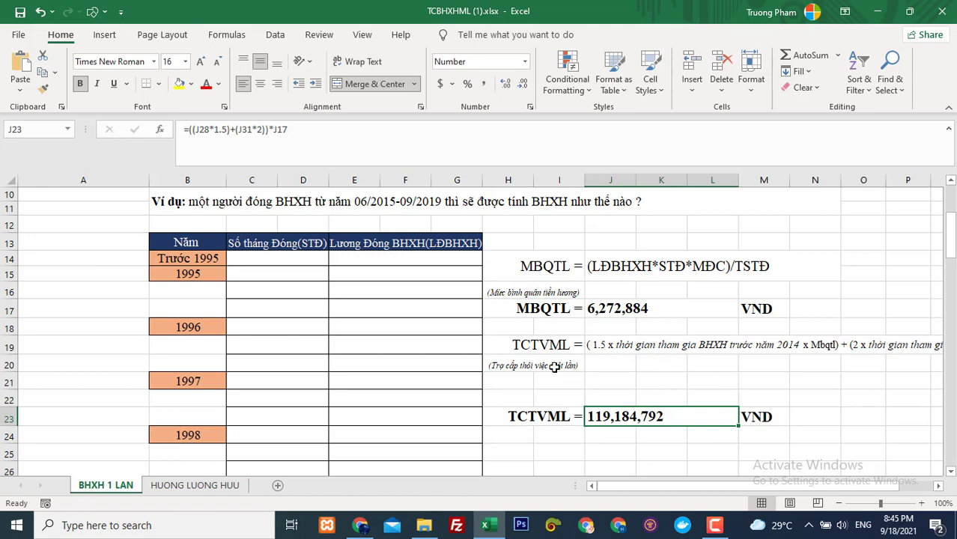
scroll(614, 356, up, 3)
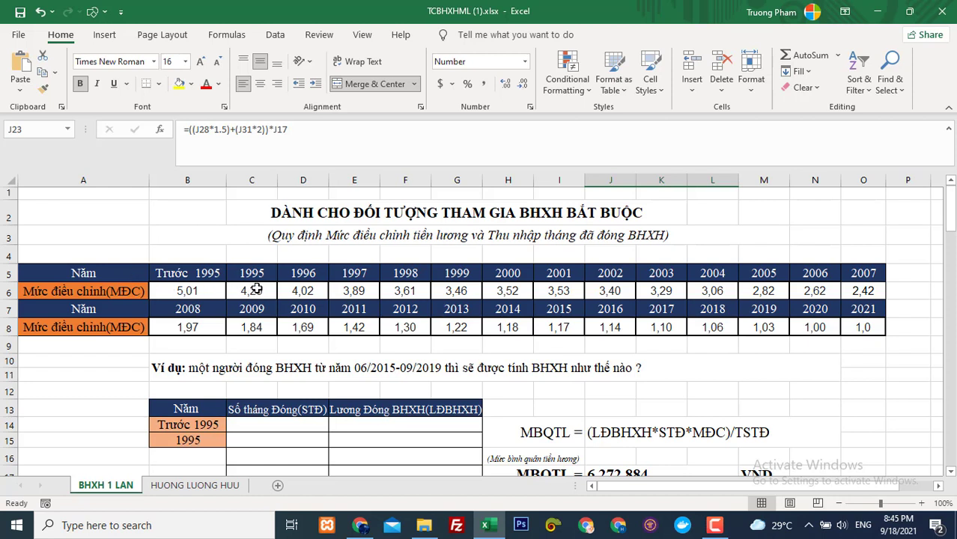
Go through the salary adjustment coefficients (MĐC) in row 6 from before 1995 to 1998
click(189, 286)
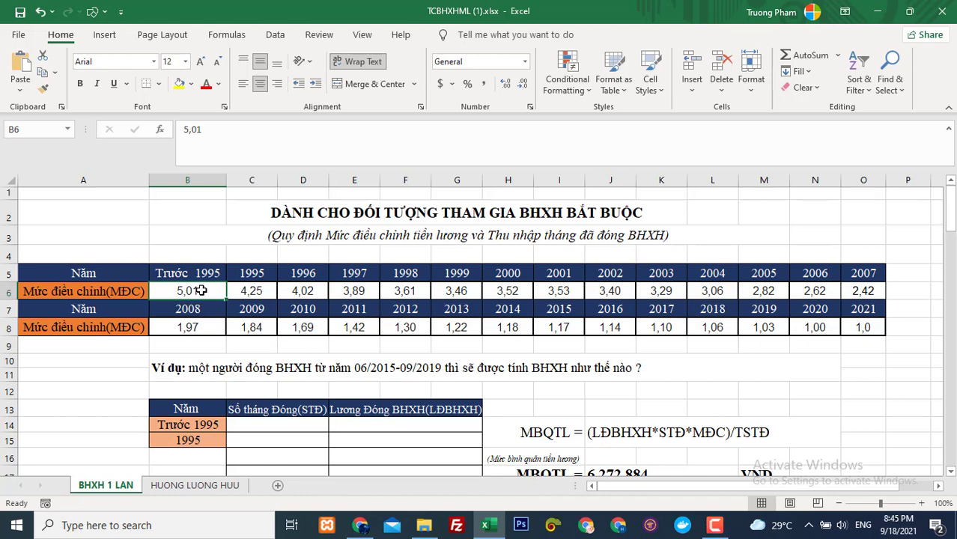
click(206, 319)
click(187, 291)
click(248, 290)
click(302, 292)
click(362, 293)
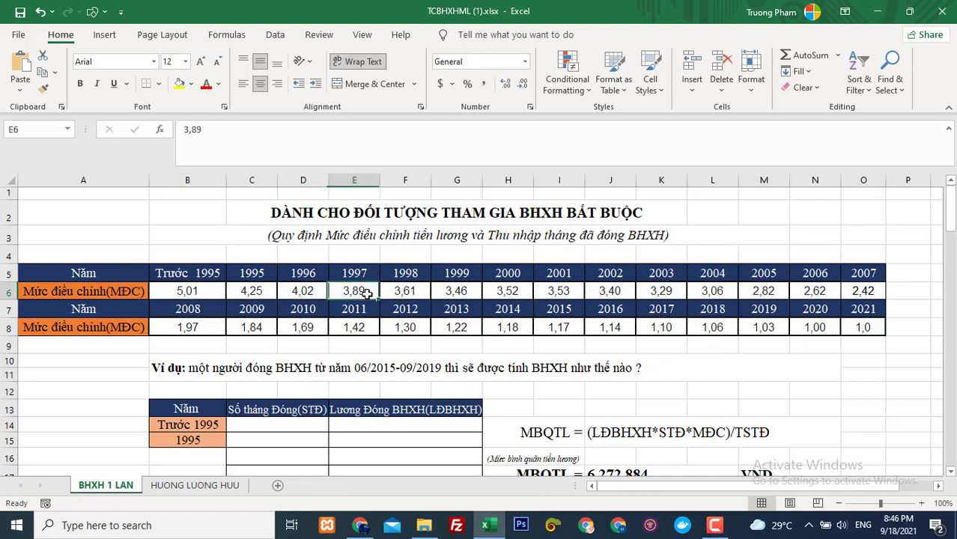
click(413, 293)
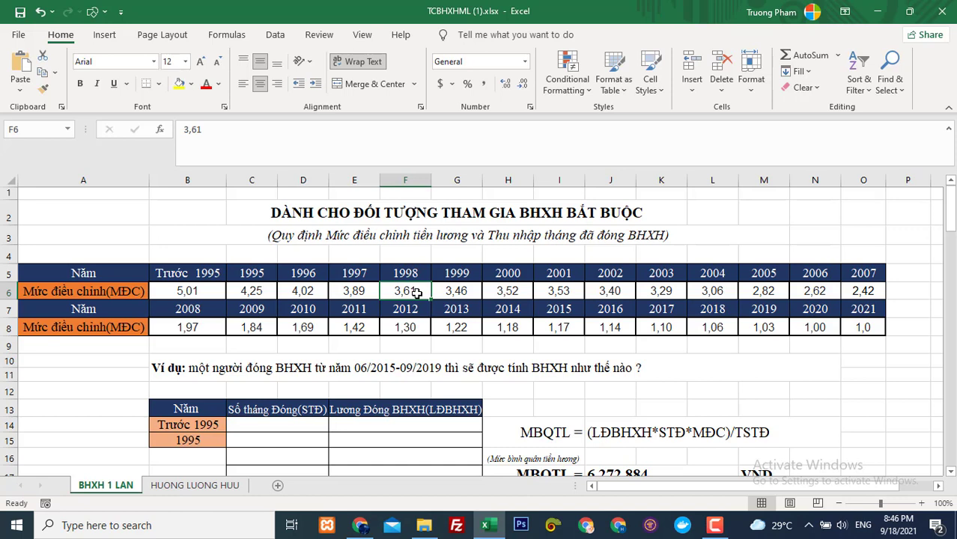
Make the "MBQTL =" label in H14 beside the average salary formula bold
scroll(527, 347, down, 2)
scroll(528, 346, up, 1)
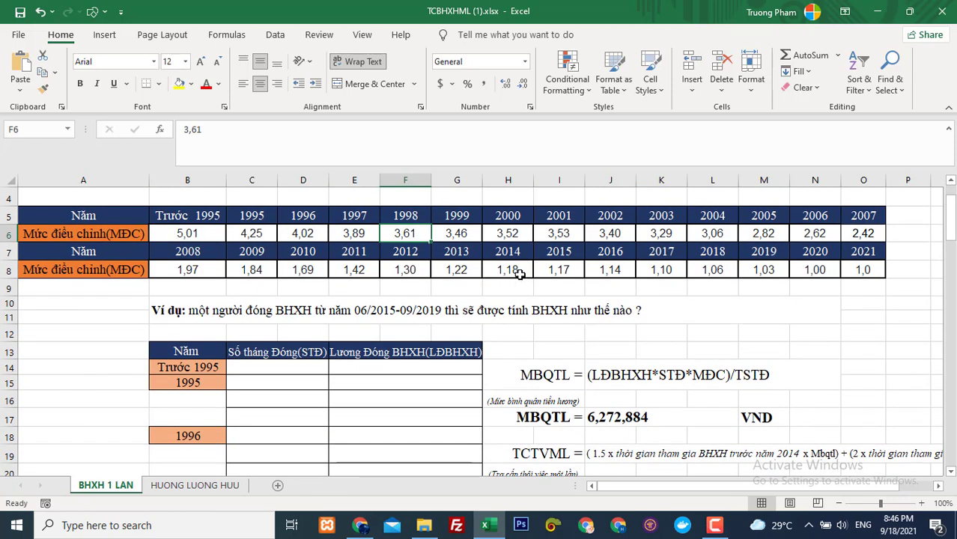
click(542, 378)
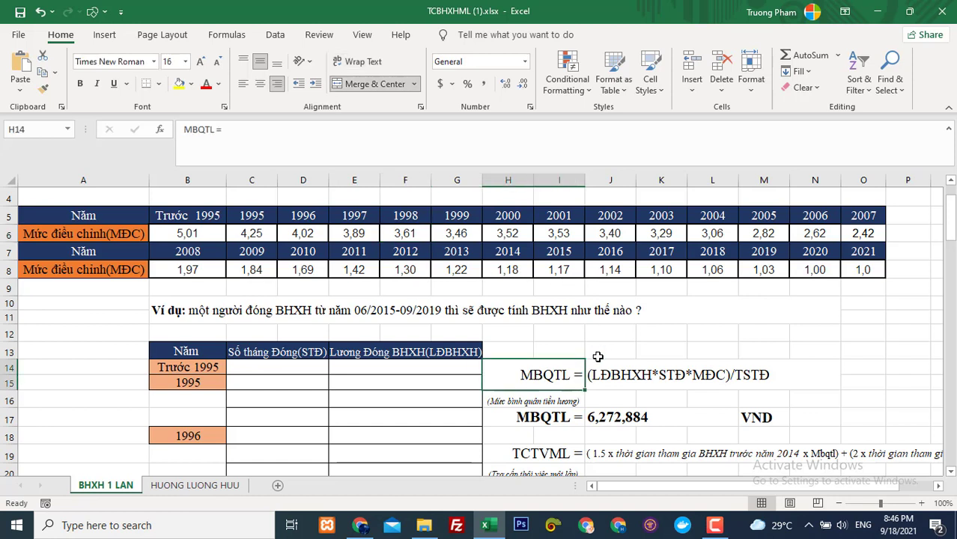
click(627, 383)
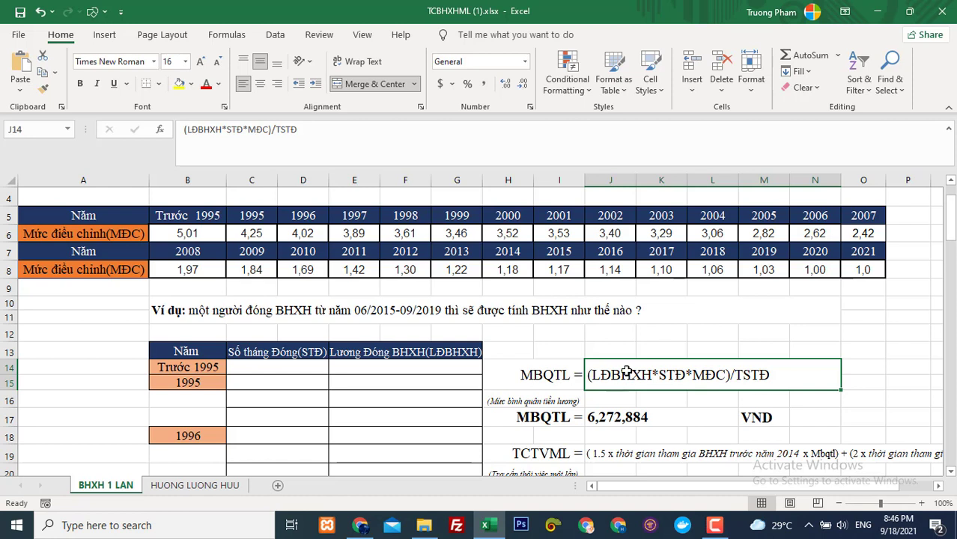
click(536, 376)
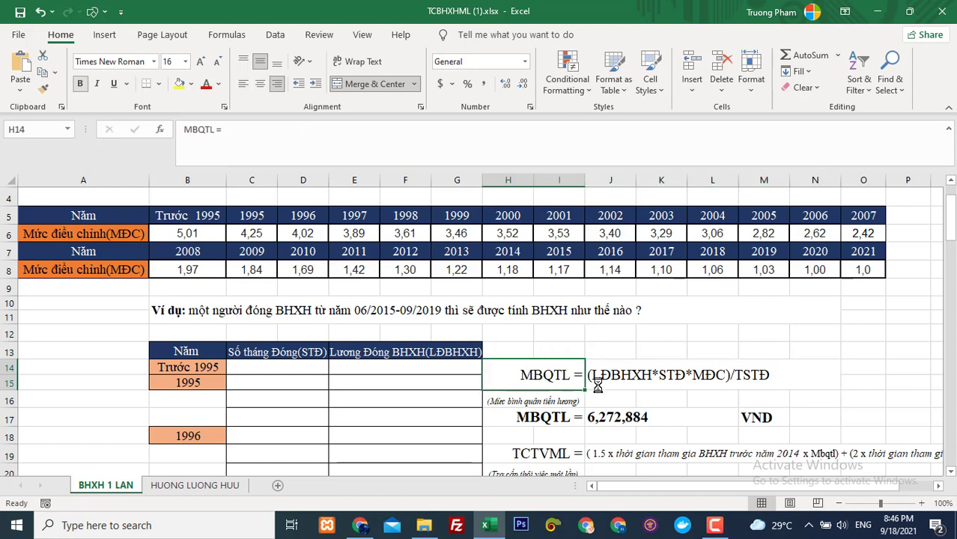
key(ctrl+b)
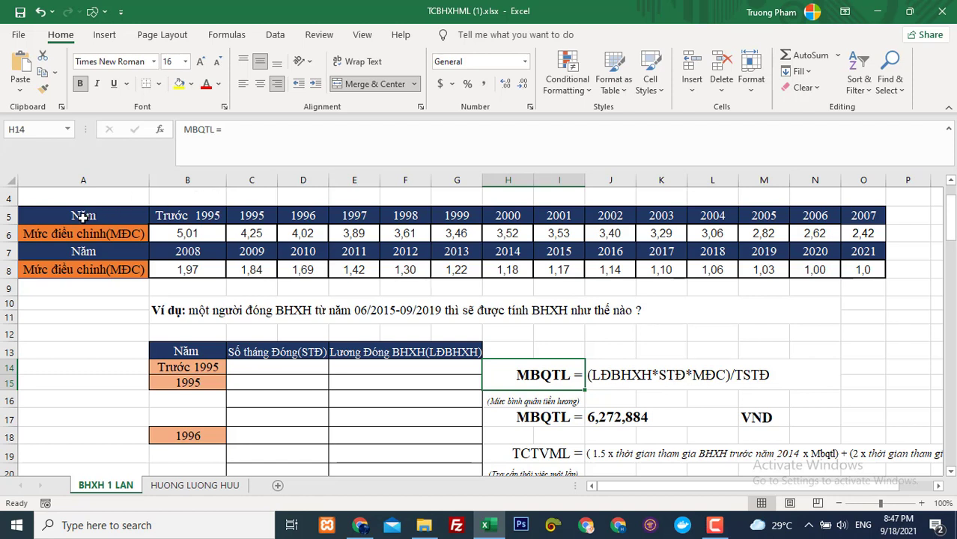
Examine the adjustment coefficient range B5:O8, the written MBQTL formula in J14 and its calculated result in J17
click(169, 217)
drag(249, 219, 868, 272)
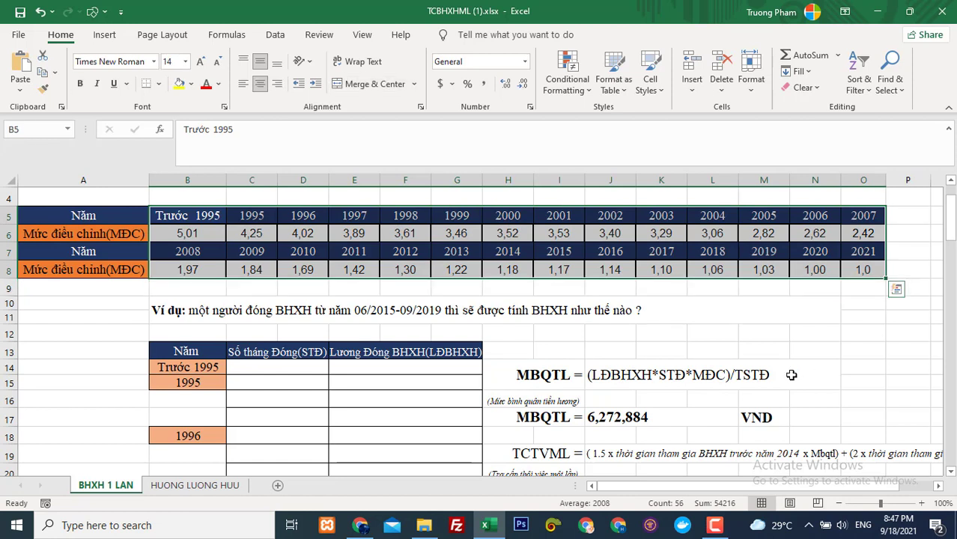
click(739, 378)
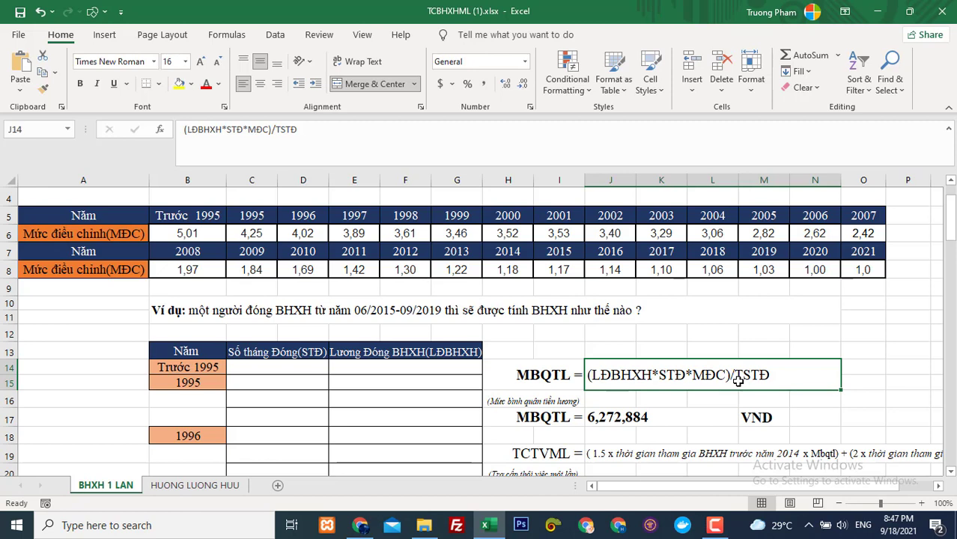
click(625, 417)
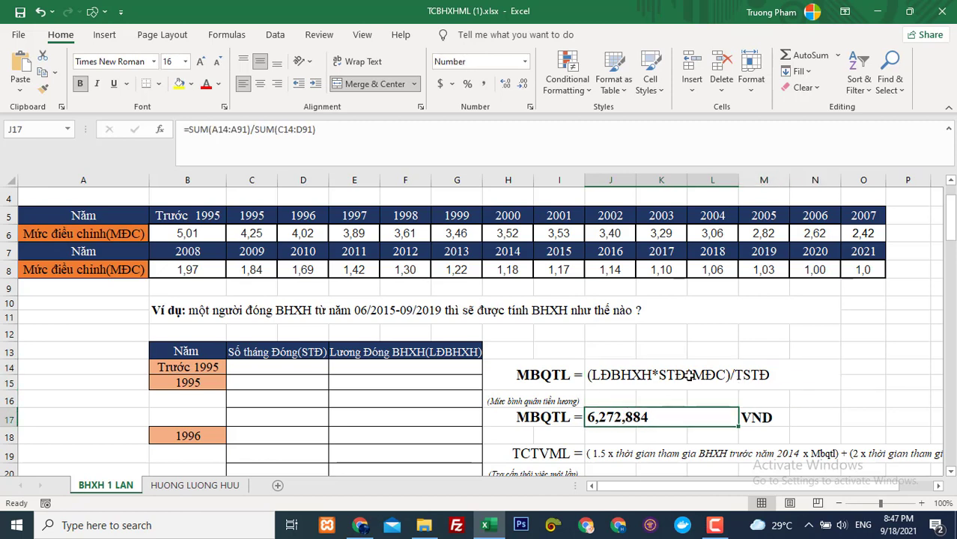
Examine the full TCTVML lump-sum formula in row 19 together with the MBQTL value it uses
scroll(636, 375, down, 1)
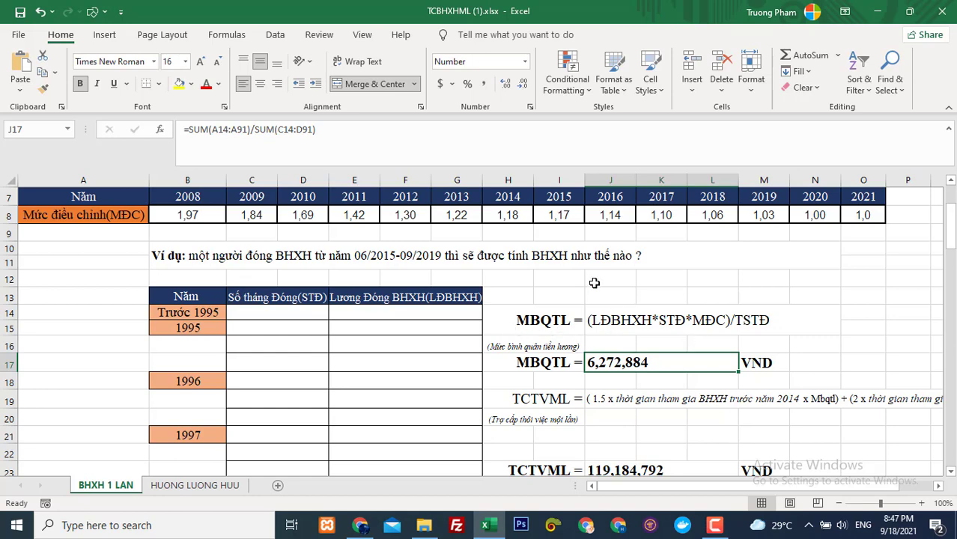
drag(671, 490, 710, 491)
click(333, 401)
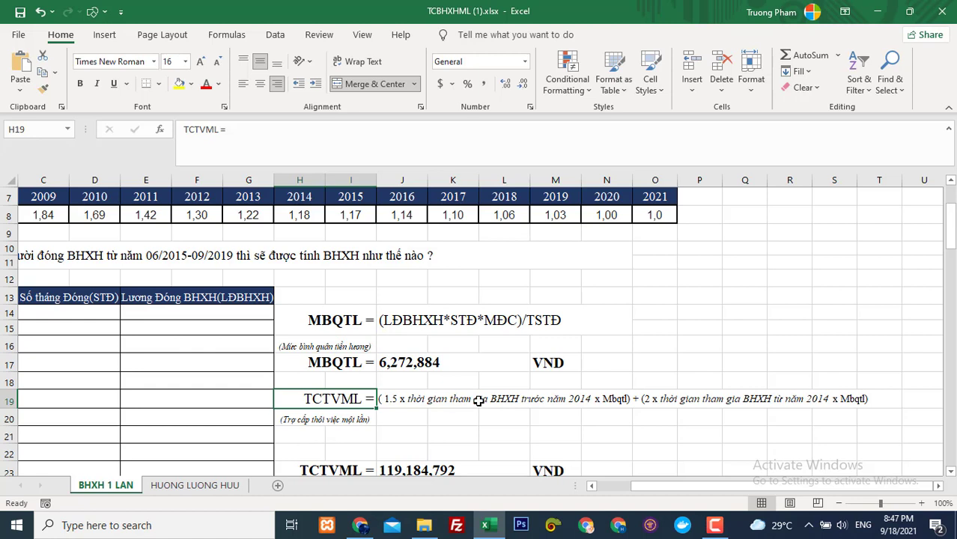
click(345, 361)
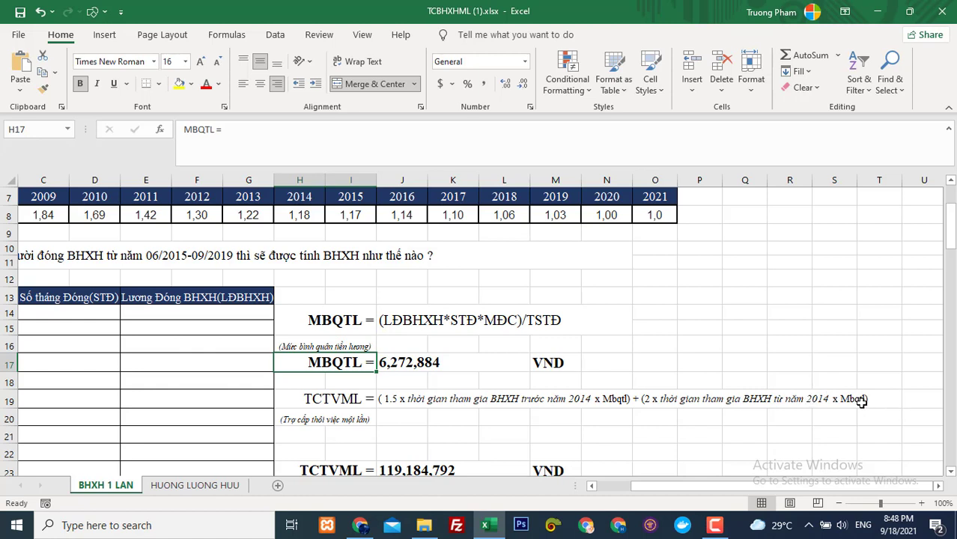
click(619, 414)
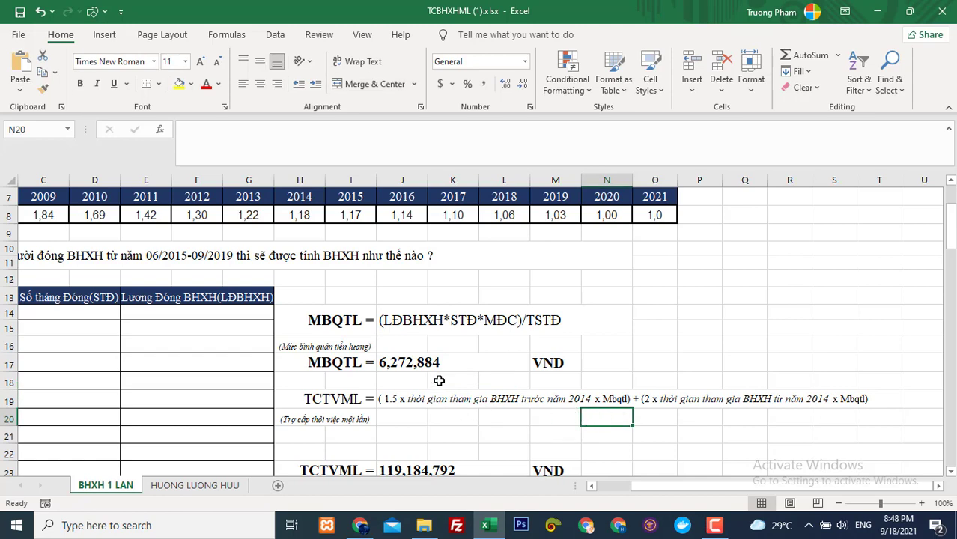
scroll(438, 380, down, 2)
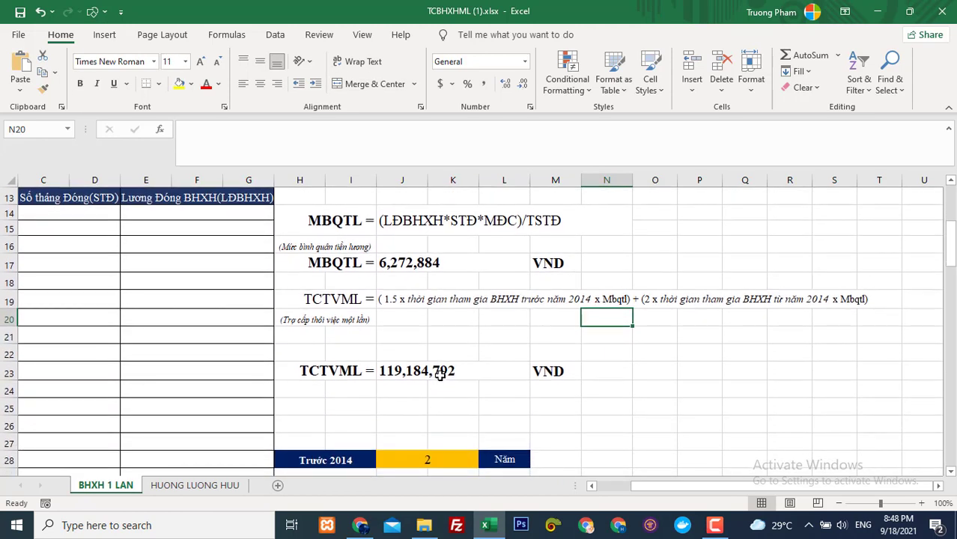
scroll(440, 378, up, 1)
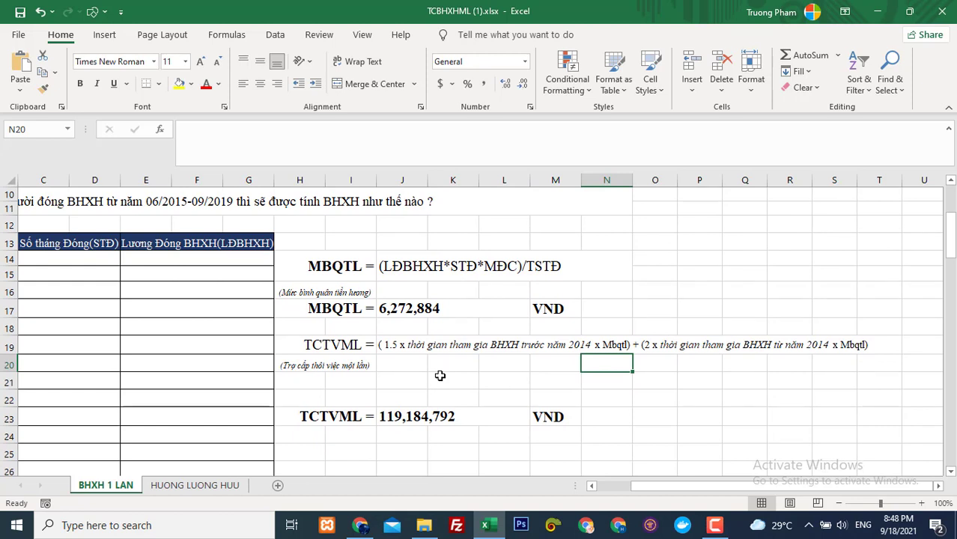
click(390, 347)
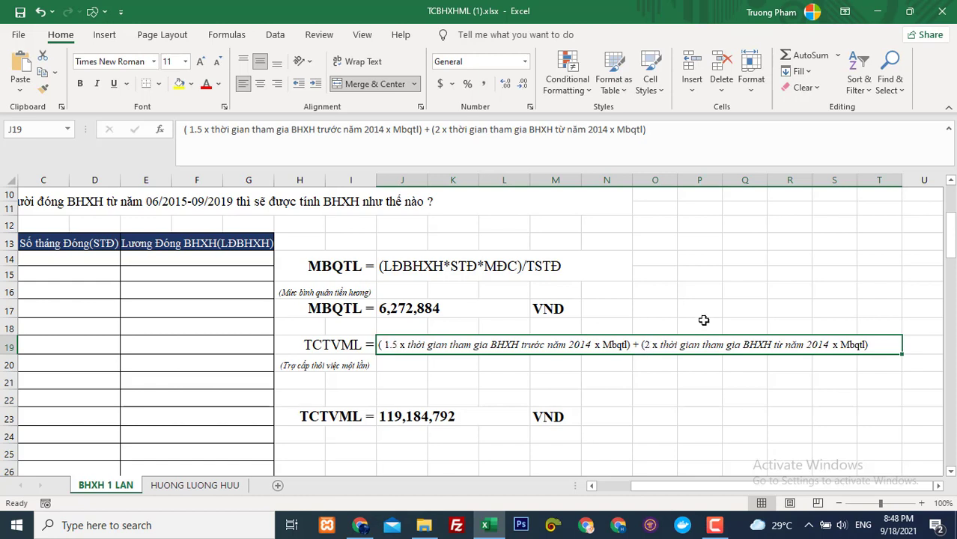
Compare the TCTVML formula in J19 with the payout formula in the LuatVietnam article open in Chrome
click(694, 377)
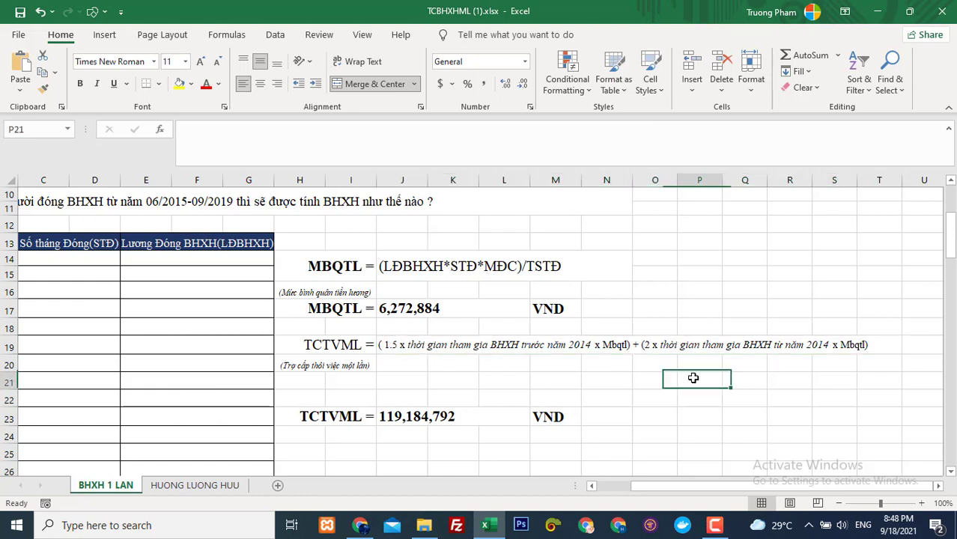
click(433, 345)
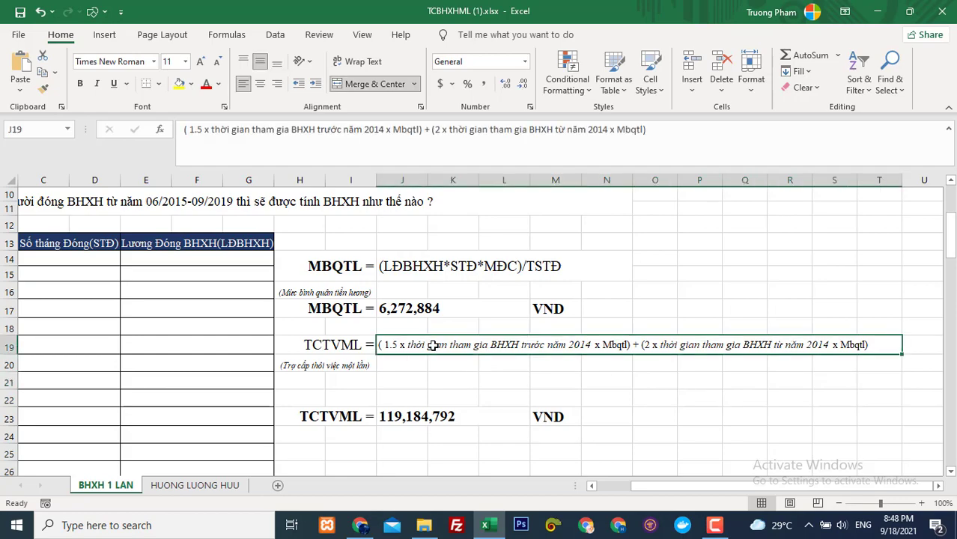
click(365, 525)
scroll(283, 369, up, 8)
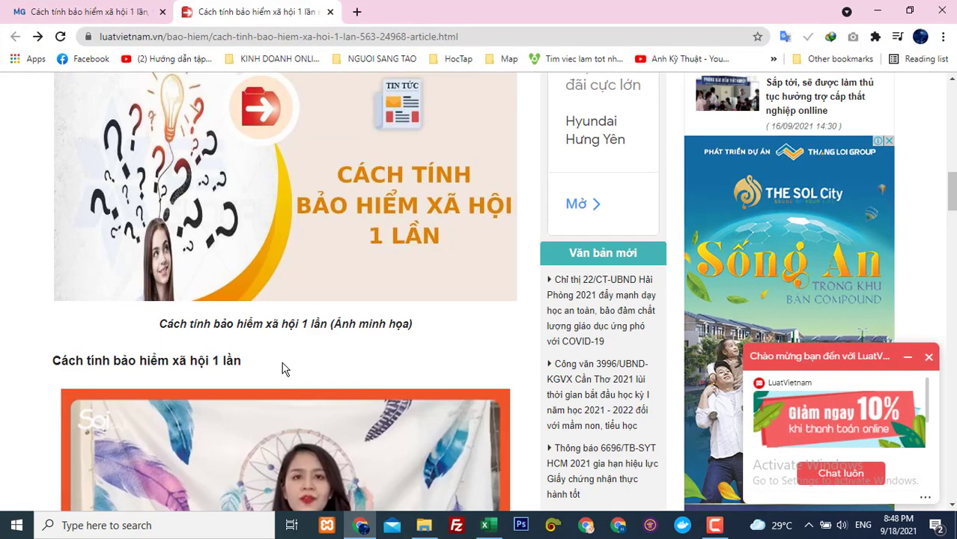
scroll(283, 369, up, 3)
scroll(226, 402, down, 9)
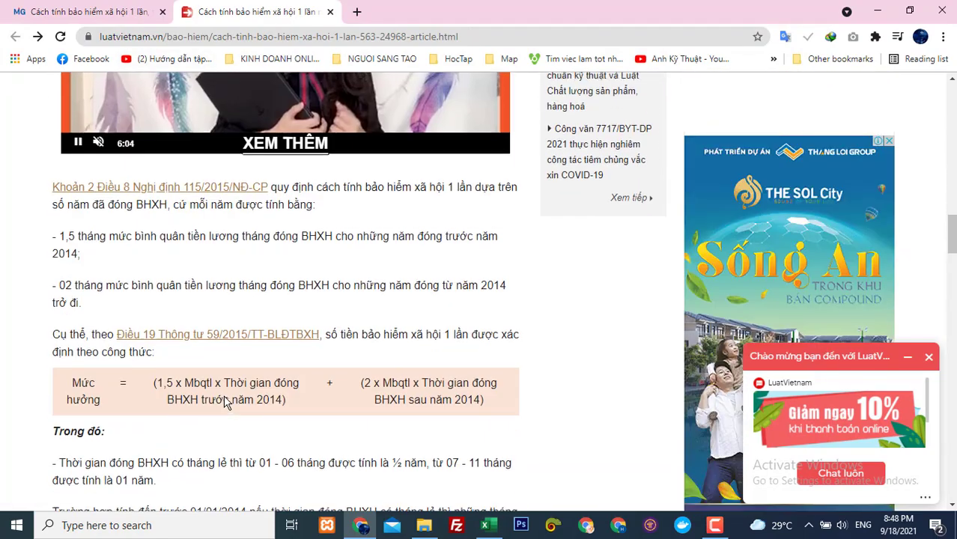
scroll(226, 402, down, 2)
Look over the article's section on conditions for receiving one-time social insurance
scroll(226, 397, up, 8)
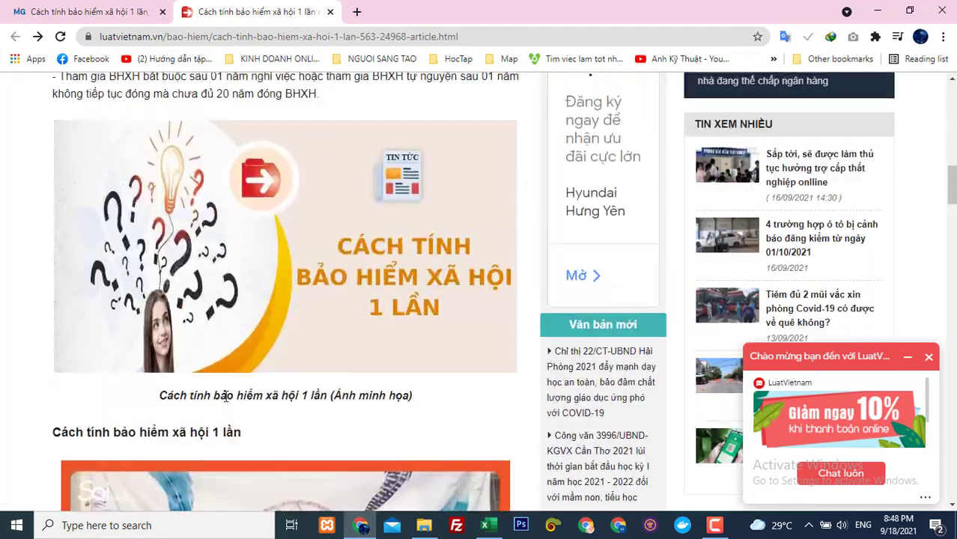
scroll(225, 397, up, 5)
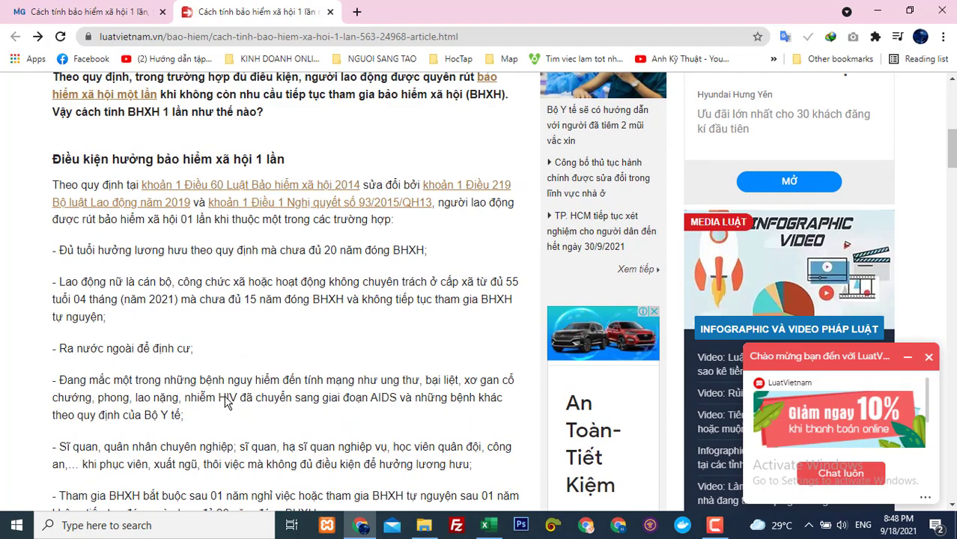
scroll(226, 402, up, 2)
scroll(234, 438, down, 7)
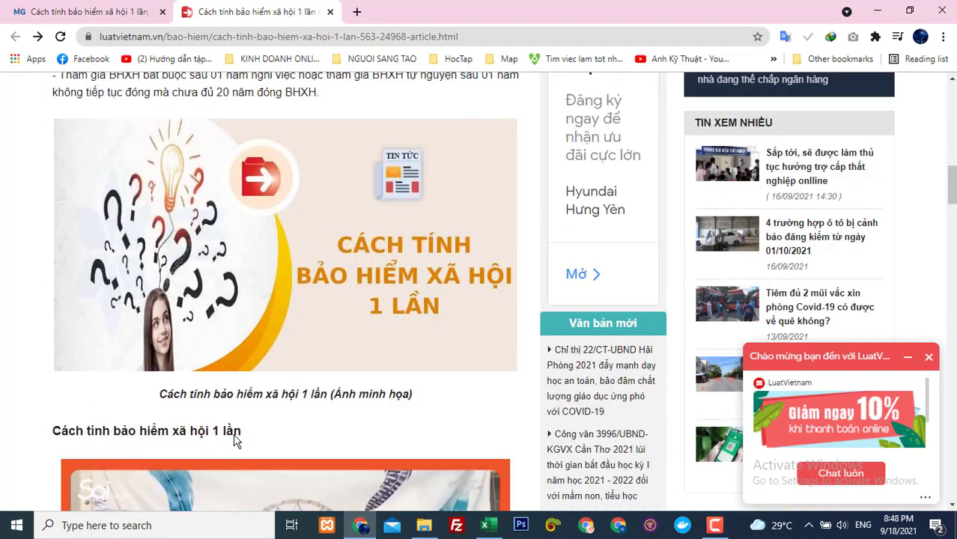
Highlight the article's rules of 1,5 months' average salary per year before 2014 and 02 months from 2014 onward
scroll(235, 441, down, 3)
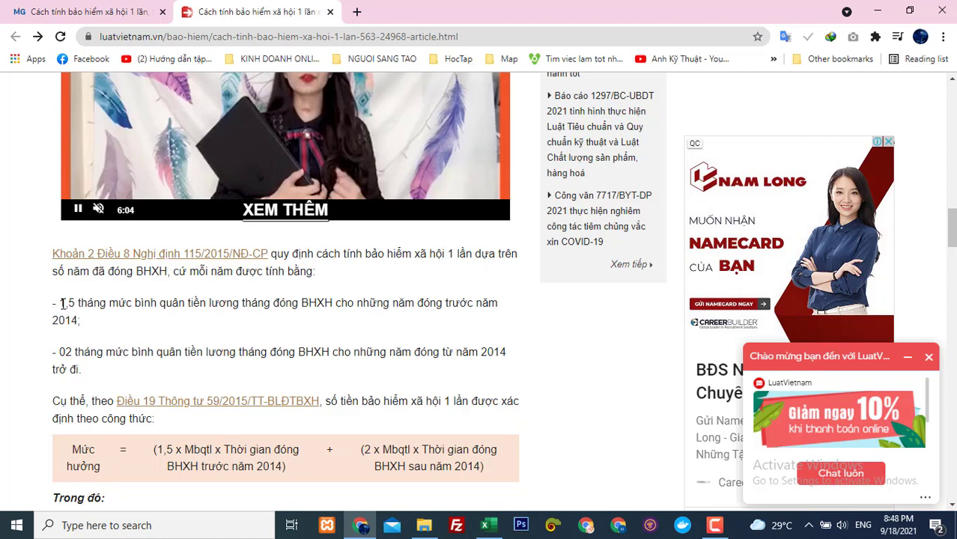
drag(62, 303, 448, 331)
click(170, 352)
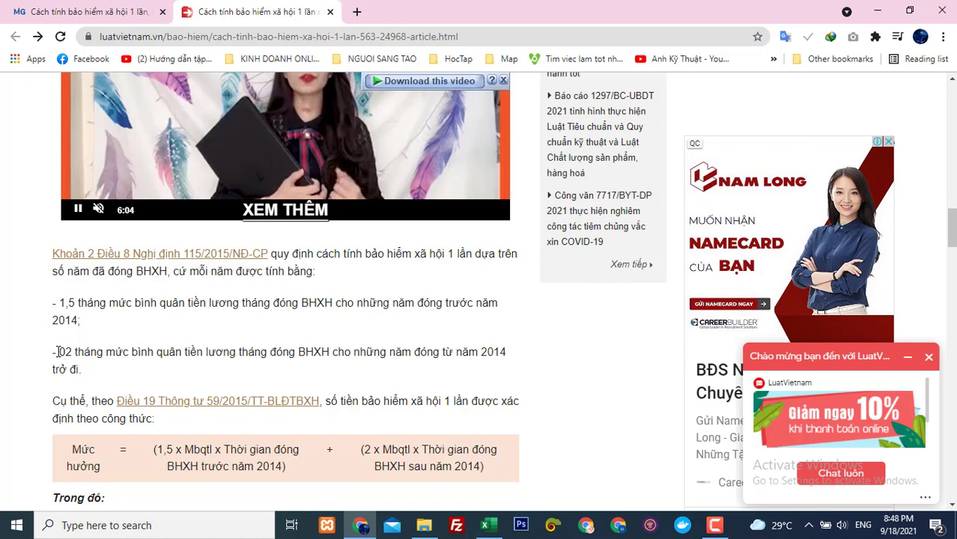
drag(62, 351, 389, 351)
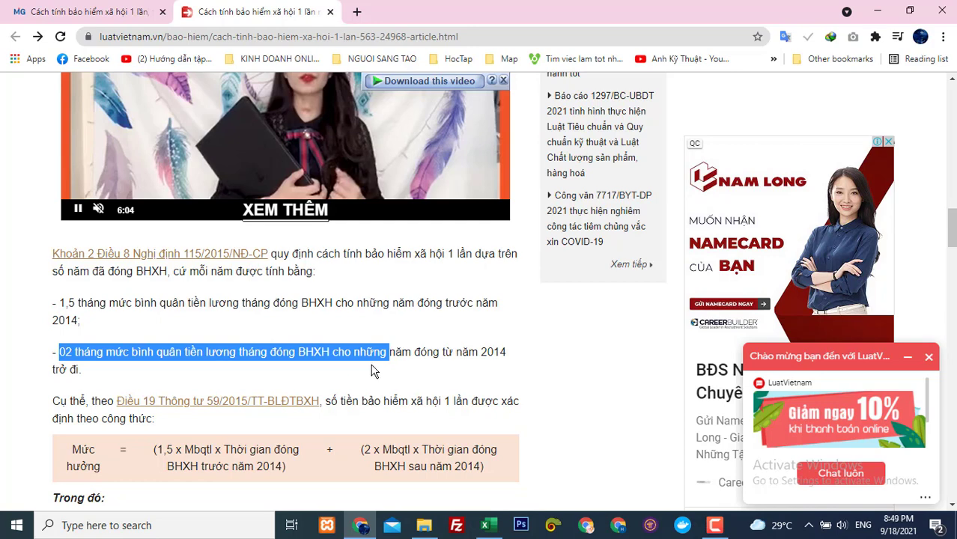
scroll(375, 372, up, 1)
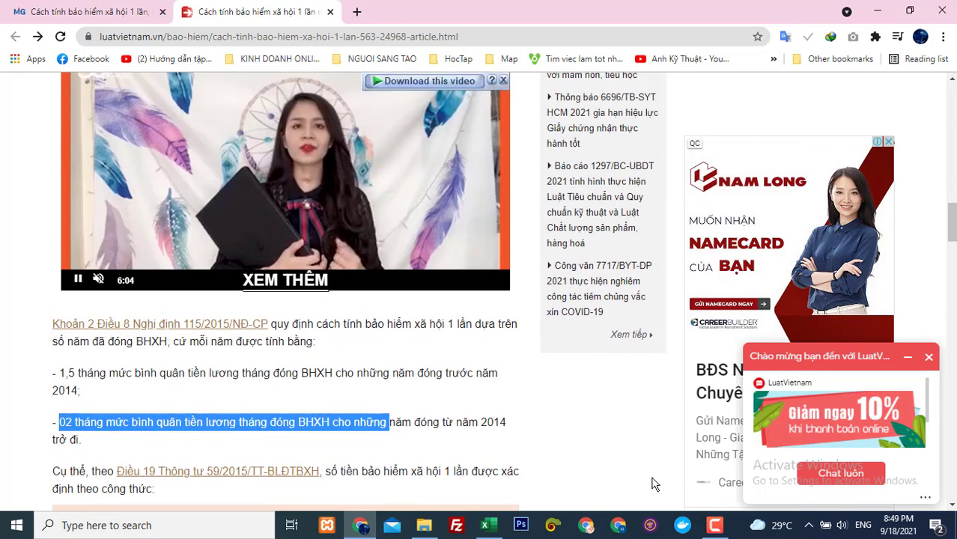
Return to the Excel workbook and examine the MBQTL value in J17, the TCTVML formula in J19 and the calculation in J23
click(483, 525)
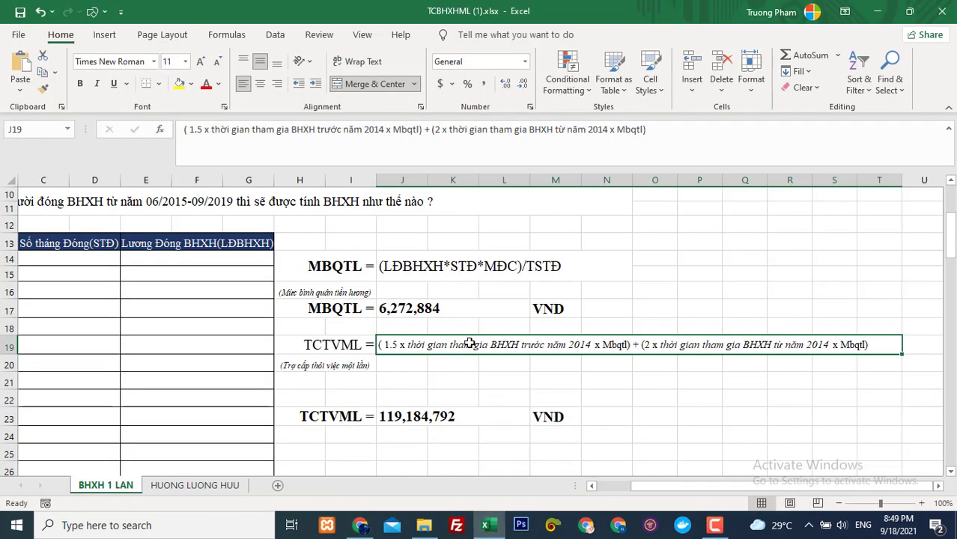
scroll(468, 342, up, 1)
click(438, 315)
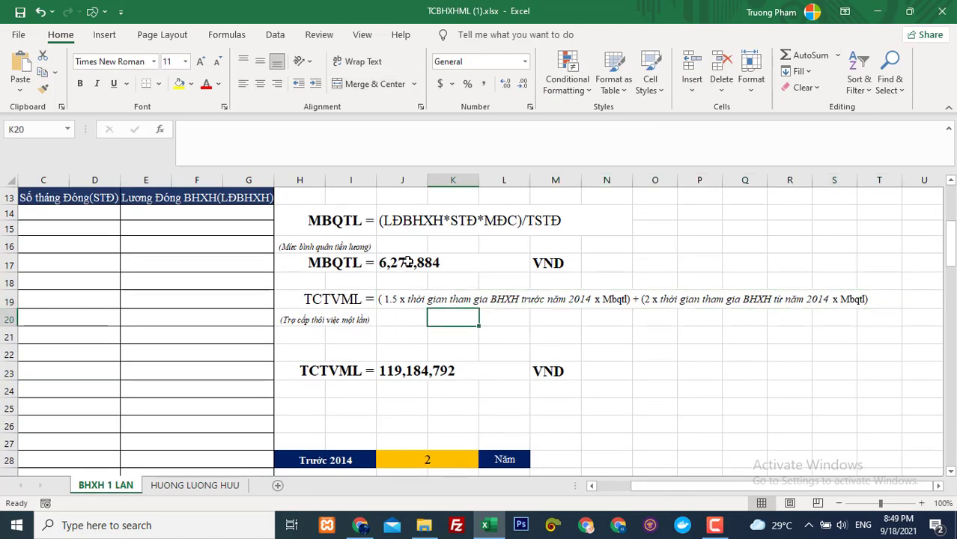
click(409, 260)
click(401, 299)
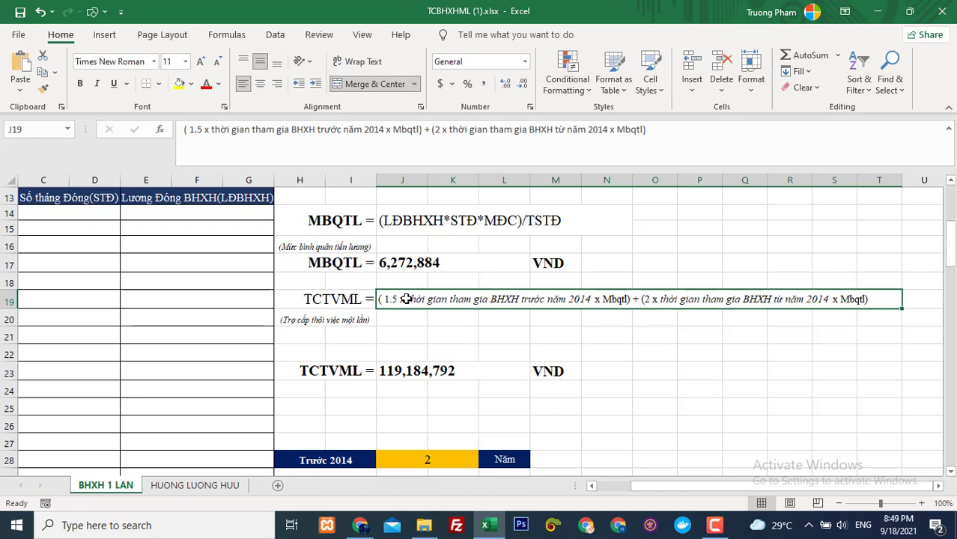
click(427, 370)
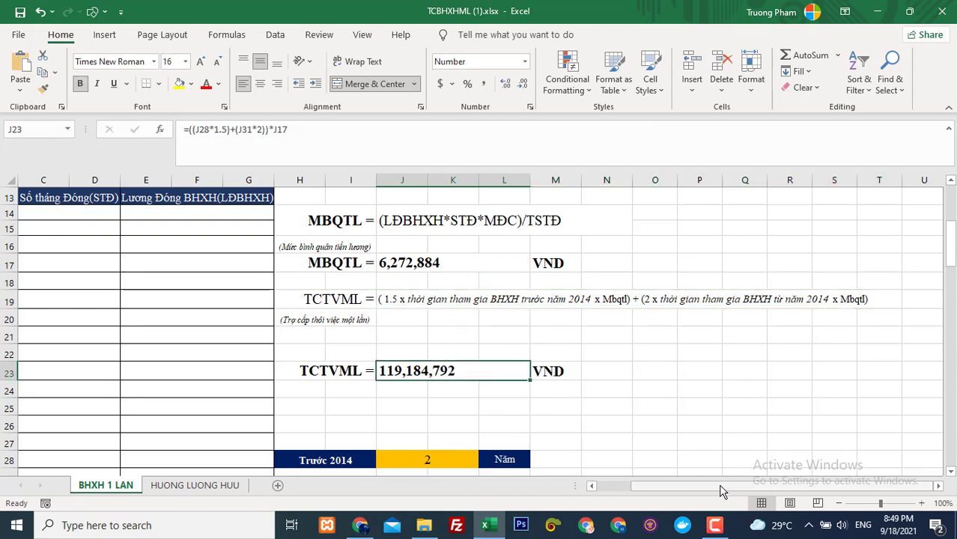
Go through the contribution table by year and examine the 2012 months and salary entries in C66 and E66
drag(721, 490, 686, 491)
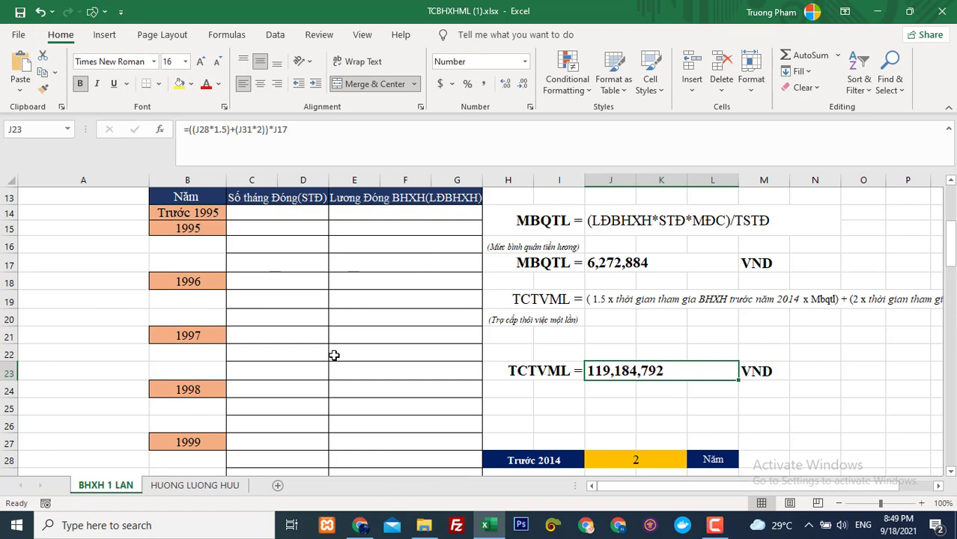
scroll(316, 328, up, 2)
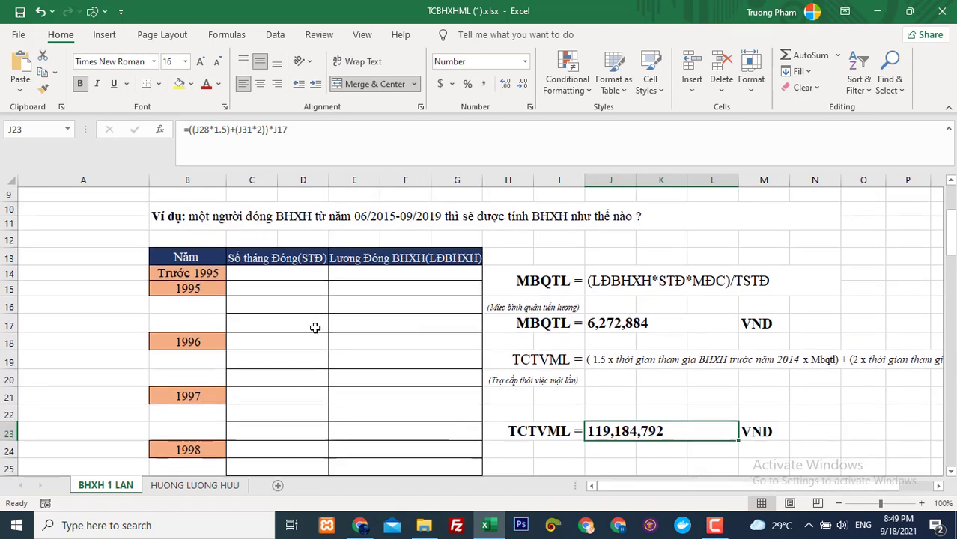
scroll(315, 327, up, 2)
scroll(314, 342, down, 2)
scroll(315, 342, down, 3)
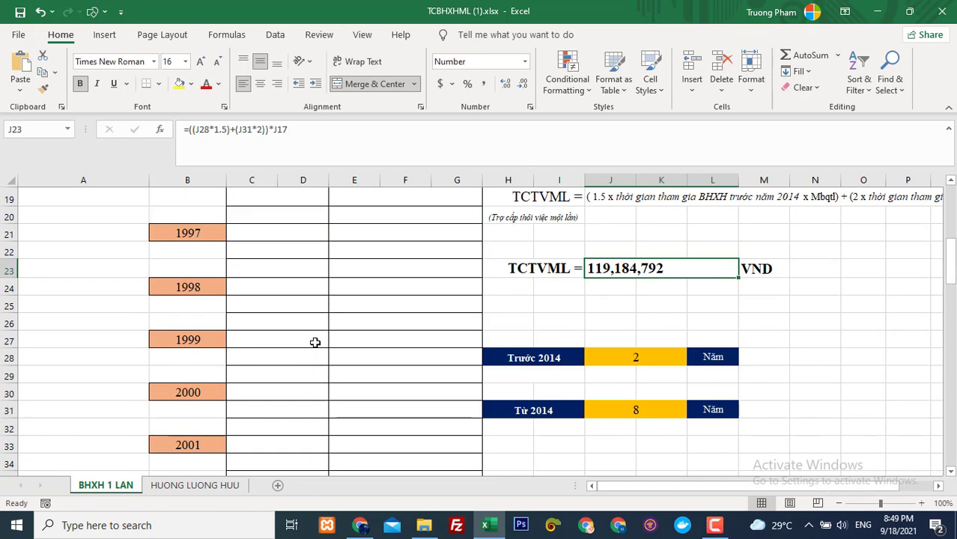
scroll(315, 342, down, 2)
scroll(316, 342, up, 1)
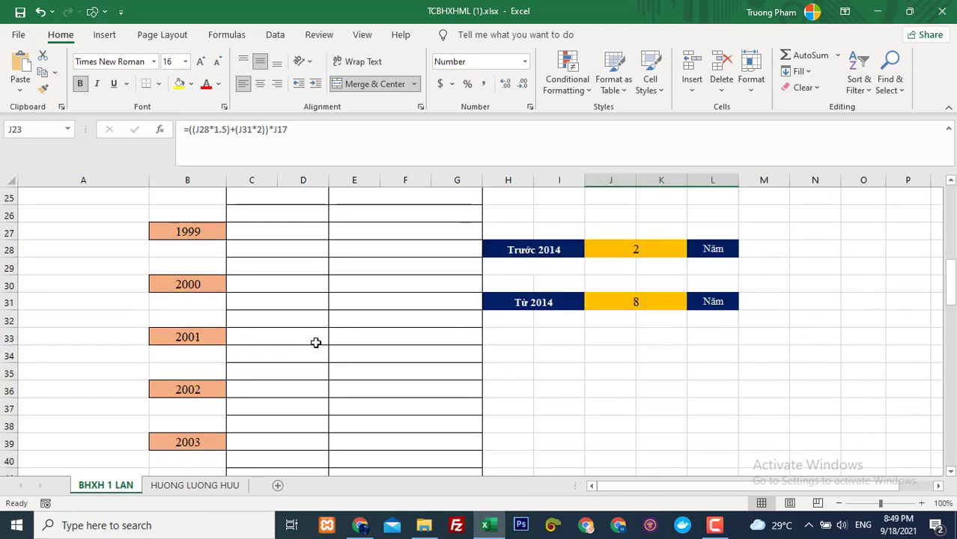
scroll(315, 342, down, 13)
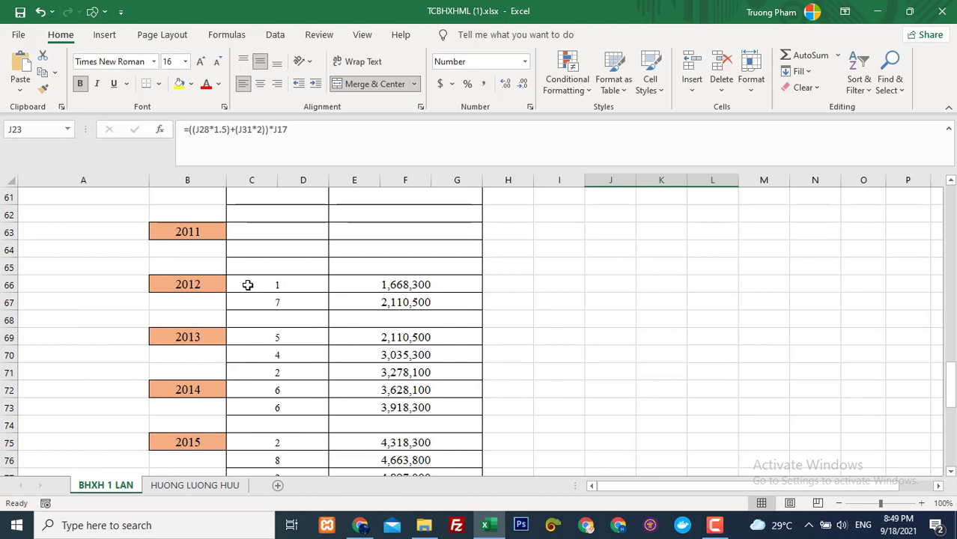
click(327, 288)
click(707, 314)
click(405, 286)
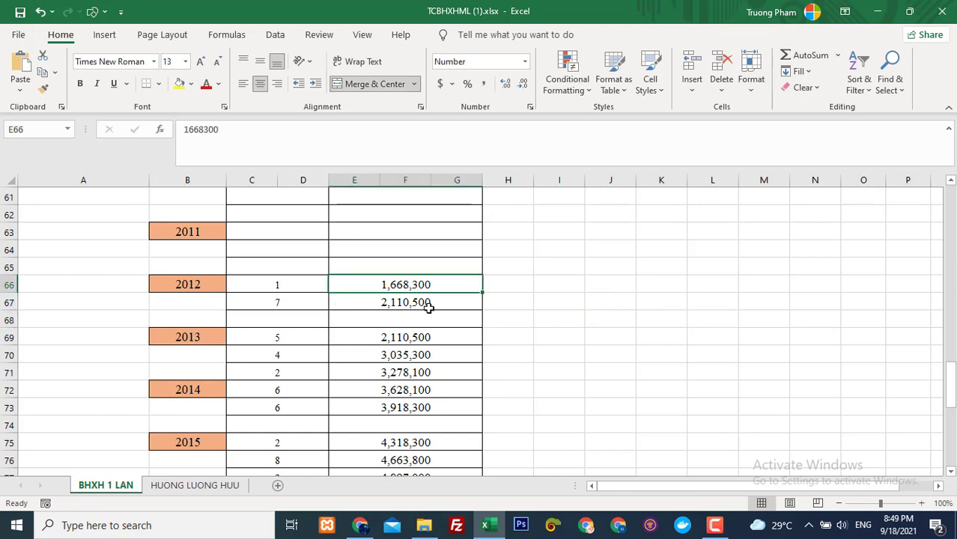
click(267, 288)
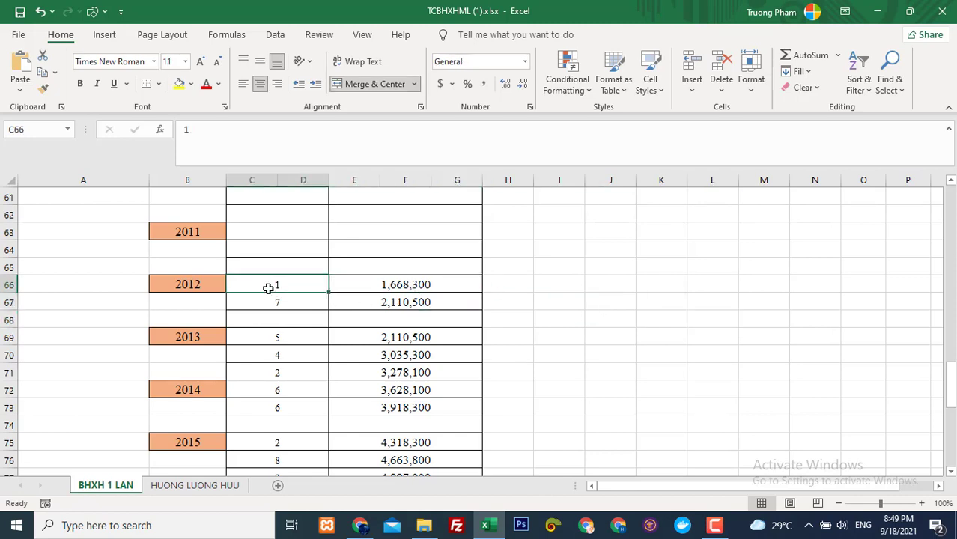
Examine the final contribution entries for 2021, including the salary in E95 and the unused row below it
scroll(297, 352, down, 7)
scroll(308, 368, down, 1)
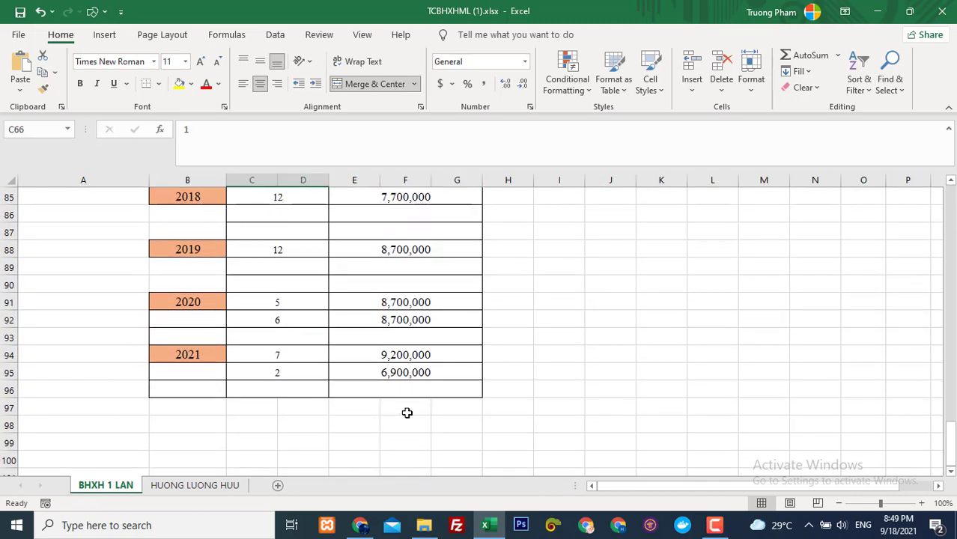
click(450, 372)
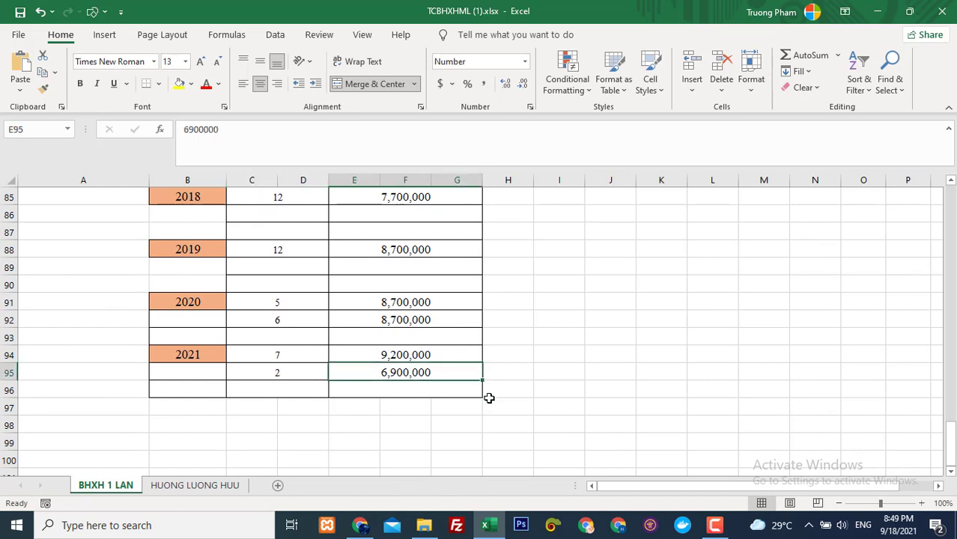
click(340, 388)
click(384, 373)
scroll(539, 372, up, 2)
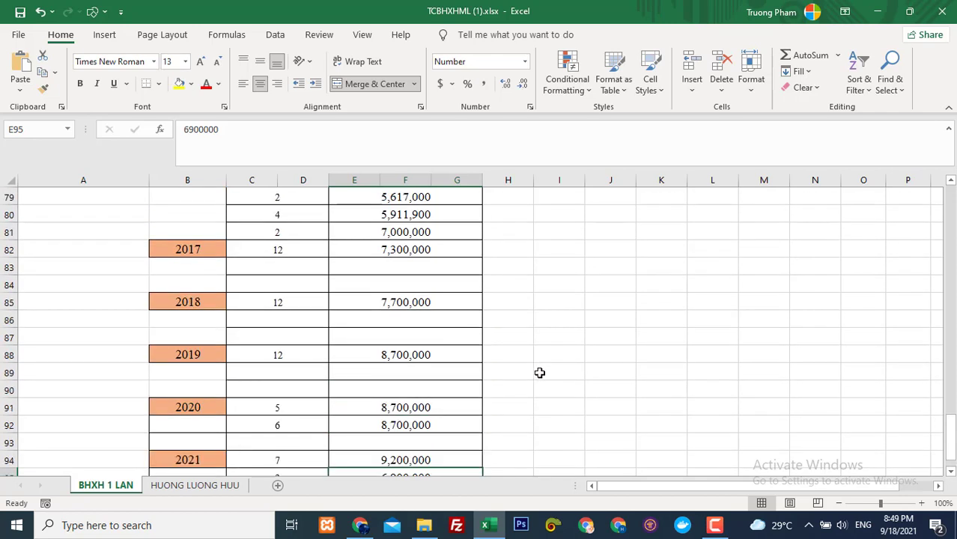
Revisit the first contribution entry in C66, and inspect the "Trước 2014" year-count formula in J28
scroll(539, 372, up, 6)
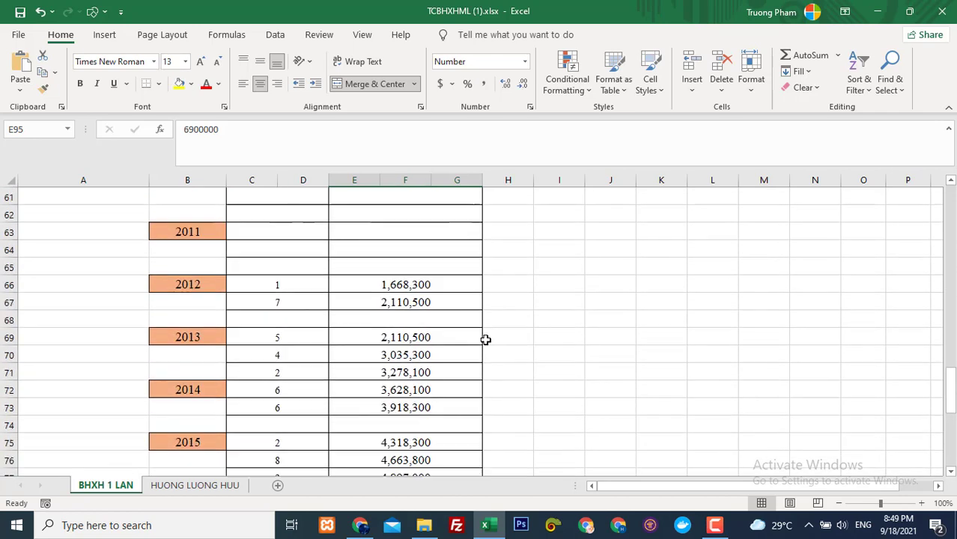
click(307, 287)
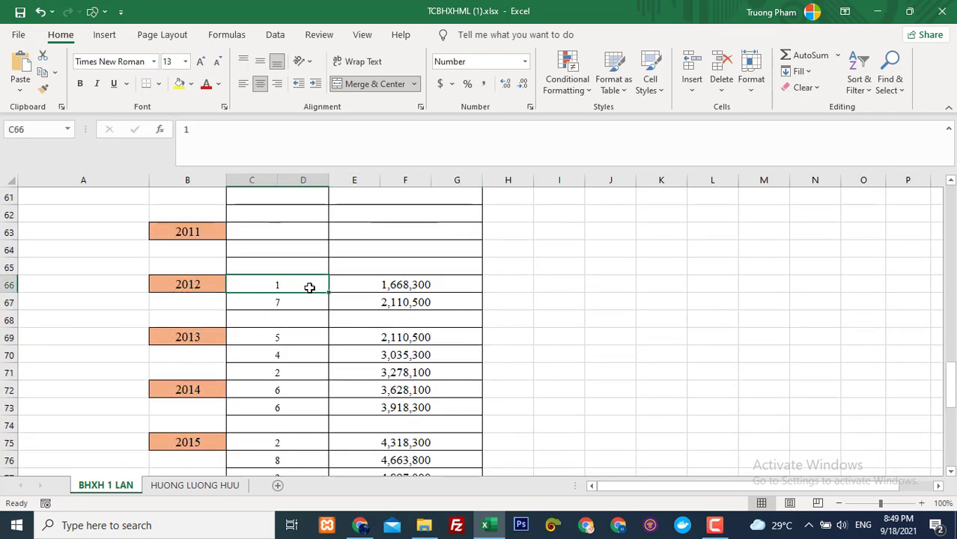
scroll(329, 310, down, 2)
scroll(322, 334, up, 9)
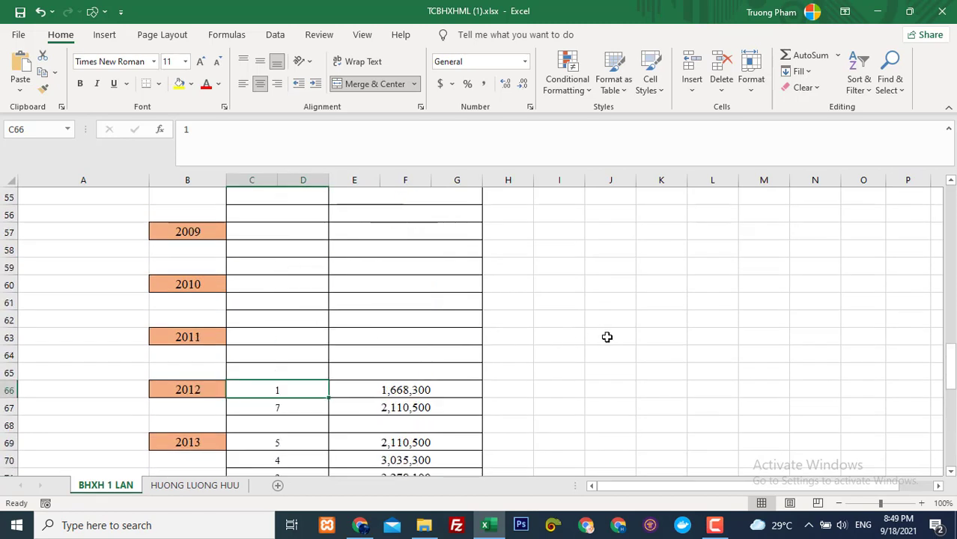
scroll(610, 339, up, 6)
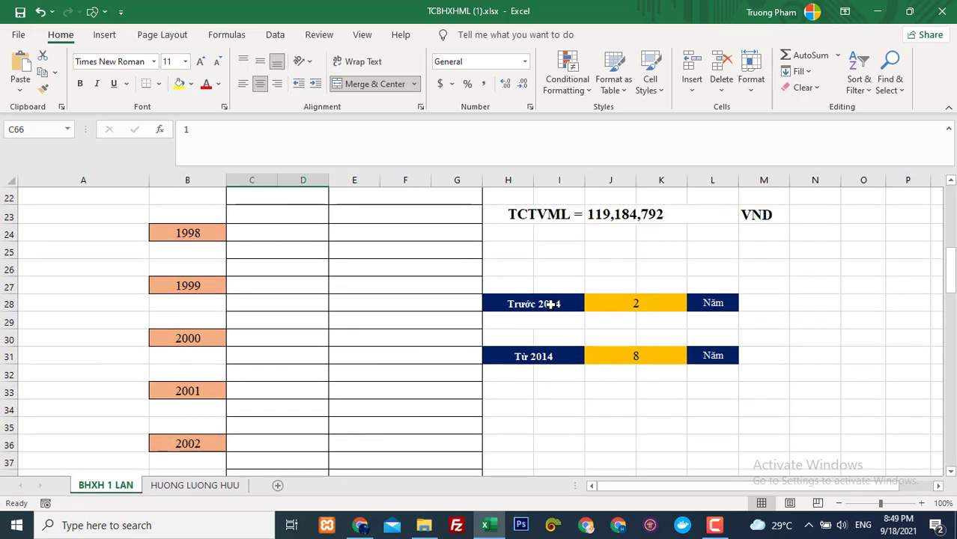
click(550, 303)
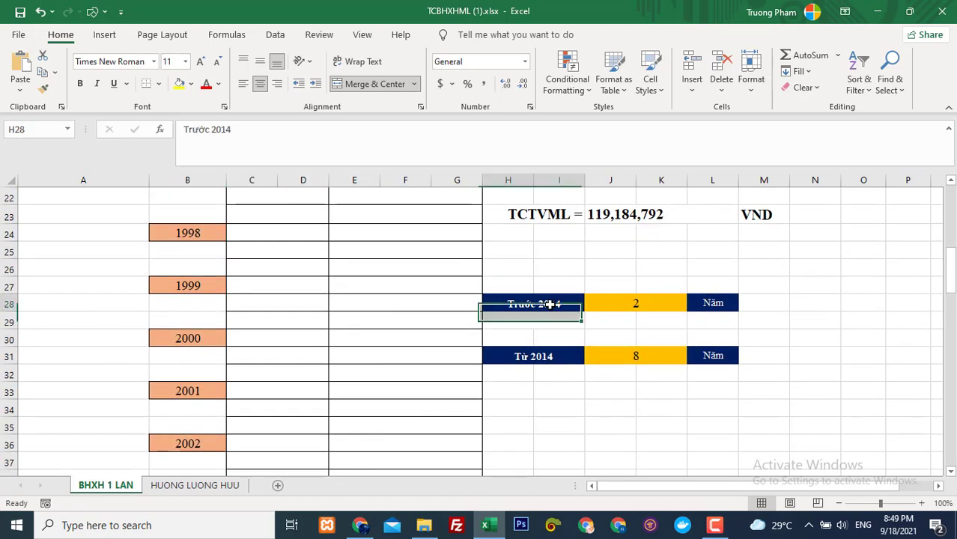
click(636, 302)
scroll(450, 349, down, 2)
scroll(524, 352, up, 2)
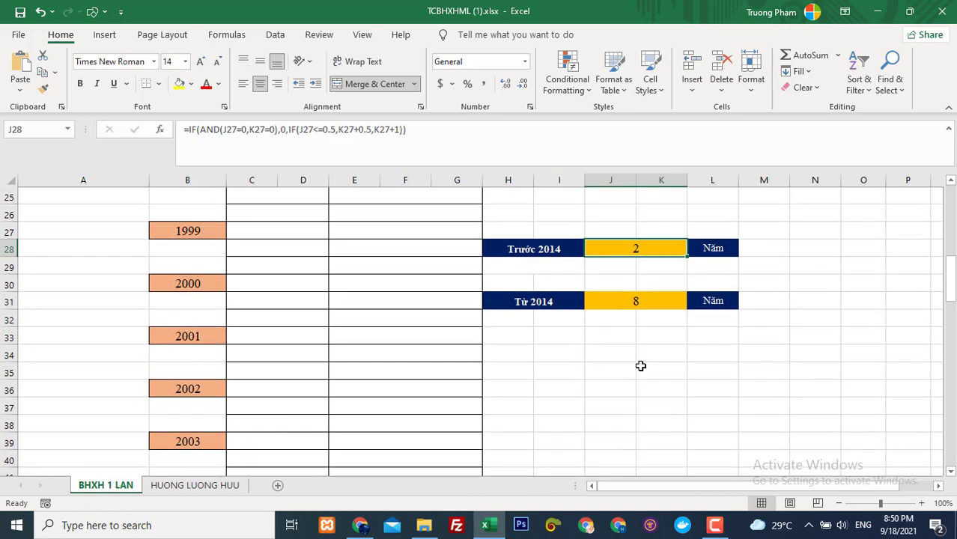
Check the total months contributed in 2012 and 2013 across C66:C71 against the "Trước 2014" year count
scroll(599, 360, down, 1)
scroll(466, 337, down, 11)
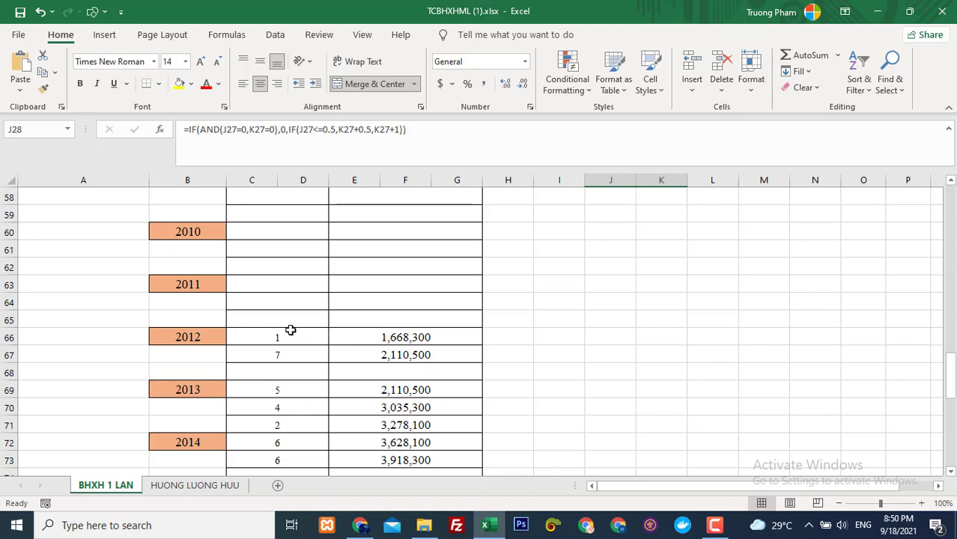
drag(290, 333, 334, 420)
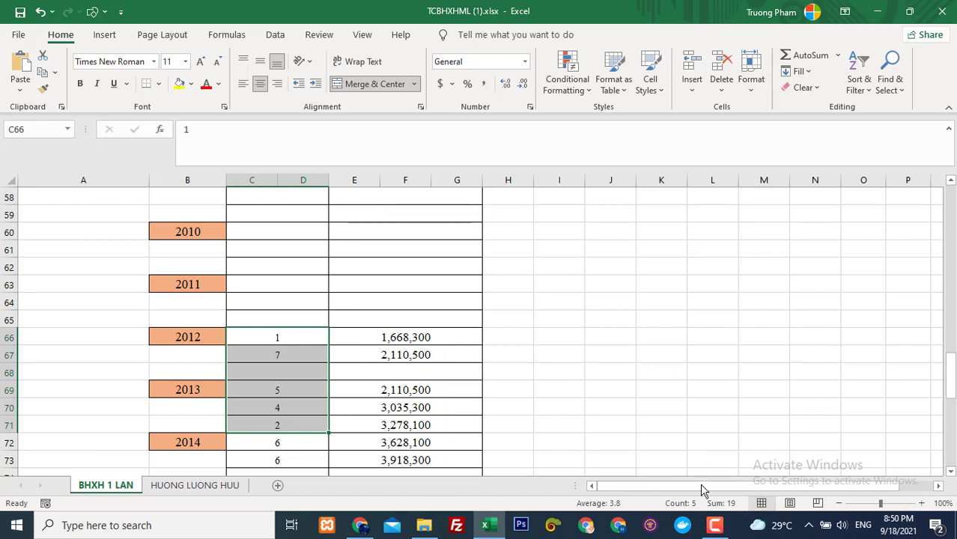
click(700, 371)
scroll(682, 385, up, 5)
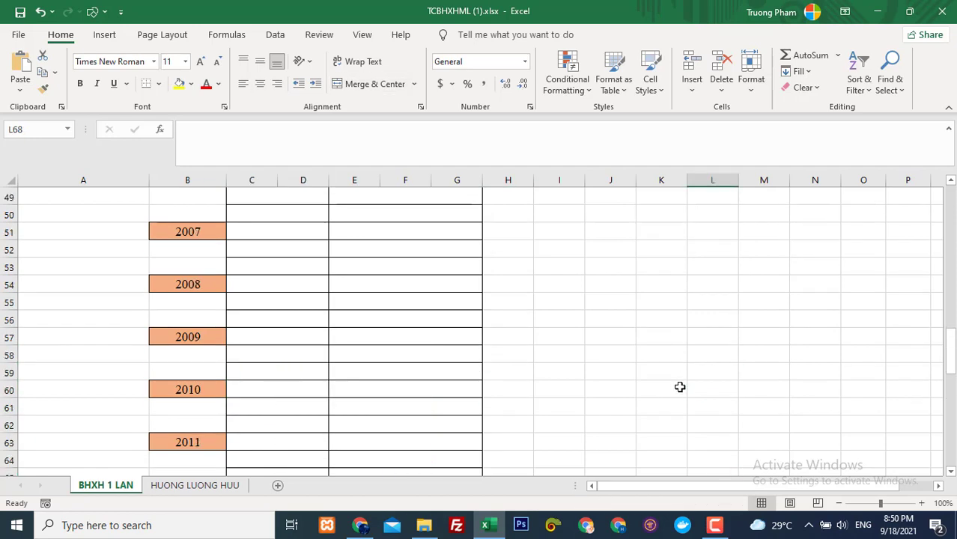
scroll(680, 386, up, 6)
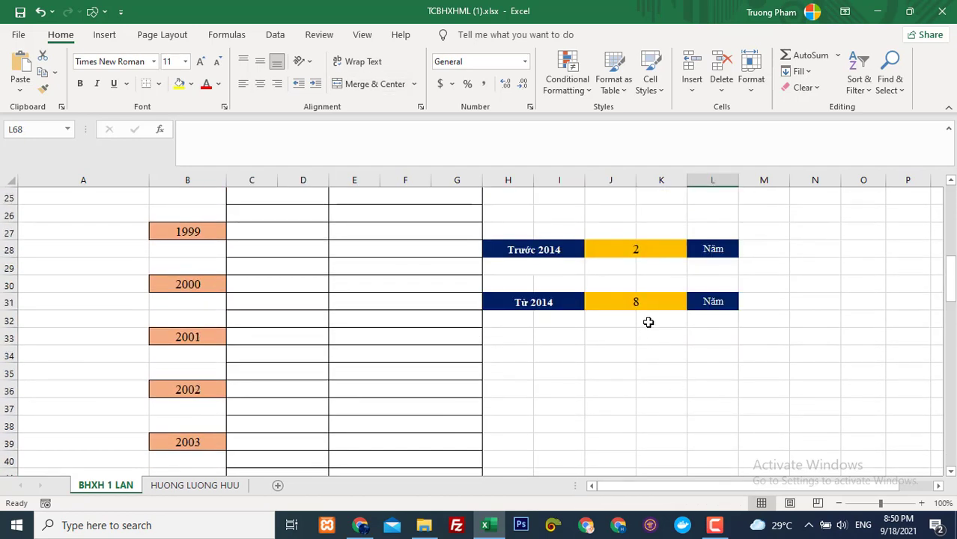
Inspect the "Từ 2014" year-count formula in J31 and compare it with the contribution rows from 2014 onward
click(642, 301)
scroll(604, 404, down, 7)
scroll(571, 389, up, 6)
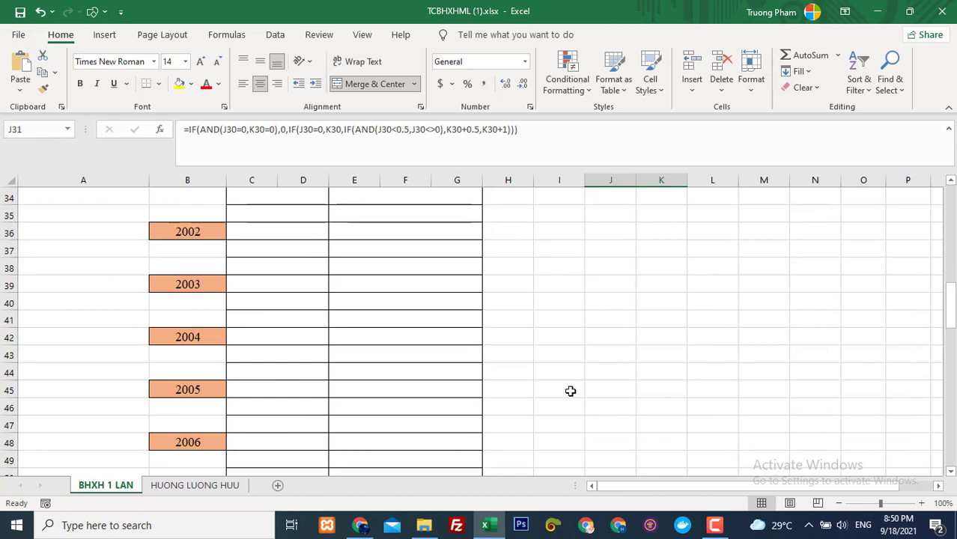
click(537, 251)
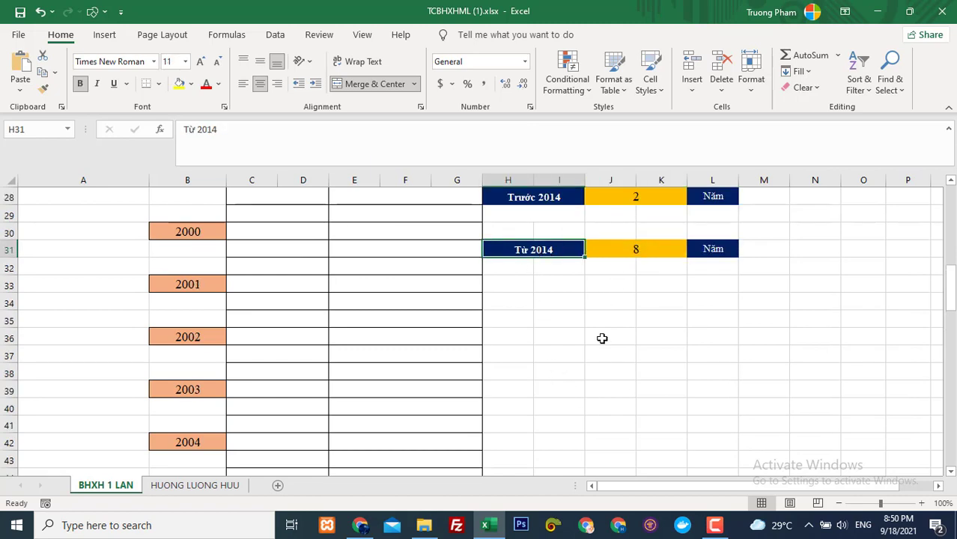
scroll(604, 363, down, 14)
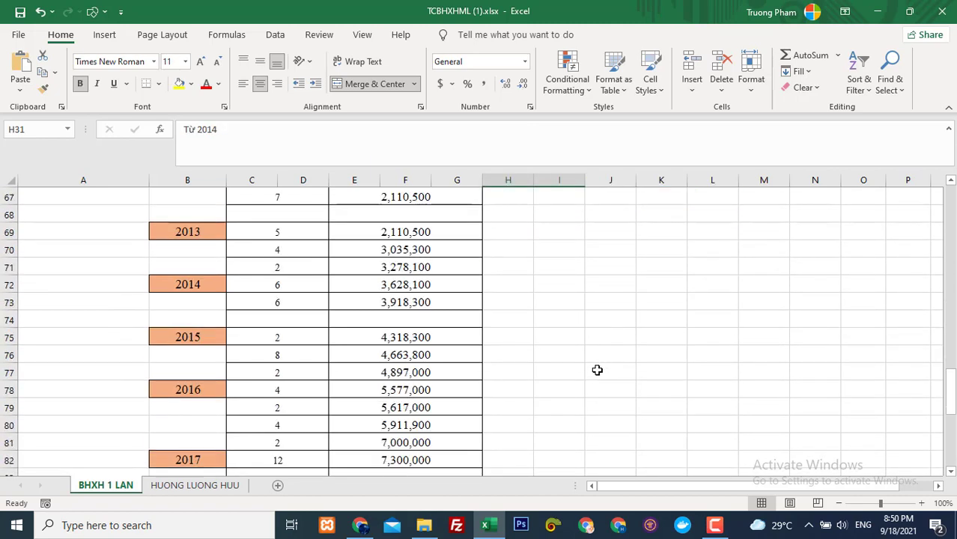
scroll(688, 382, up, 13)
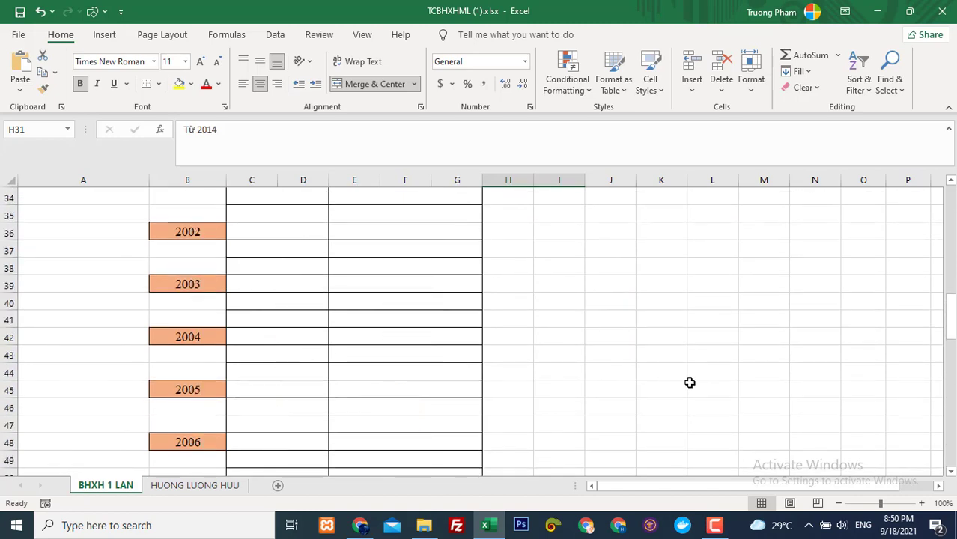
scroll(690, 382, up, 3)
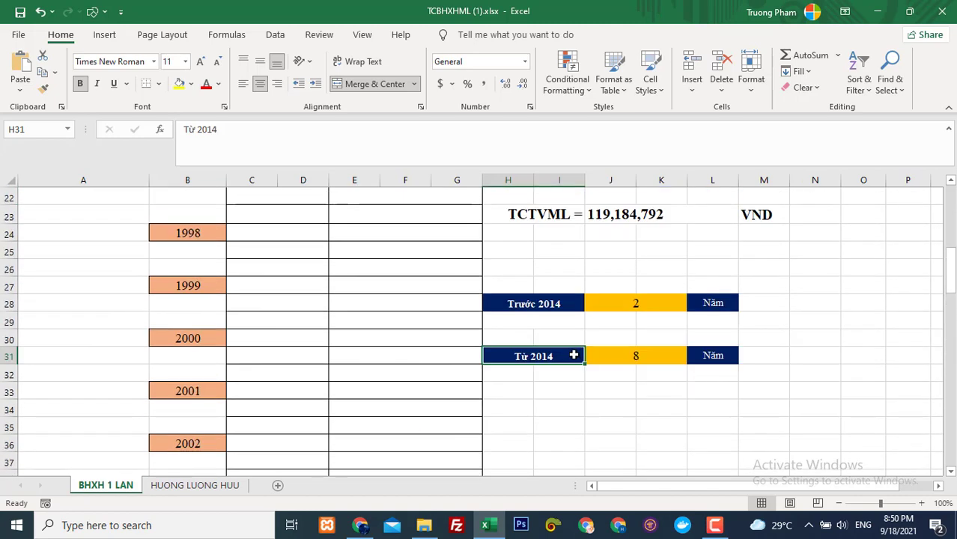
Compare the year-count formulas in J28 and J31, and review the contribution entries from 2012 through 2021
click(661, 309)
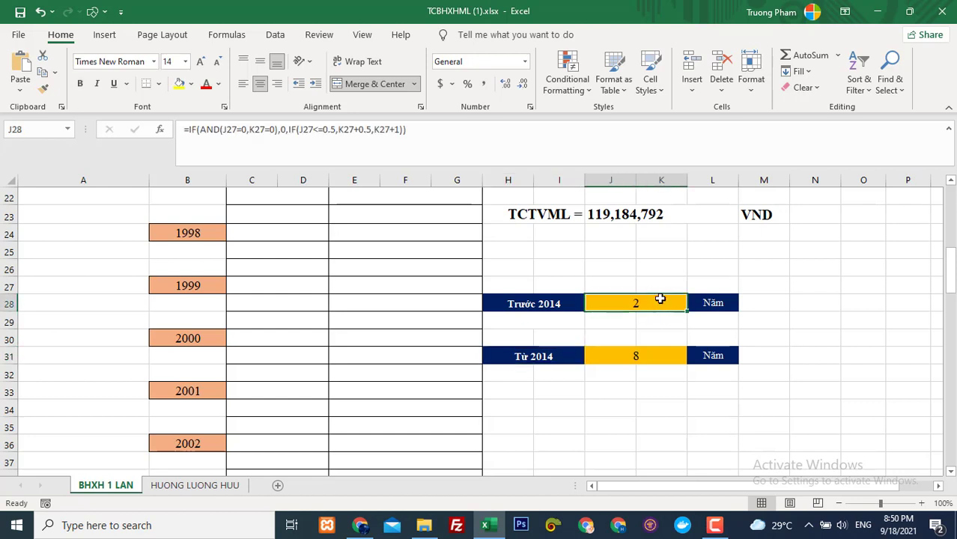
click(639, 356)
scroll(418, 388, down, 6)
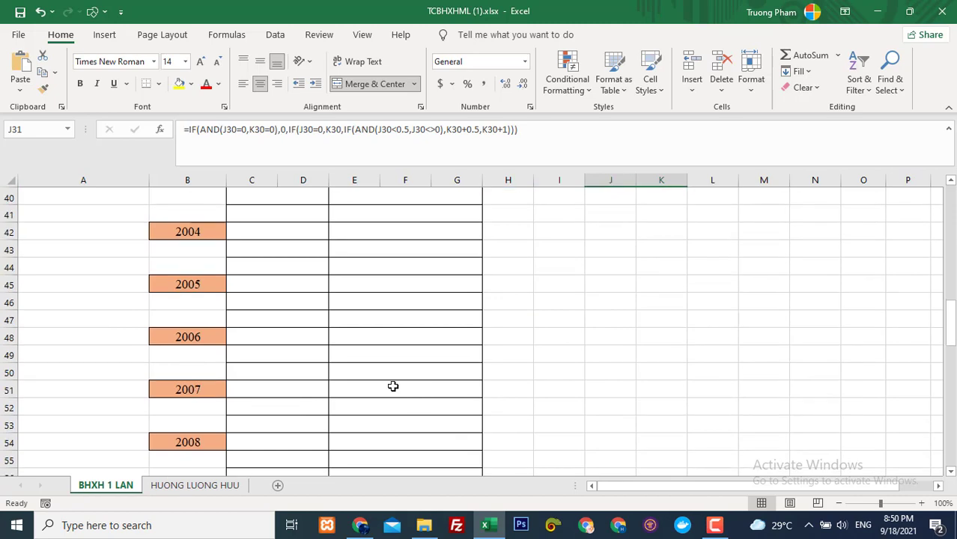
scroll(393, 386, down, 8)
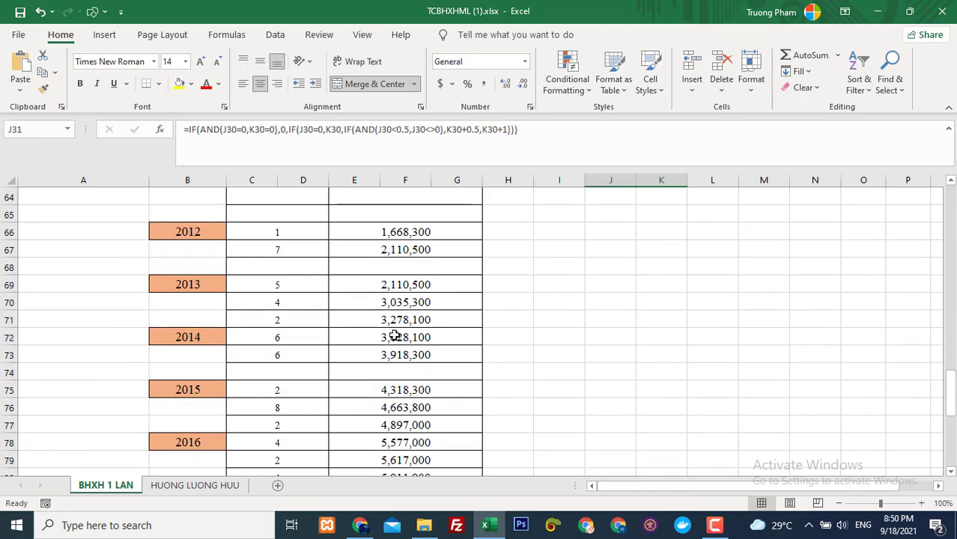
scroll(395, 336, down, 6)
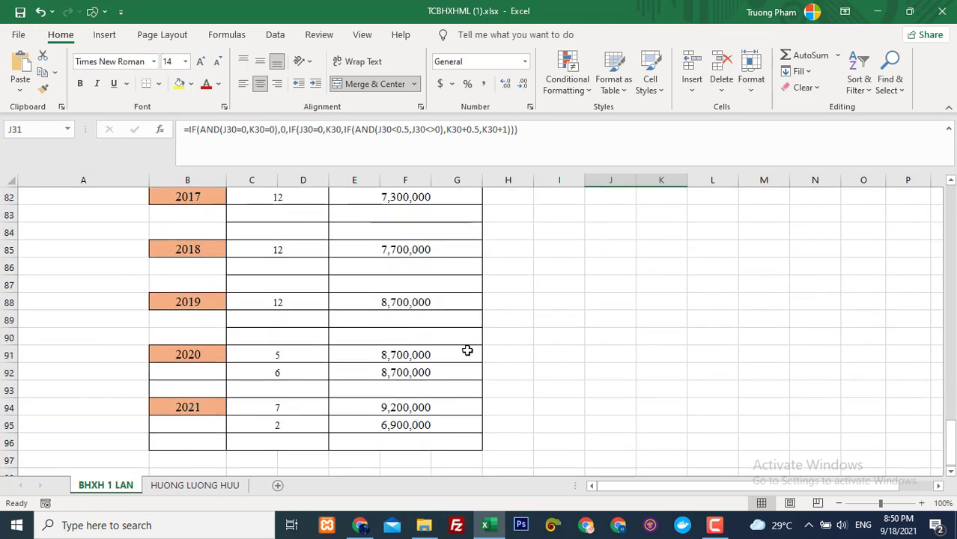
scroll(498, 360, up, 3)
scroll(499, 360, up, 2)
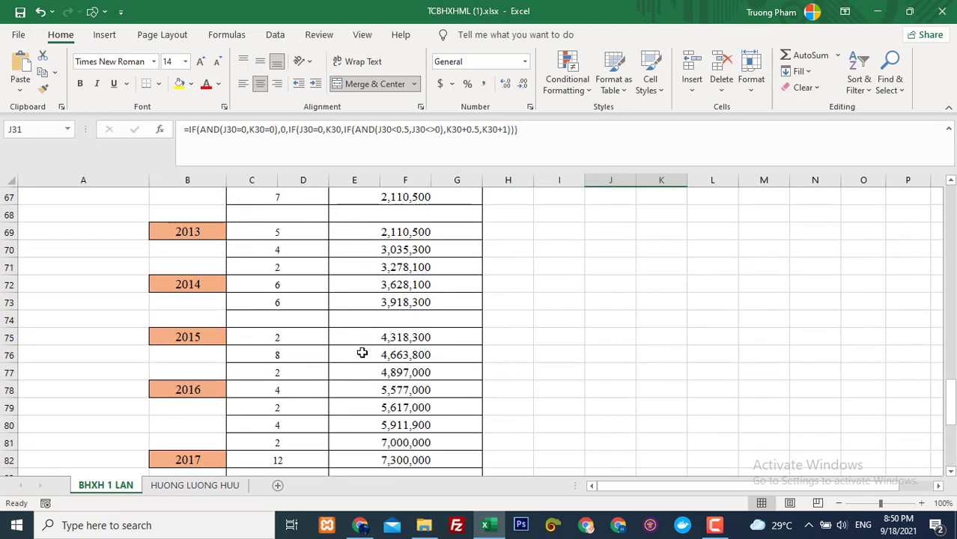
scroll(421, 353, up, 1)
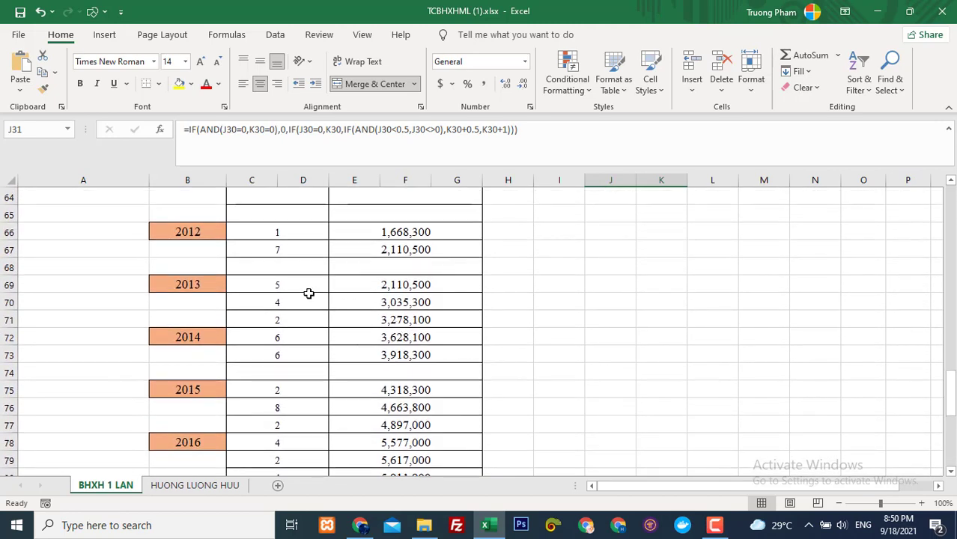
Examine the 2013 months entry in C69, the 2012 months entries and the unused row 68 between them
click(276, 285)
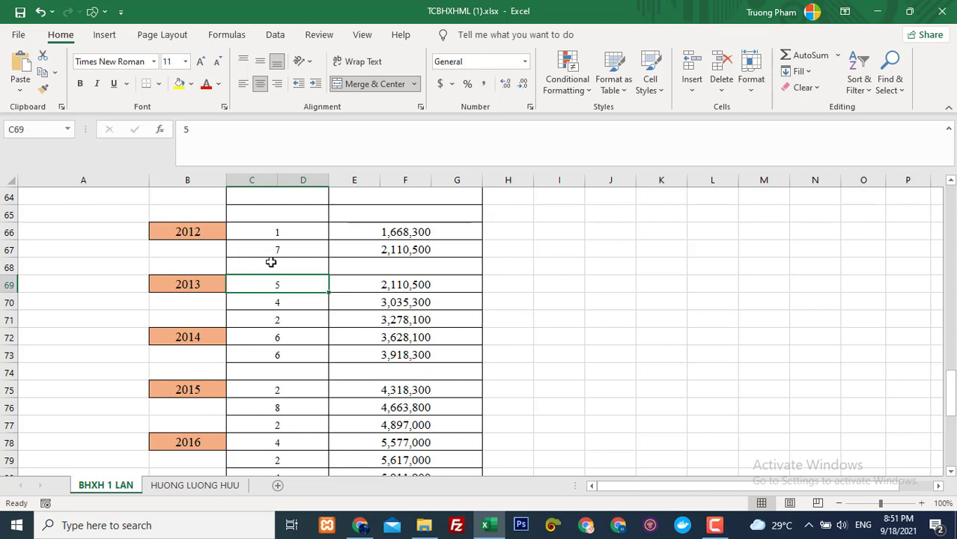
click(277, 262)
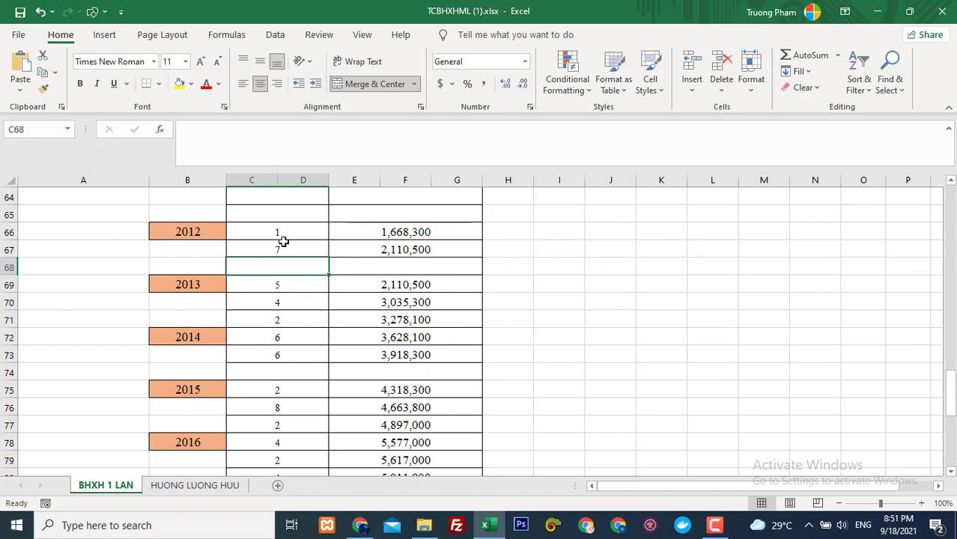
click(353, 271)
click(274, 230)
click(283, 251)
click(352, 268)
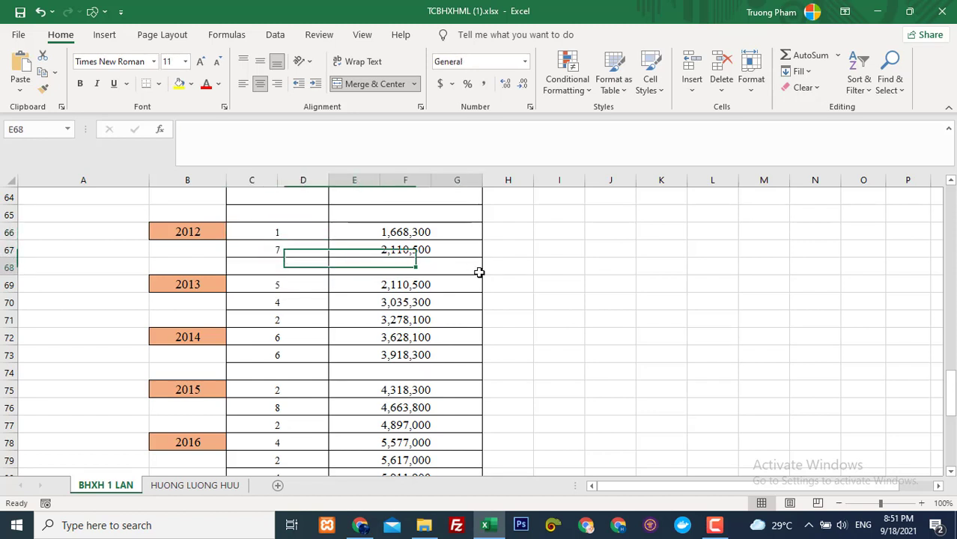
Select the whole 2012 block C66:G68, and inspect its months entries in C66 and C67 and the salary in E67
click(280, 229)
drag(281, 229, 444, 269)
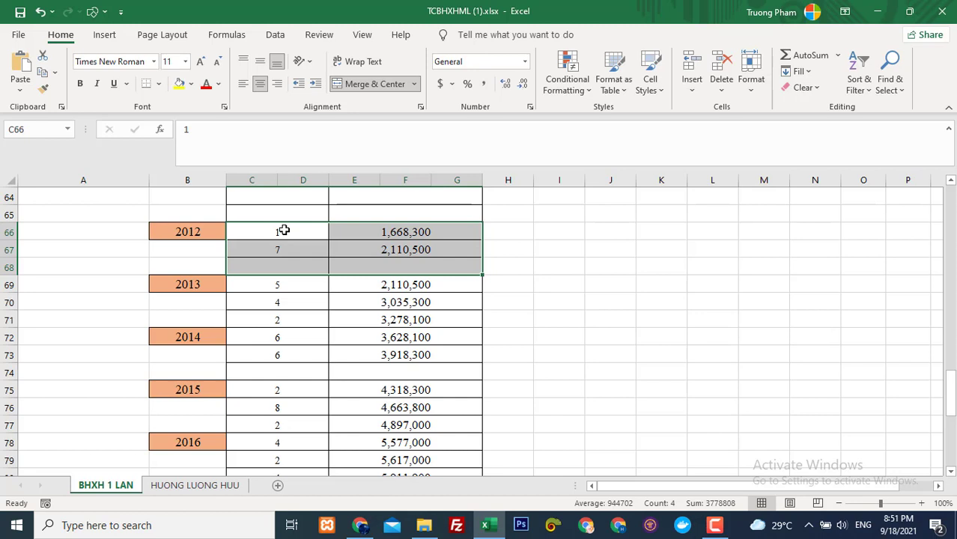
click(283, 230)
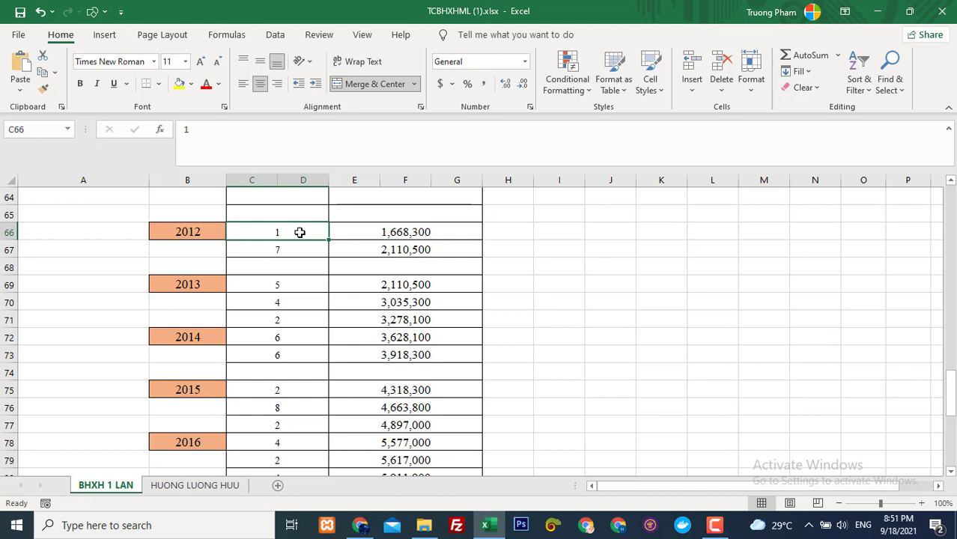
drag(299, 232, 293, 226)
click(286, 253)
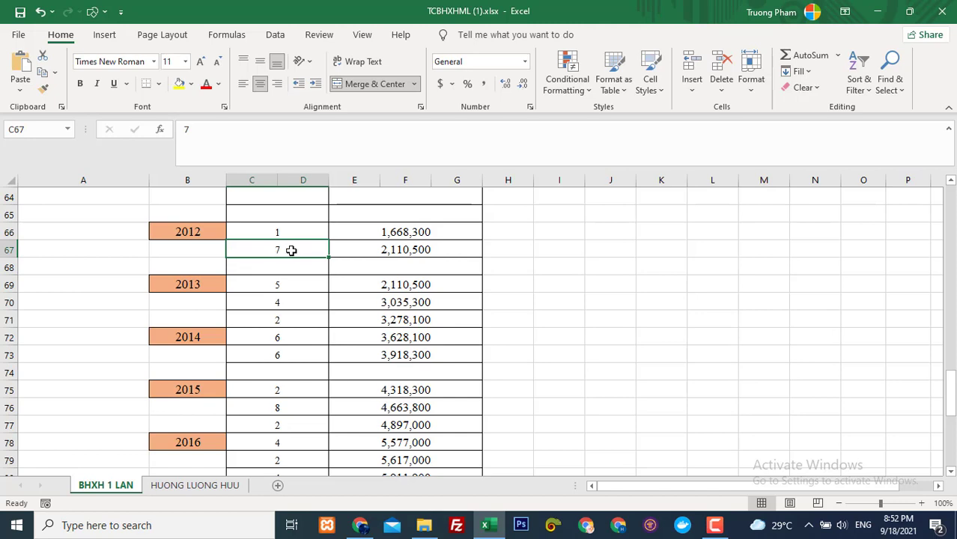
click(419, 248)
Review the "Số tháng Đóng(STĐ)" and "Lương Đóng BHXH(LĐBHXH)" column headings against the filled rows starting in 2012
scroll(389, 303, up, 5)
scroll(390, 305, up, 14)
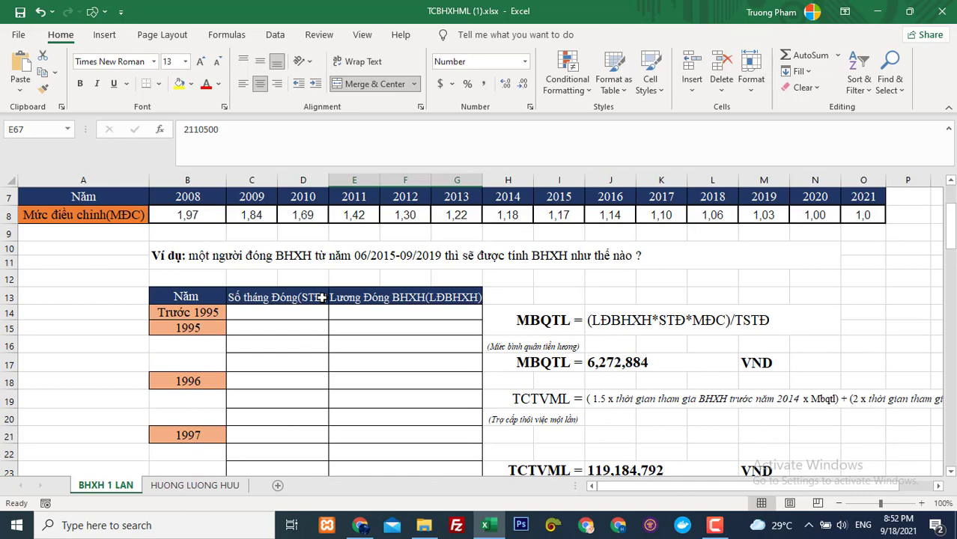
click(262, 296)
click(406, 298)
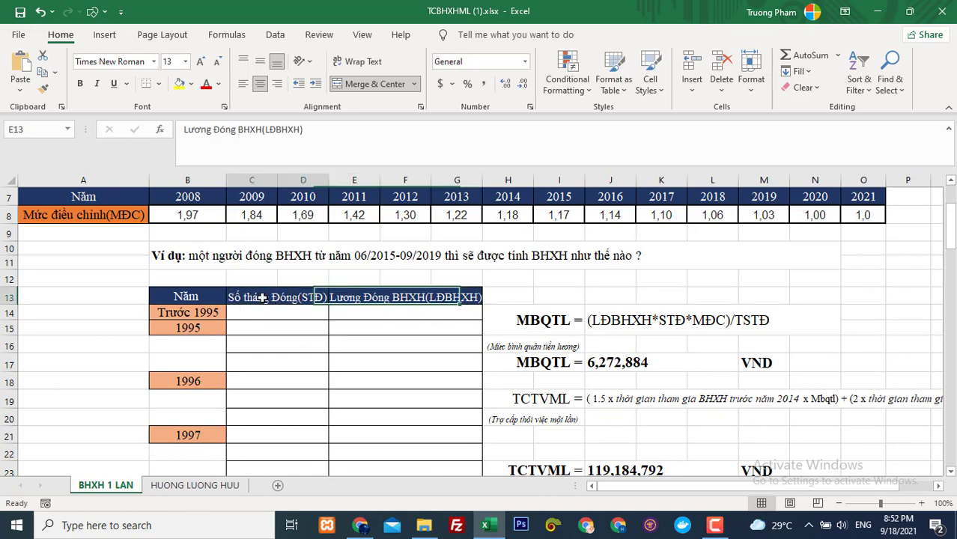
key(Left)
scroll(460, 340, down, 14)
scroll(460, 338, down, 4)
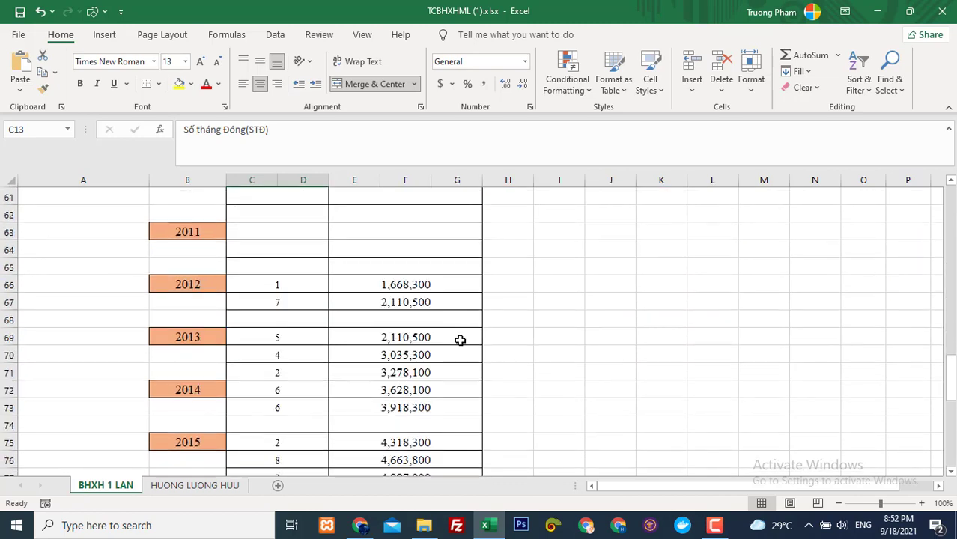
scroll(459, 338, up, 2)
scroll(446, 330, down, 1)
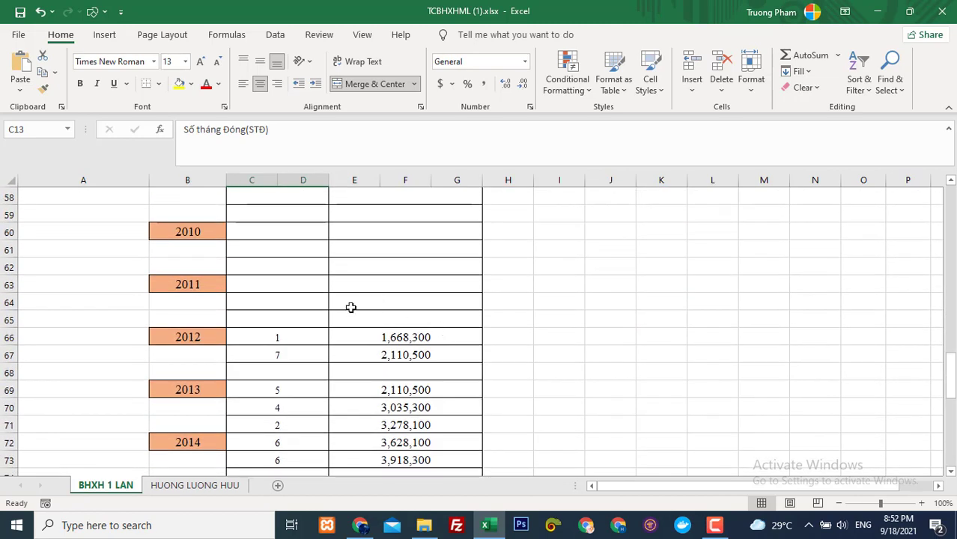
Compare the 2012 months entries in C66 and C67 with the "Số tháng Đóng(STĐ)" heading in C13
click(296, 335)
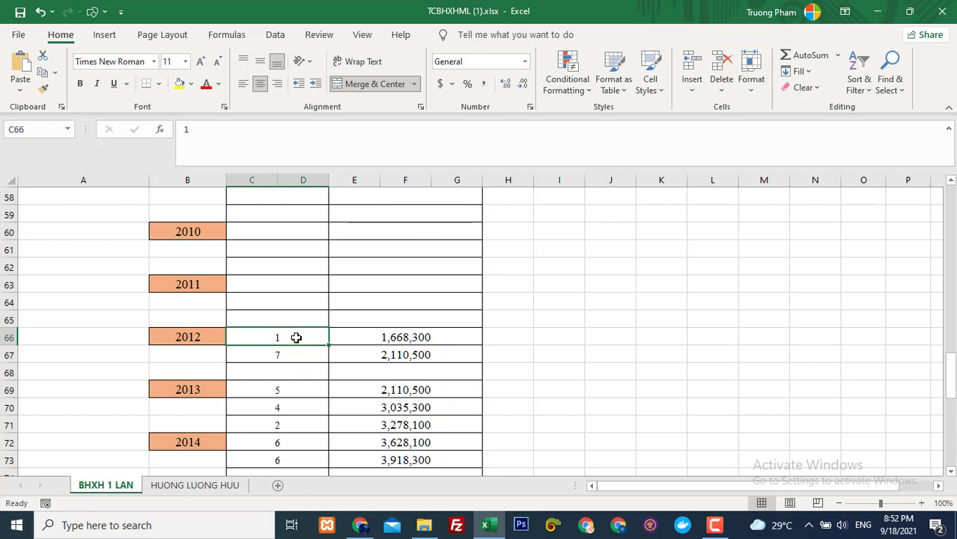
click(292, 354)
click(287, 339)
scroll(375, 350, up, 15)
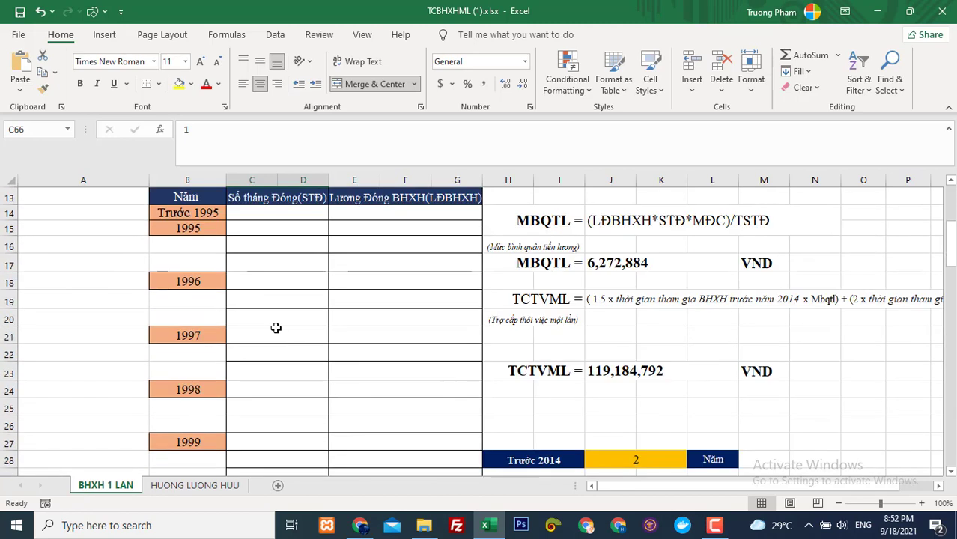
click(283, 197)
scroll(314, 348, down, 15)
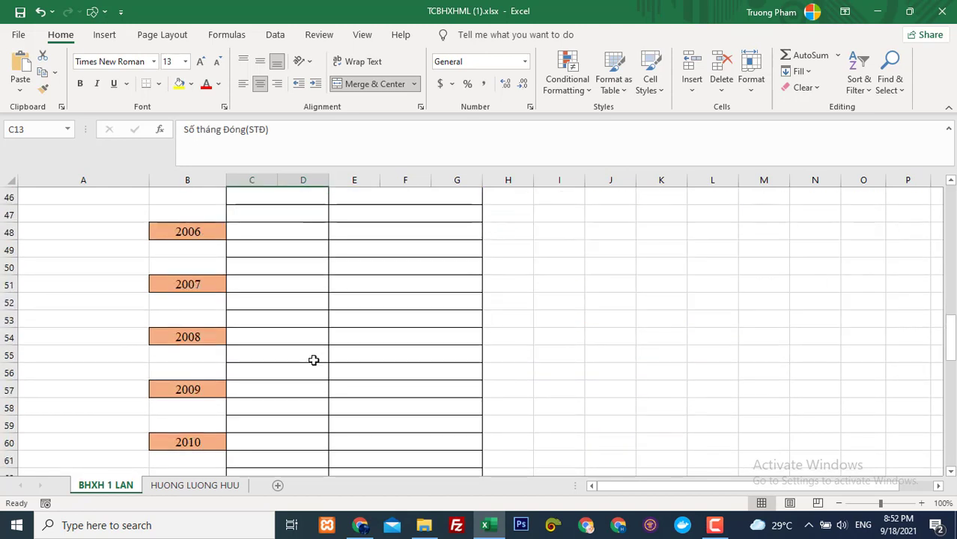
scroll(402, 350, down, 3)
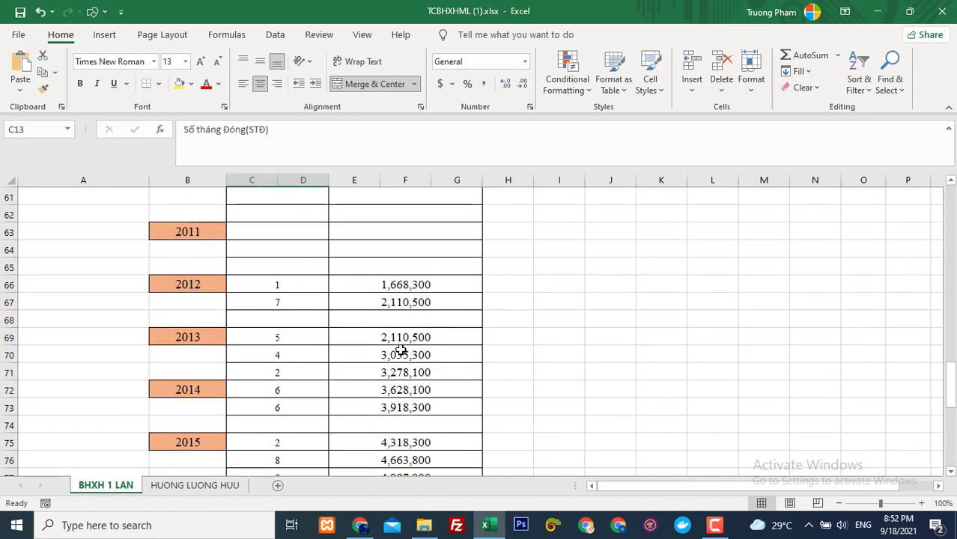
Clear all months and salary entries from the contribution table, from 2012 through 2021
scroll(401, 351, up, 3)
scroll(286, 316, down, 1)
drag(278, 285, 416, 419)
scroll(416, 419, down, 3)
scroll(416, 419, up, 2)
click(582, 388)
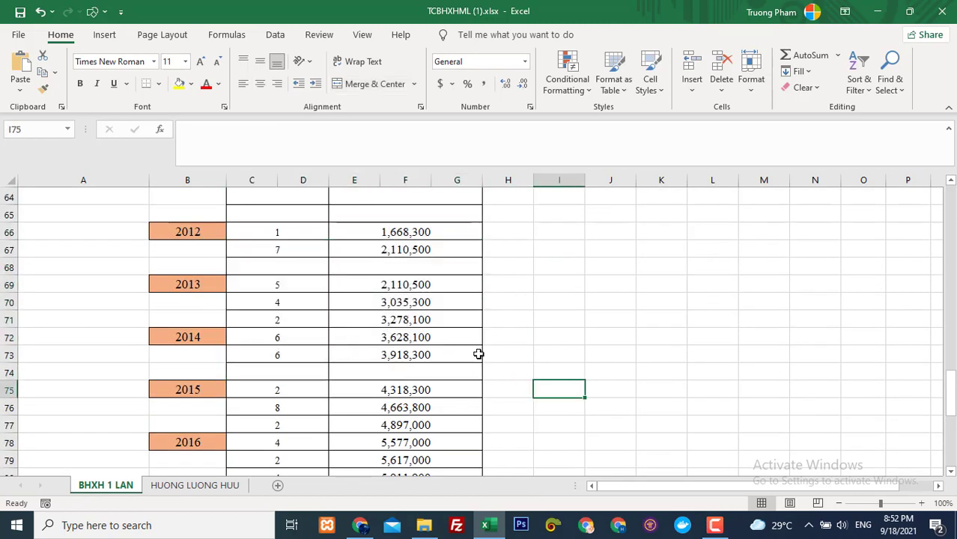
drag(272, 236, 433, 422)
scroll(524, 397, up, 8)
click(545, 387)
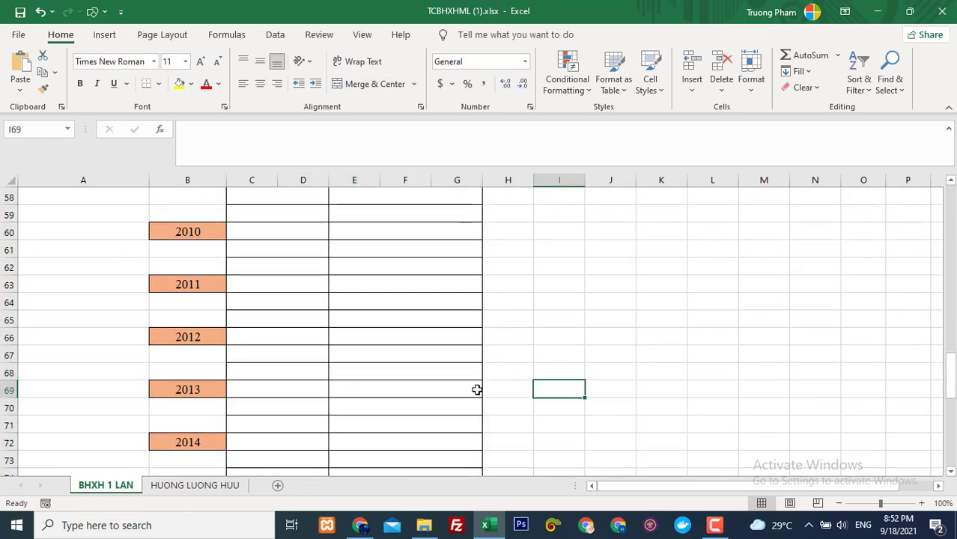
Check the MBQTL and TCTVML results against the emptied contribution table
scroll(476, 390, up, 7)
scroll(476, 389, up, 4)
scroll(478, 384, up, 8)
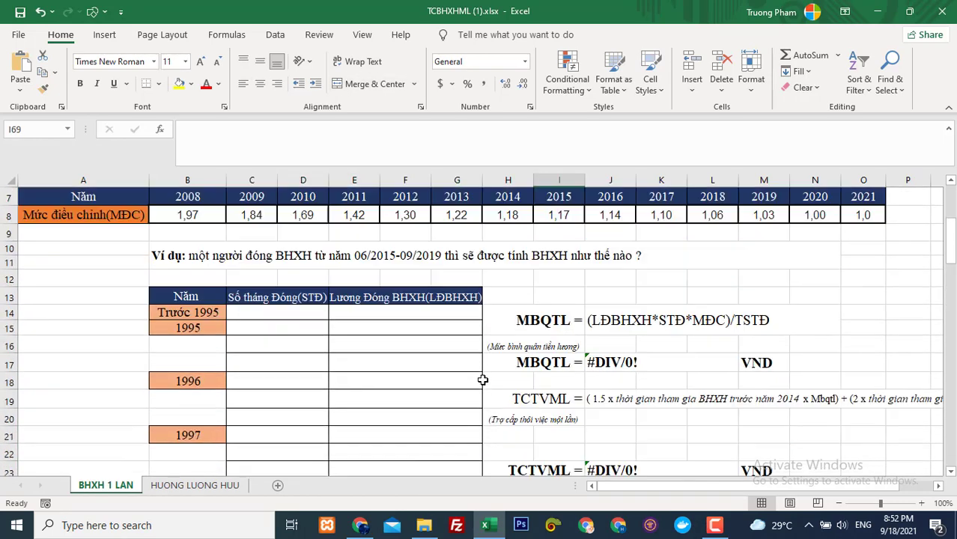
scroll(482, 379, down, 3)
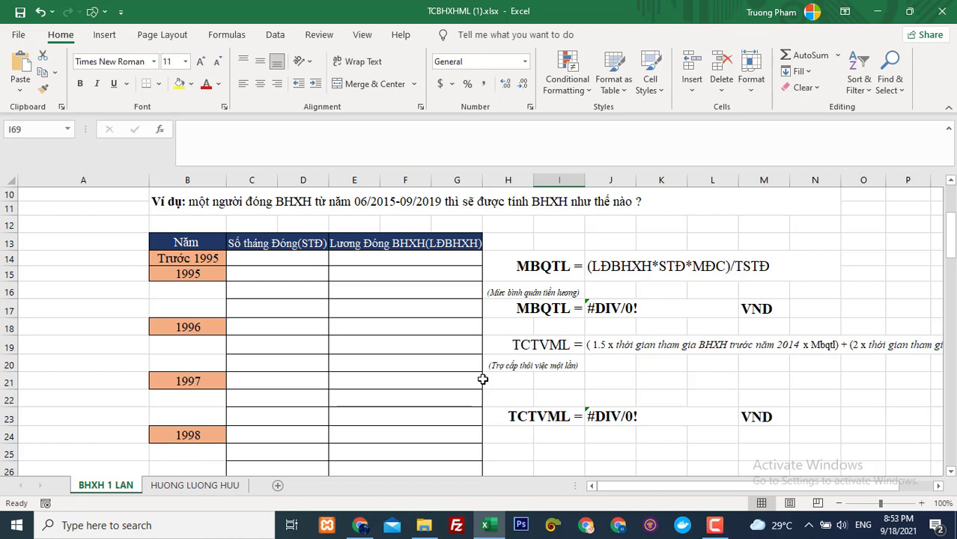
Switch to the LuatVietnam article in Chrome and find its "Ví dụ" worked example below the adjustment-rate table
click(360, 525)
scroll(211, 296, down, 7)
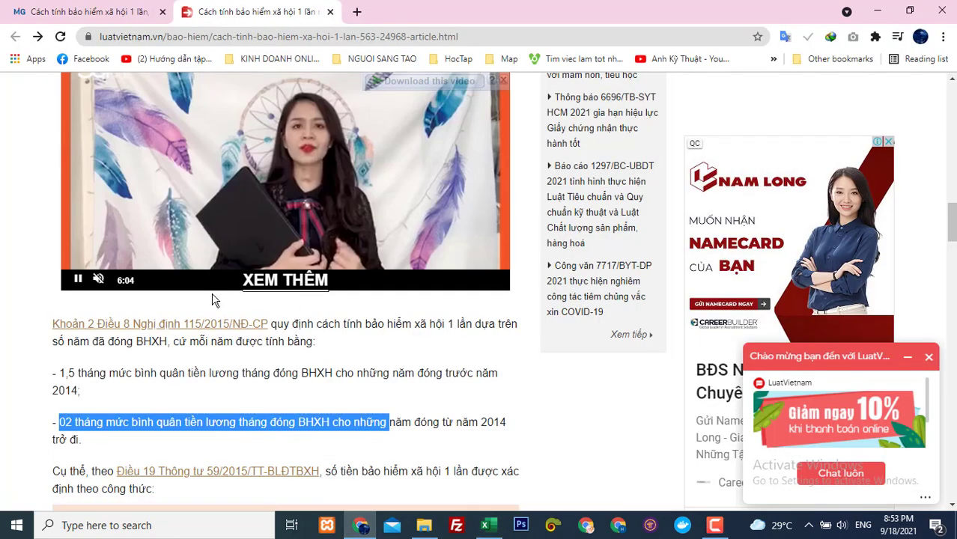
scroll(211, 303, down, 5)
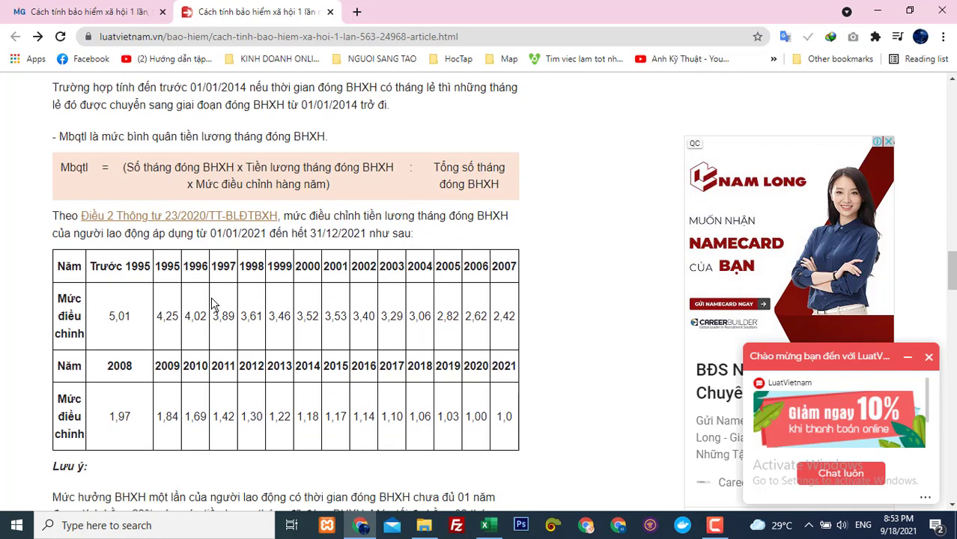
scroll(211, 304, down, 1)
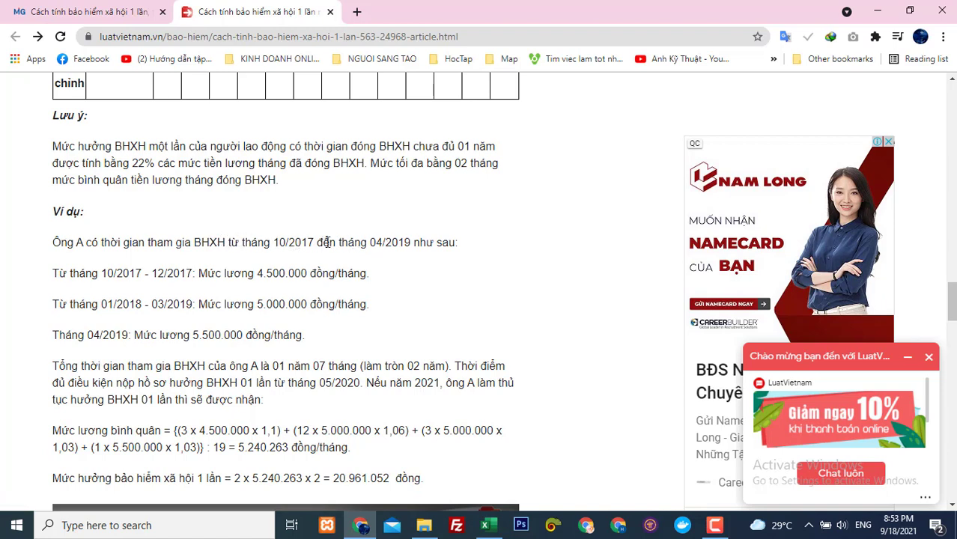
Examine the example's overall contribution period and its first salary period, 10/2017 - 12/2017
drag(368, 242, 460, 247)
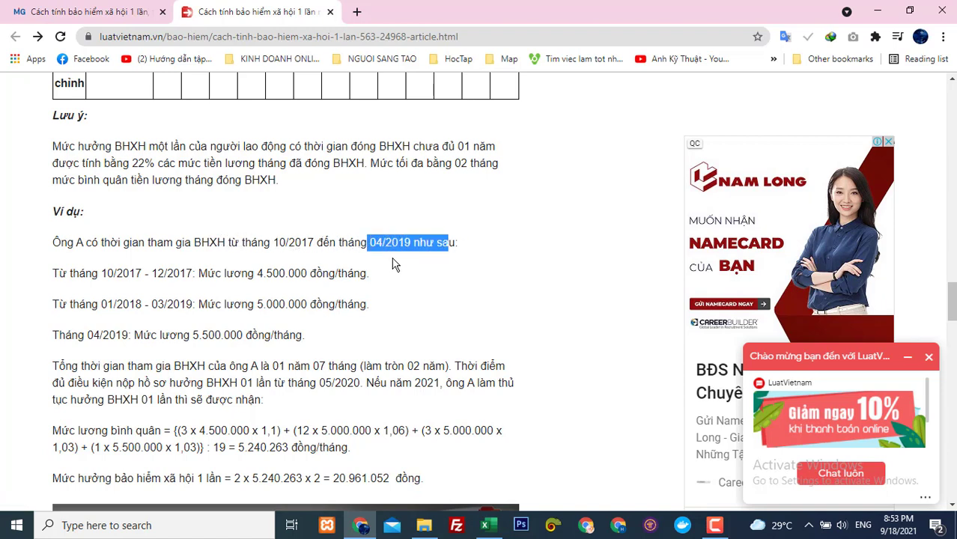
click(395, 264)
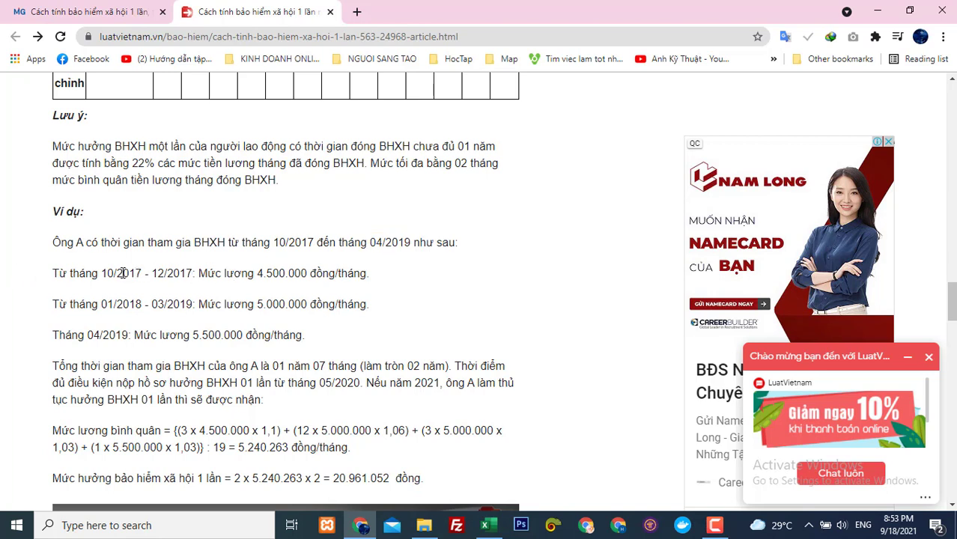
drag(107, 274, 195, 273)
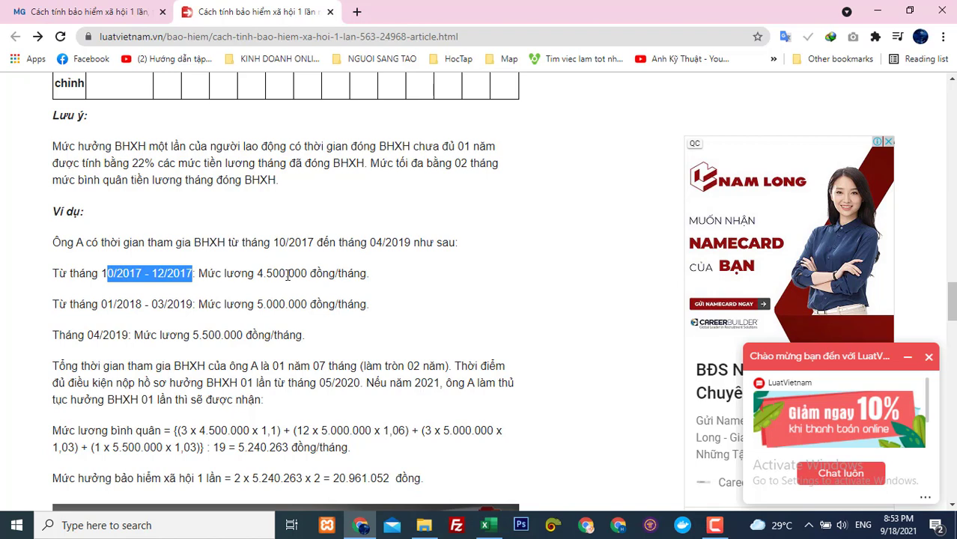
Copy the 4.500.000 monthly salary from the example's 10/2017 - 12/2017 period
click(259, 272)
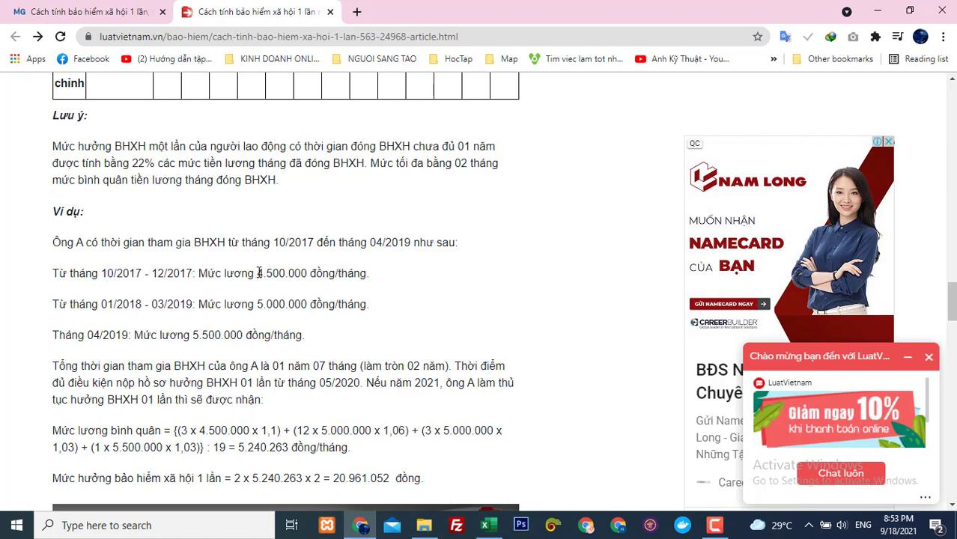
drag(258, 273, 306, 274)
right_click(302, 276)
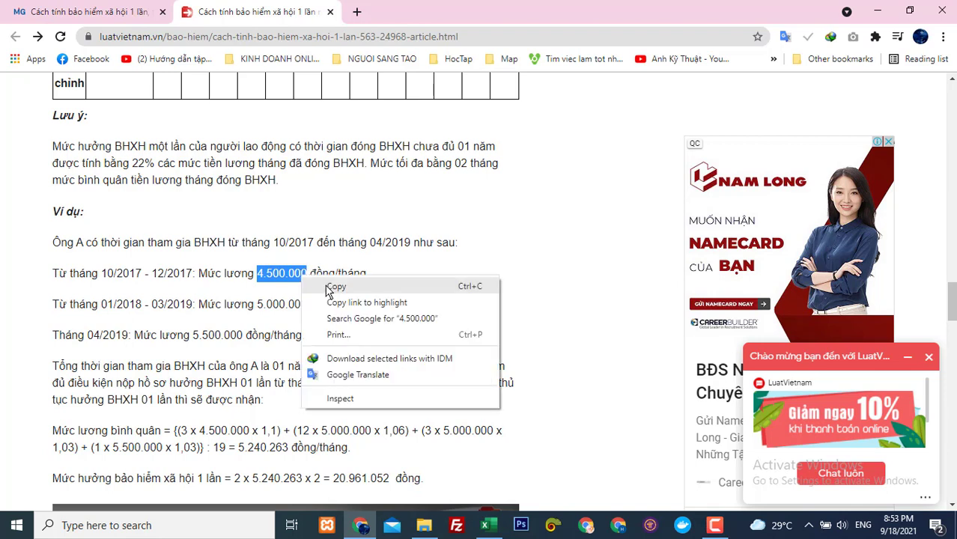
click(335, 287)
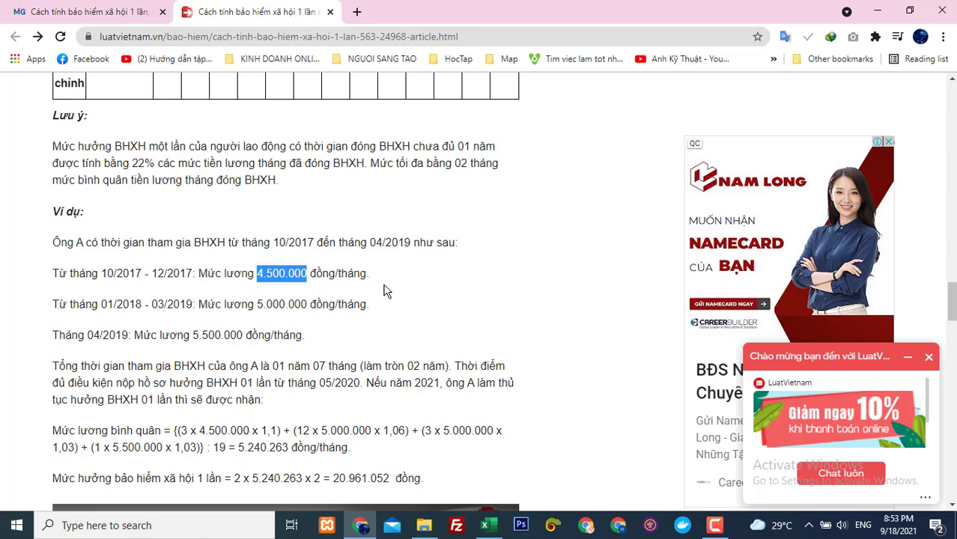
Switch to the Excel workbook and enter 3 contribution months for 2017 on the BHXH 1 LAN sheet
click(485, 524)
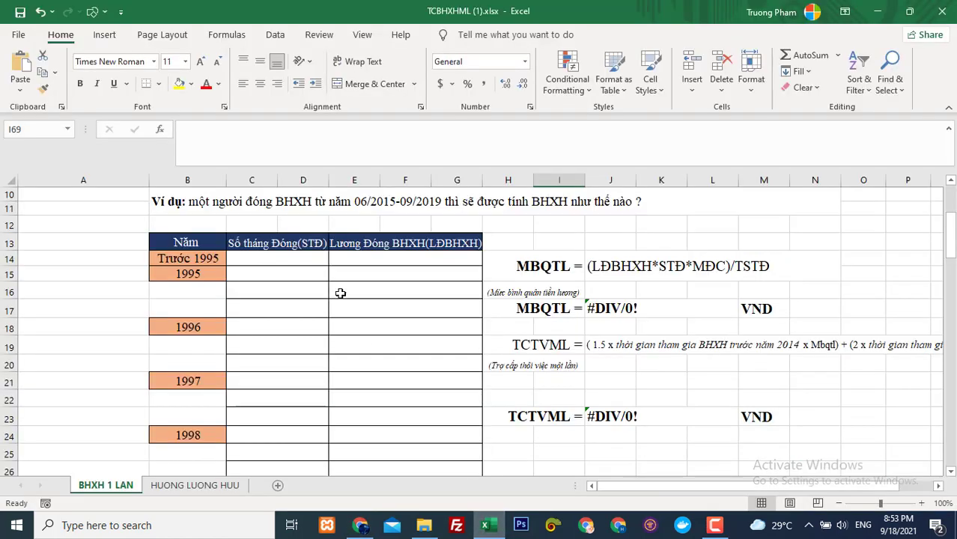
scroll(310, 392, down, 5)
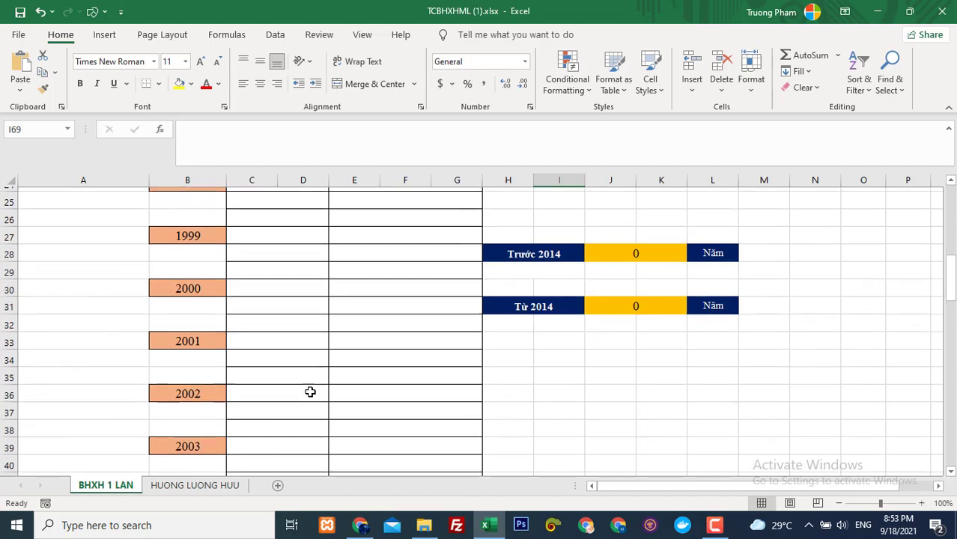
scroll(310, 391, down, 6)
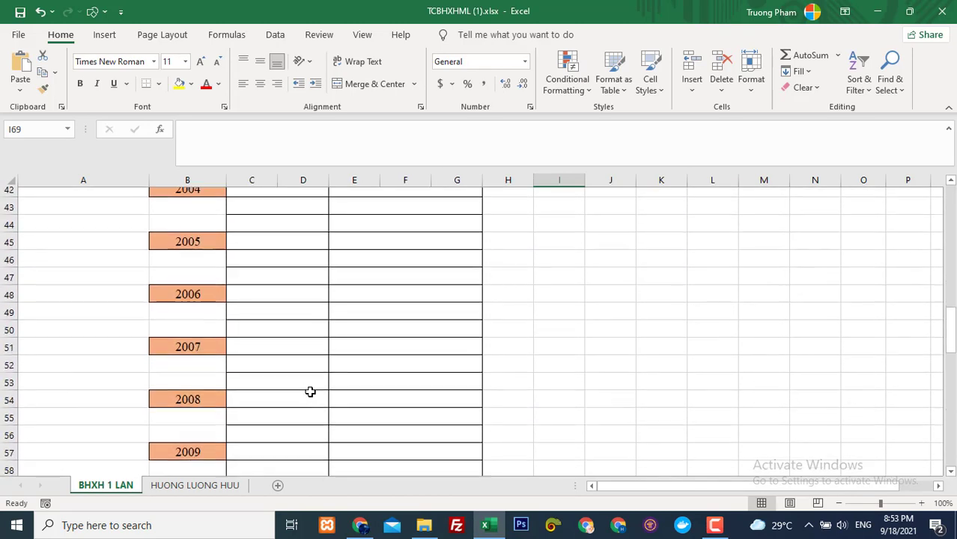
scroll(310, 392, down, 9)
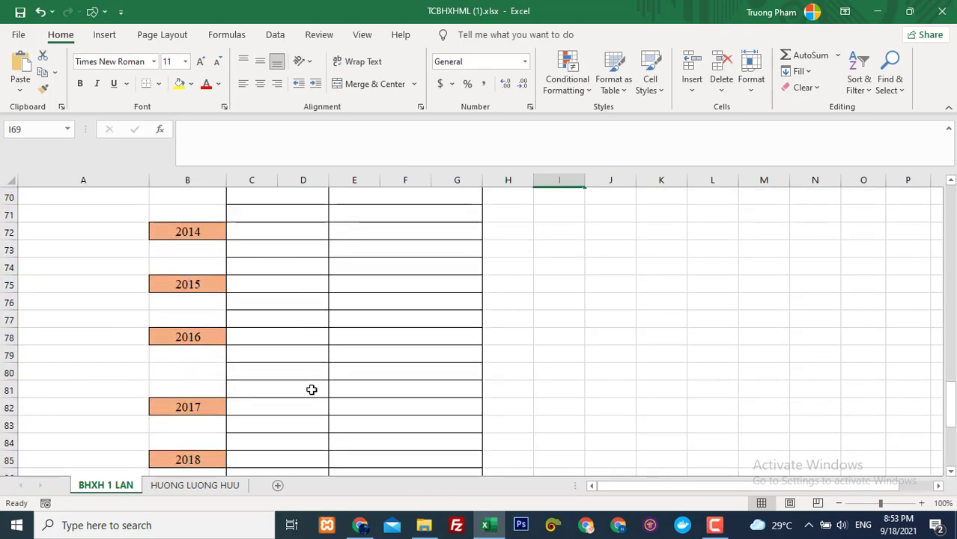
click(289, 404)
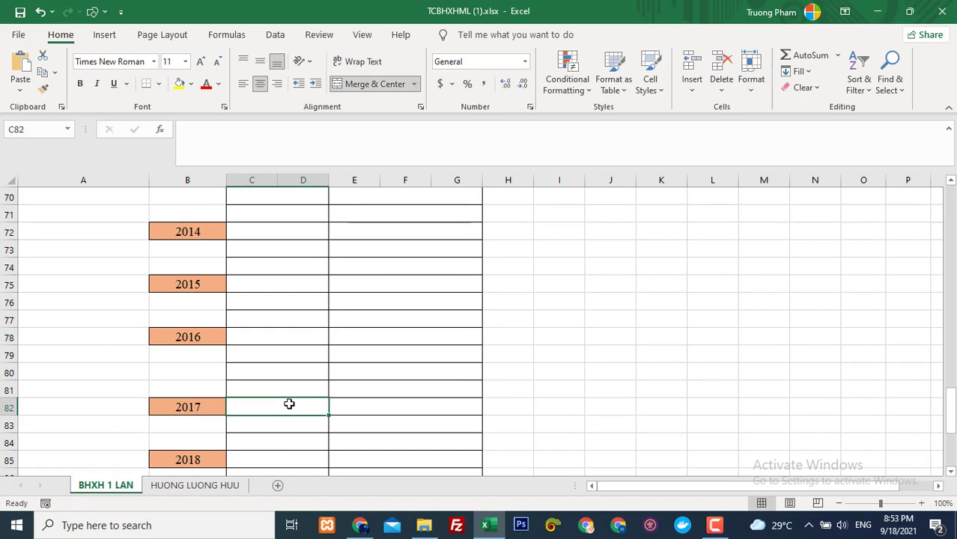
text(3)
Enter 4,500,000 as the contribution salary for 2017
click(398, 408)
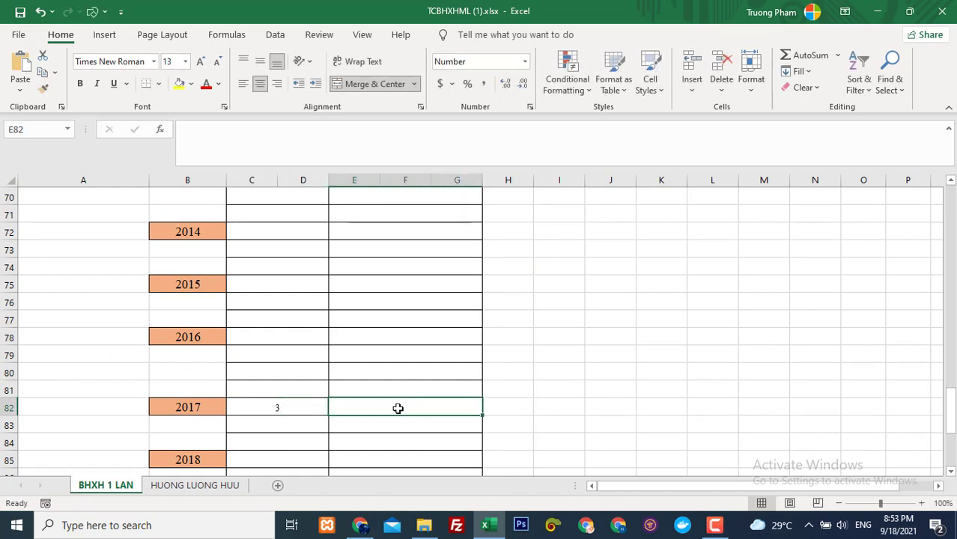
key(ctrl+v)
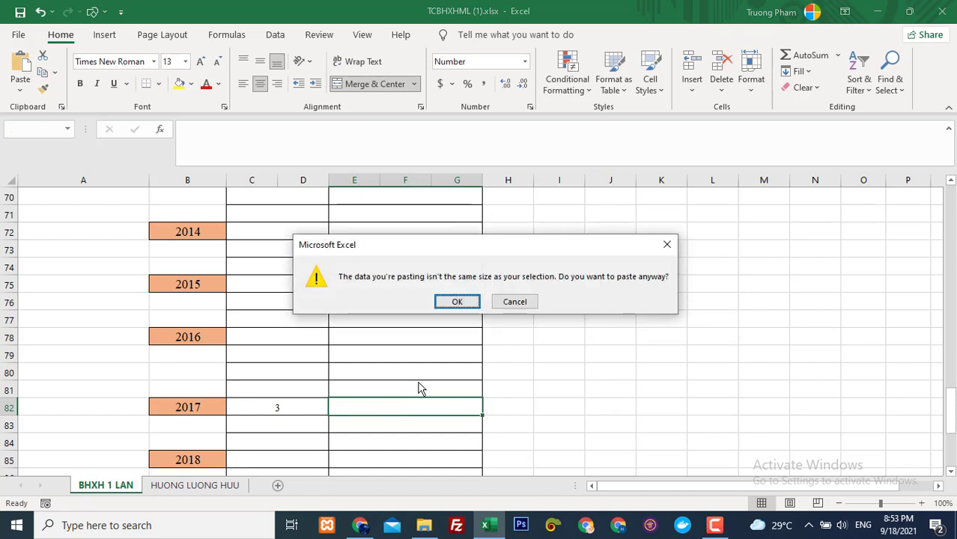
click(667, 245)
double_click(381, 405)
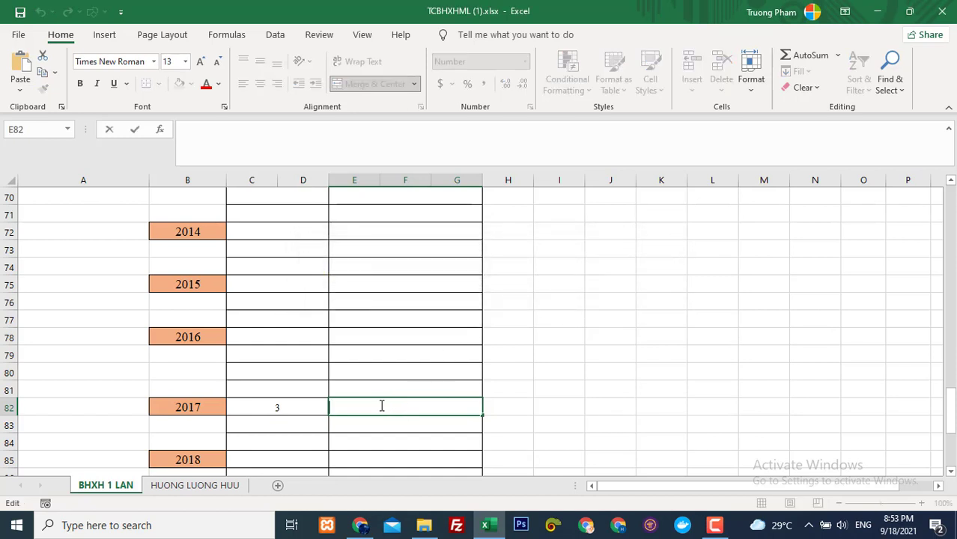
right_click(382, 407)
key(Escape)
text(4,500,000)
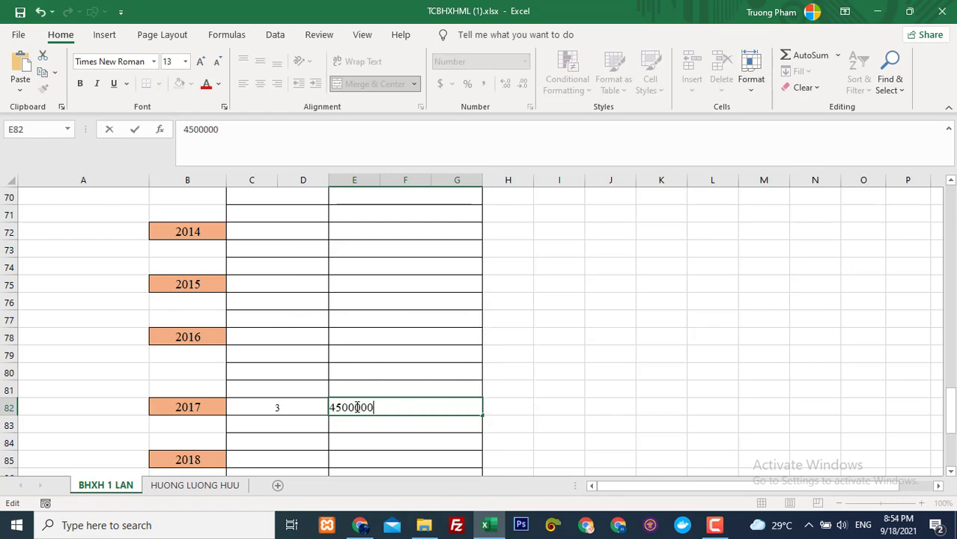
key(Return)
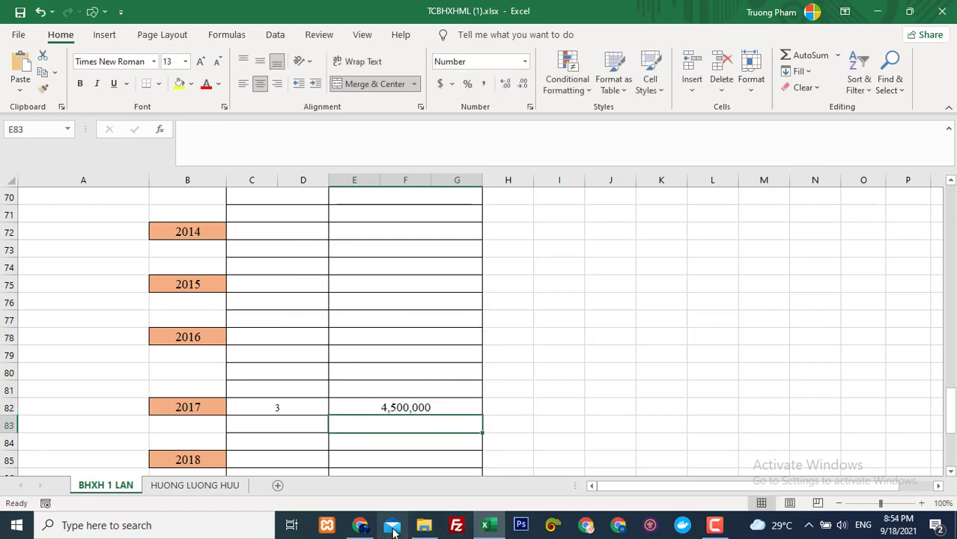
Switch to the LuatVietnam article in Chrome and examine the example's second salary period, 01/2018 - 03/2019
click(360, 525)
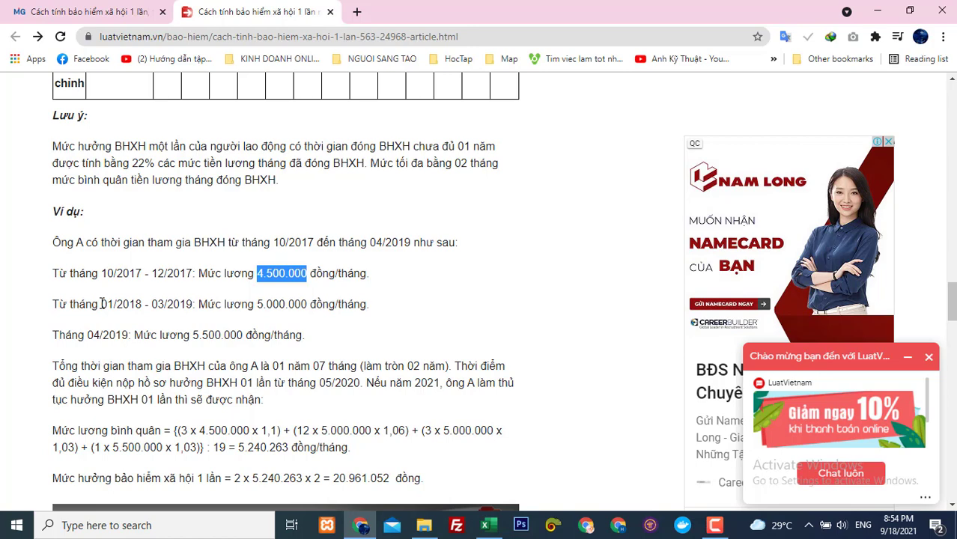
drag(102, 304, 110, 305)
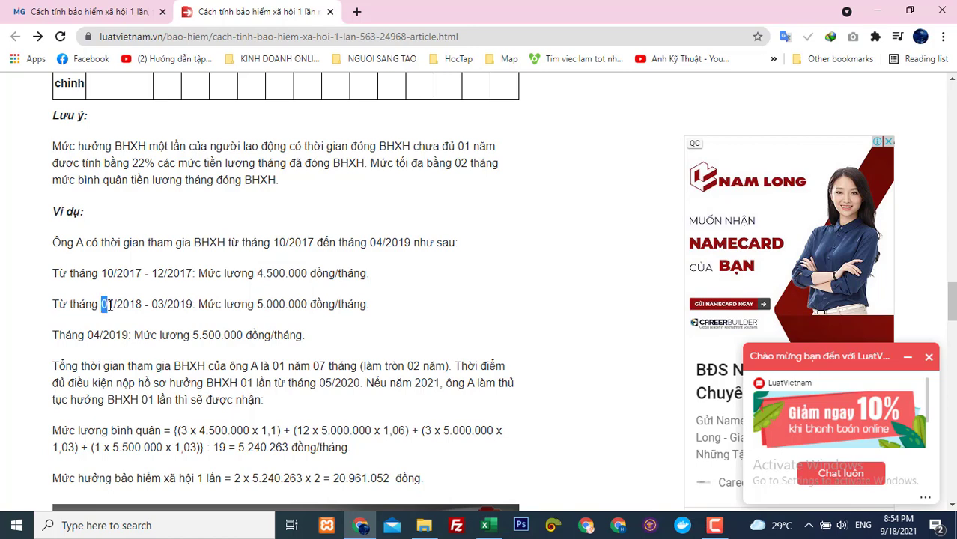
click(165, 304)
drag(103, 305, 193, 304)
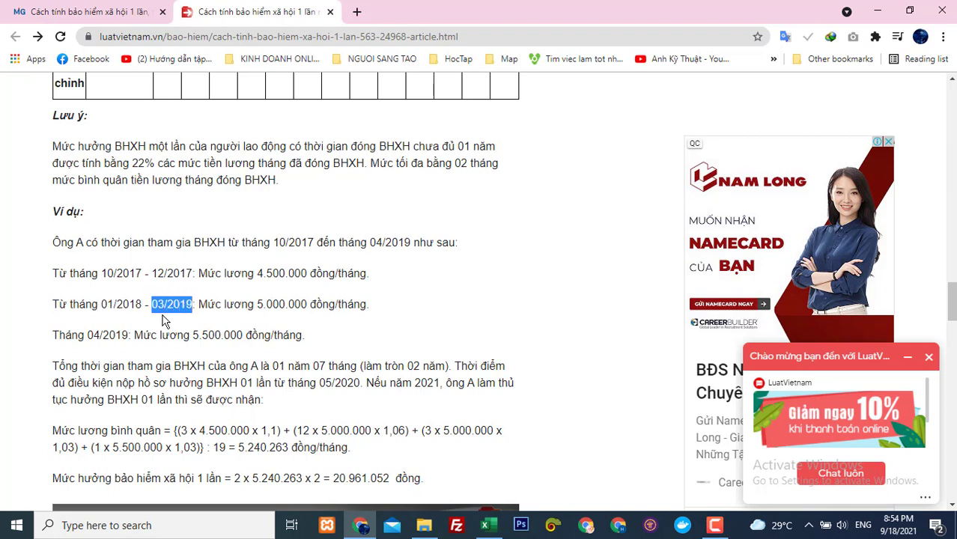
click(137, 307)
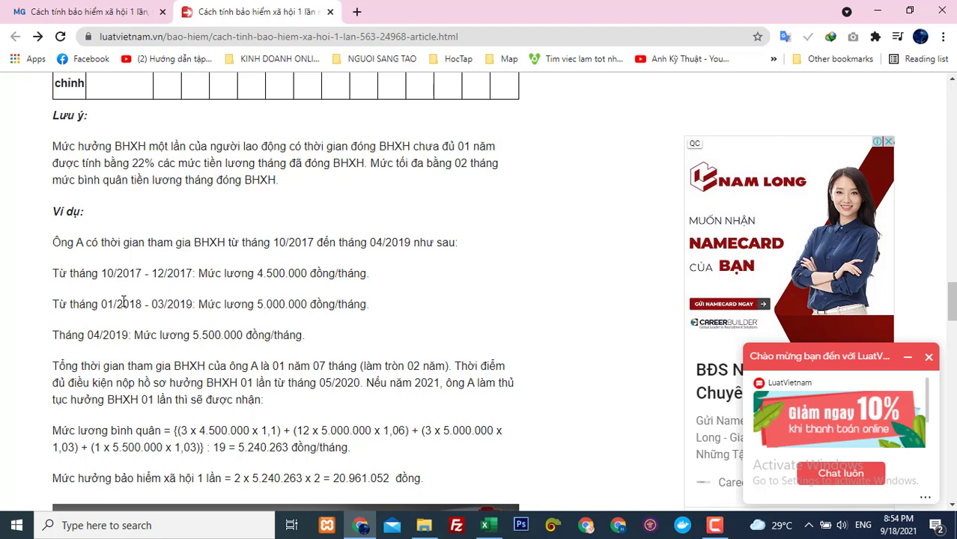
drag(105, 304, 114, 304)
Switch to the Excel workbook and enter 12 contribution months for 2018
click(484, 525)
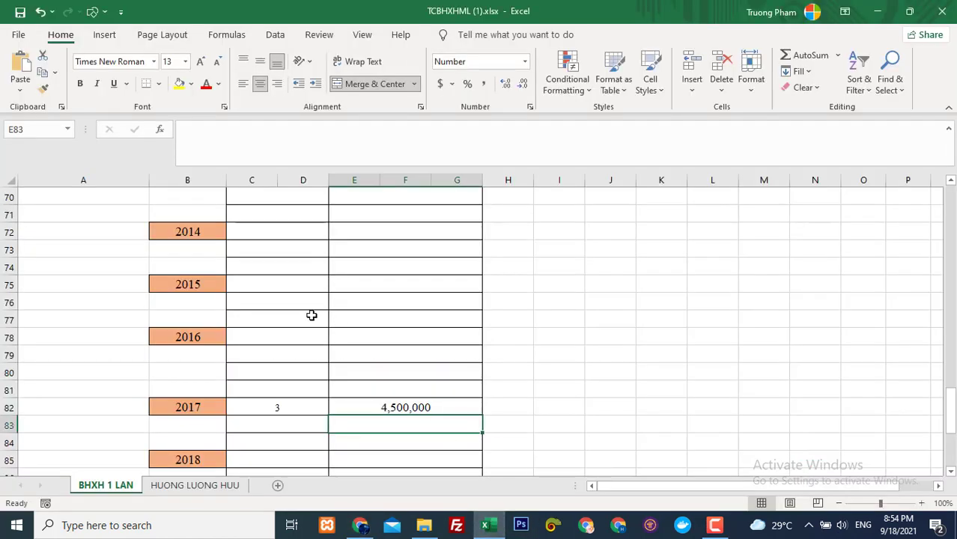
scroll(300, 391, down, 2)
click(267, 353)
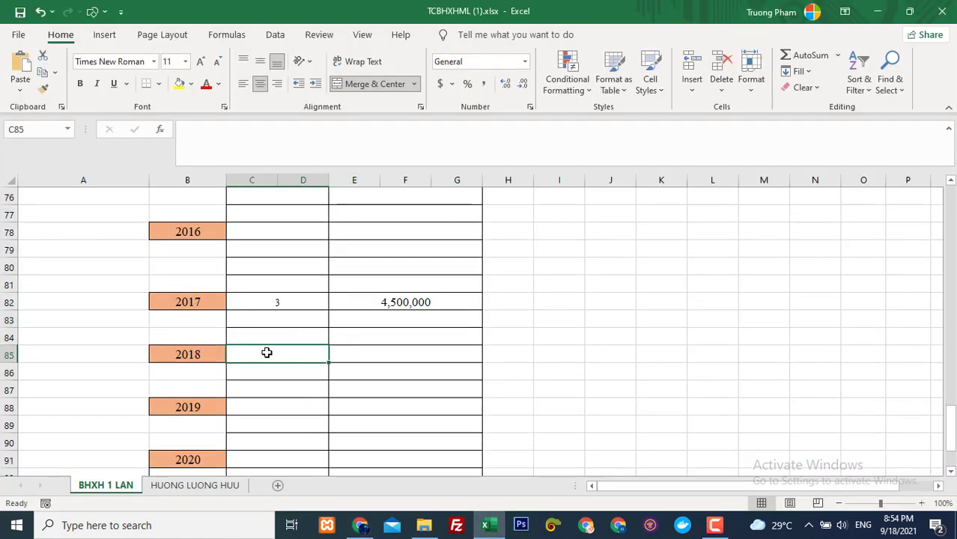
text(12)
Recheck the second period's salary in the Chrome article, and enter 5,000,000 as the 2018 contribution salary in Excel
click(380, 351)
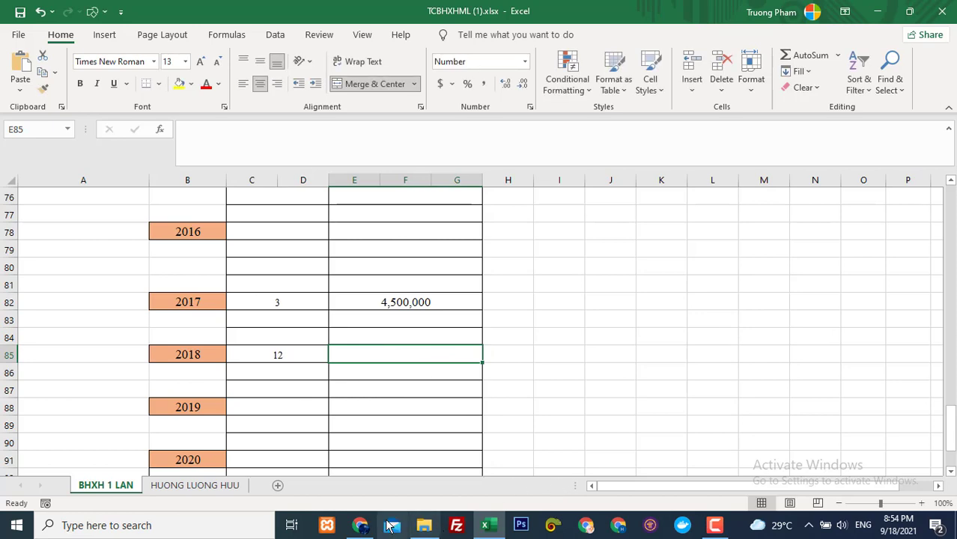
click(361, 525)
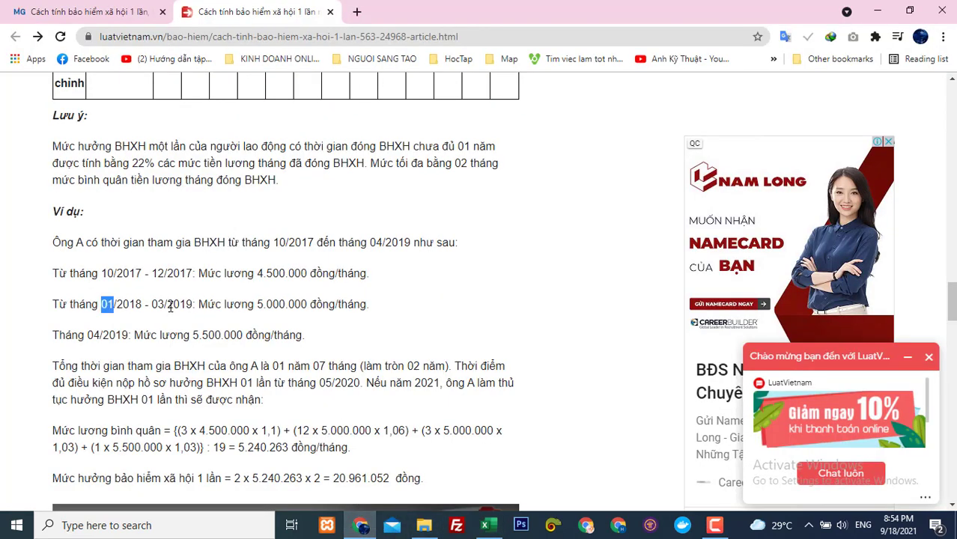
click(485, 525)
click(427, 393)
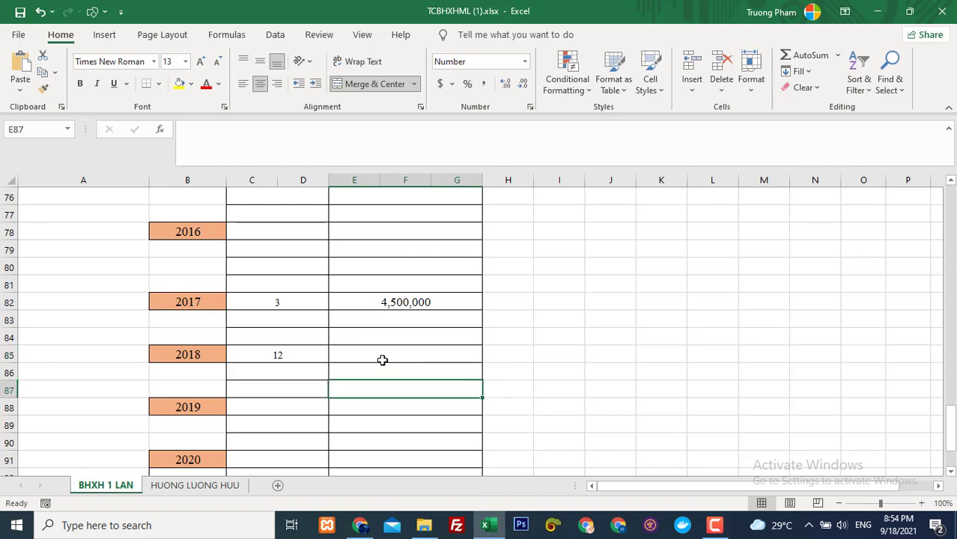
click(380, 356)
key(BackSpace)
text(5000000)
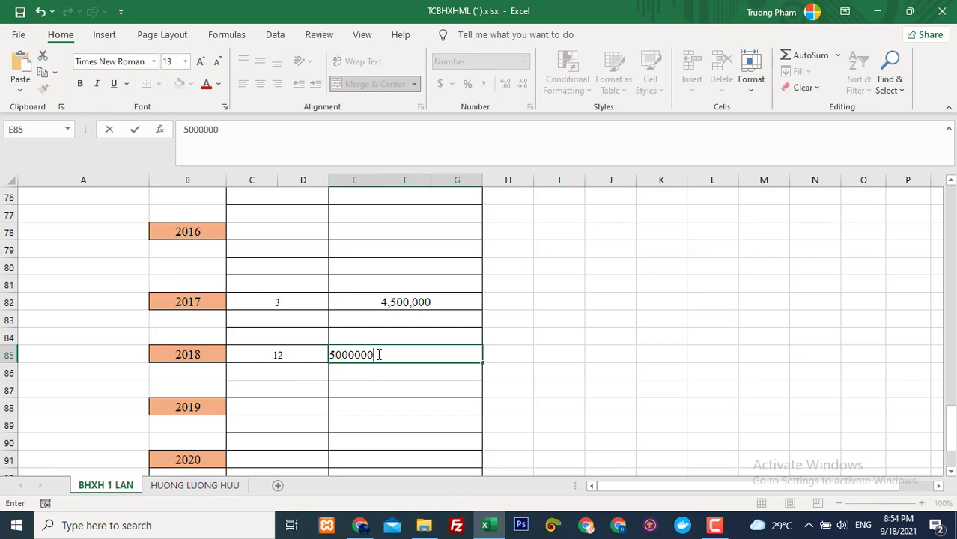
key(Return)
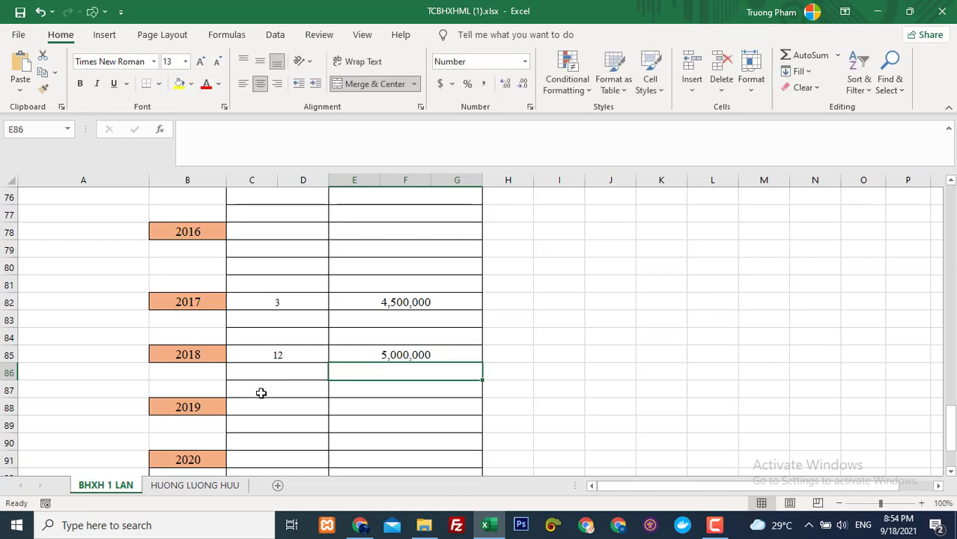
Switch to the article in Chrome and check the 03/2019 end date of the second salary period
click(370, 529)
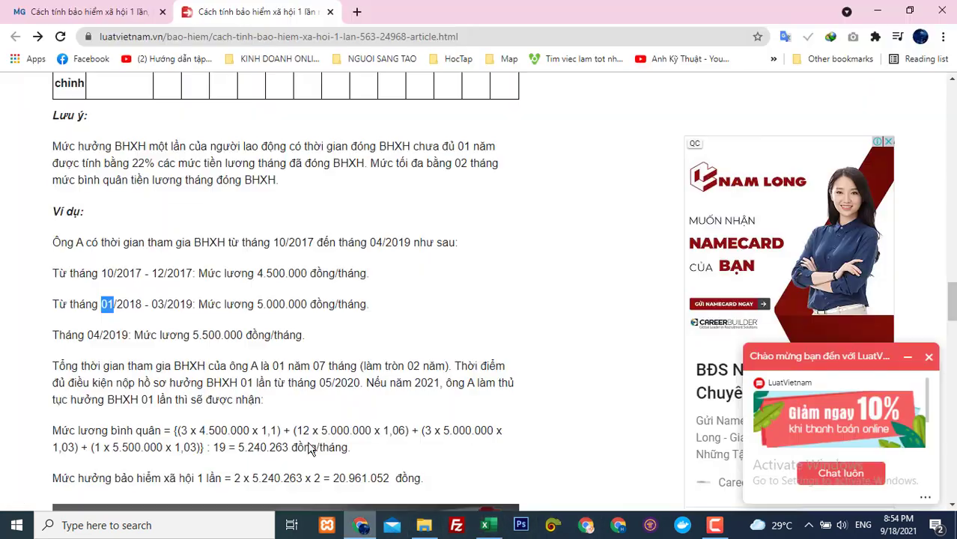
click(148, 304)
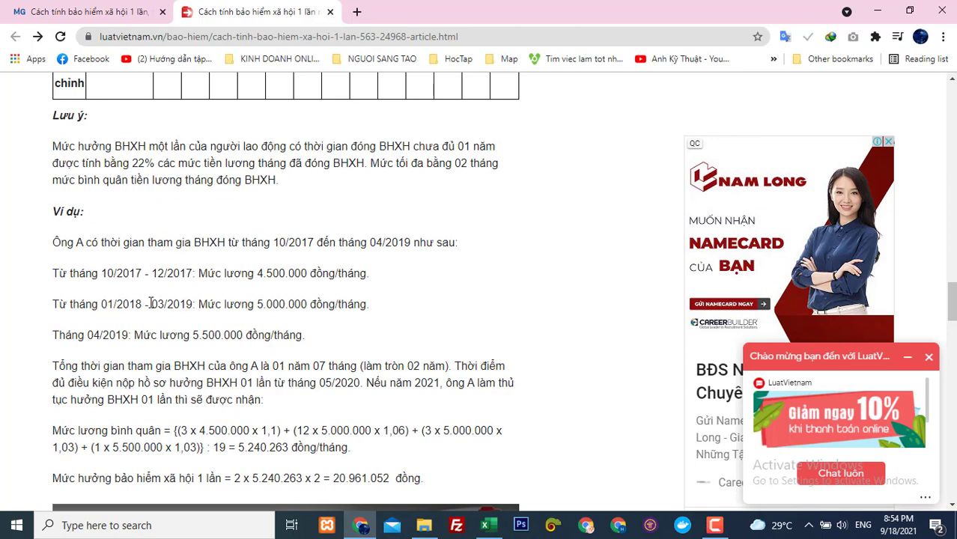
drag(152, 303, 188, 302)
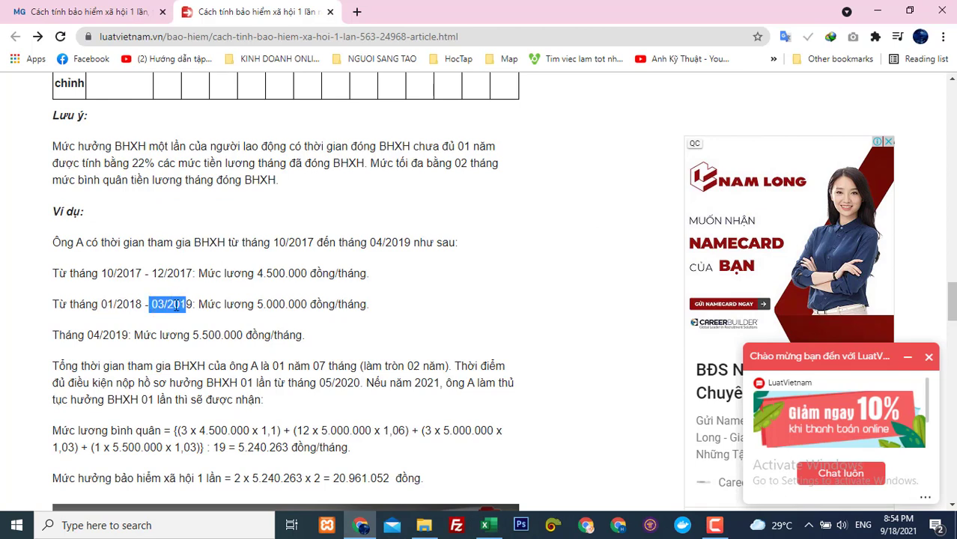
click(176, 304)
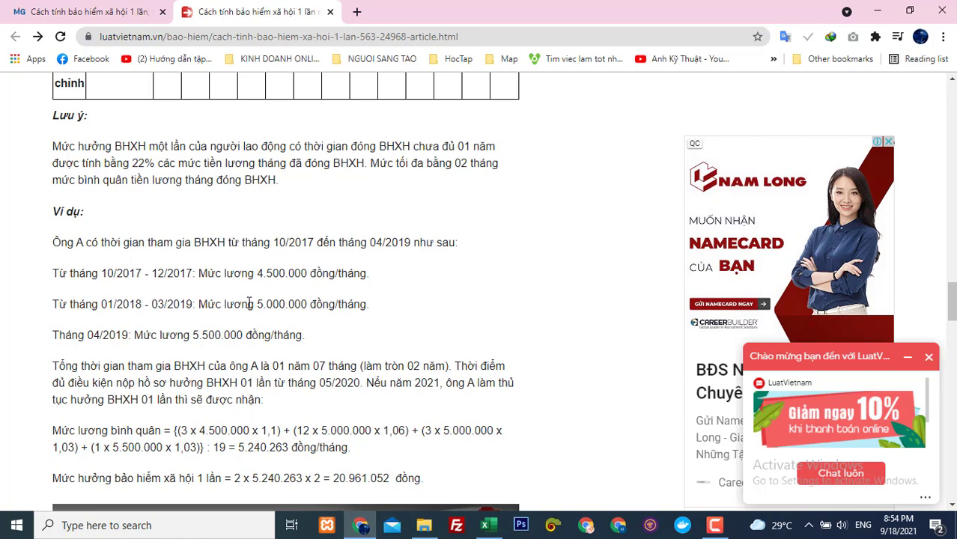
Switch to the Excel workbook and enter 3 contribution months with a salary of 5,000,000 for 2019
click(485, 524)
click(284, 406)
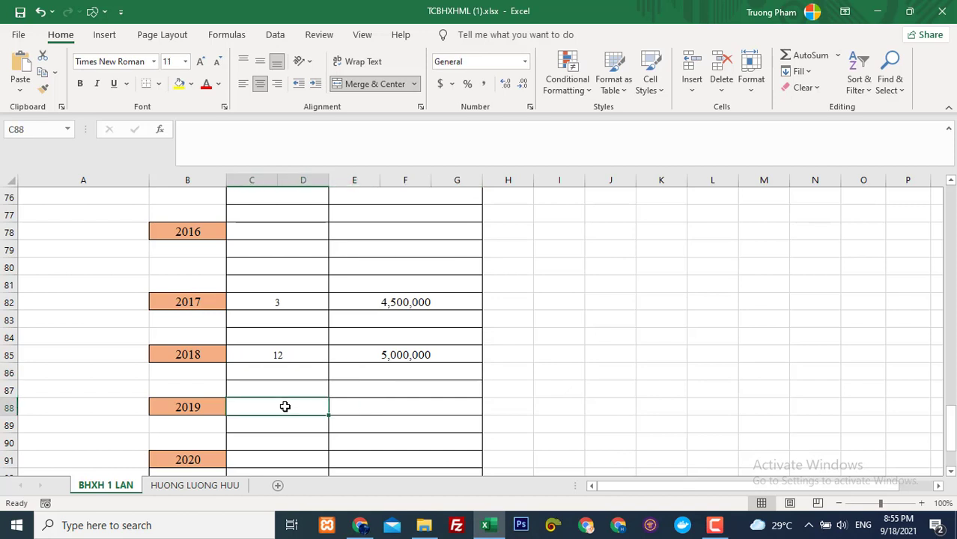
text(3)
click(366, 408)
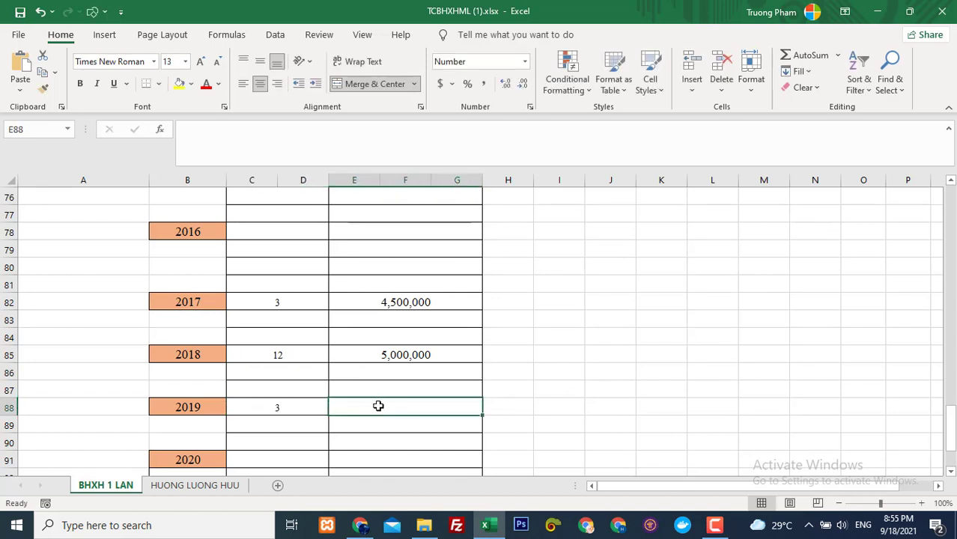
text(5,000)
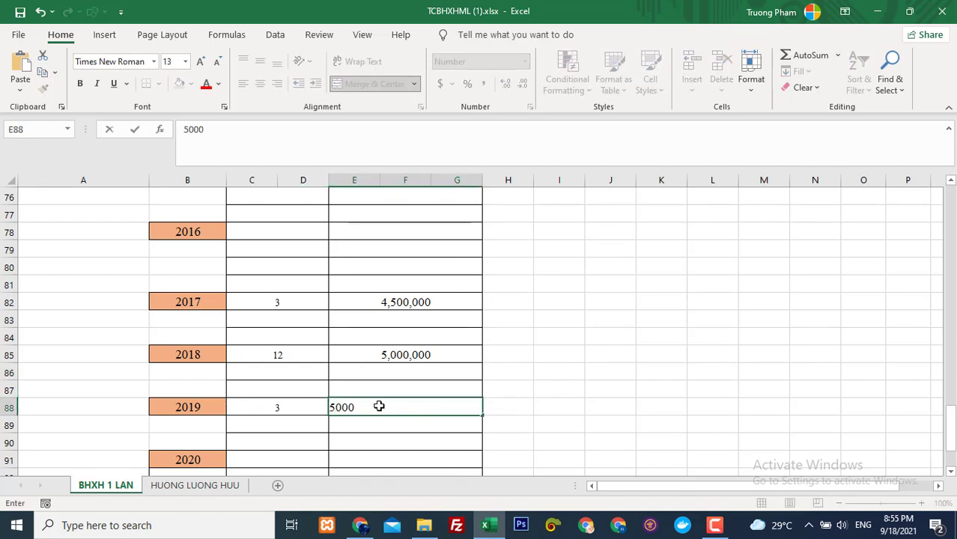
text(,000)
key(Return)
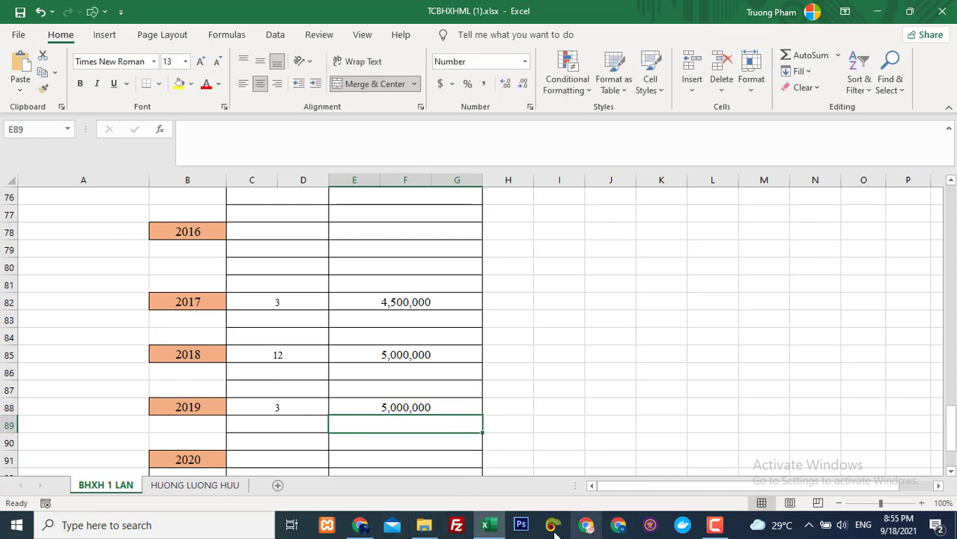
Switch to the article in Chrome and examine the example's last salary period, 04/2019
click(360, 525)
scroll(208, 372, down, 1)
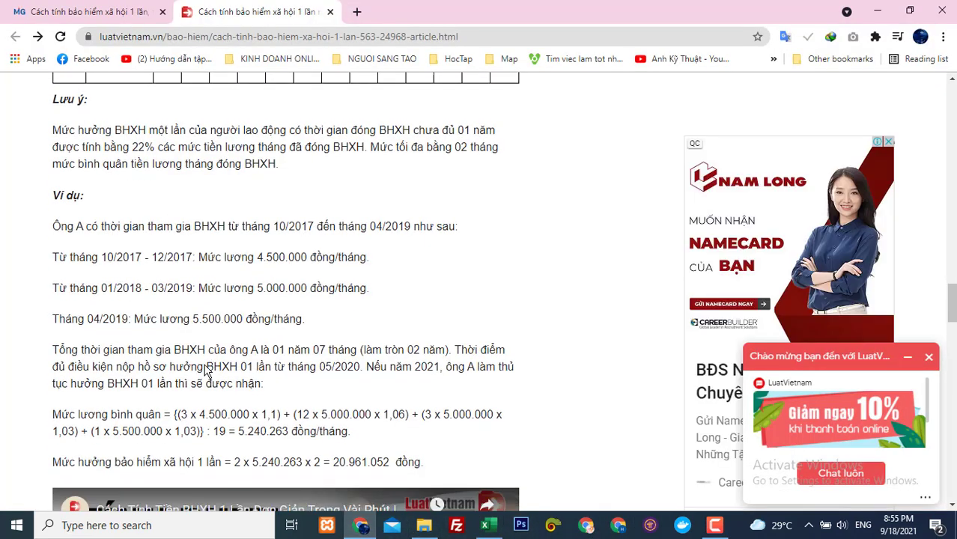
scroll(208, 372, down, 1)
drag(88, 265, 125, 265)
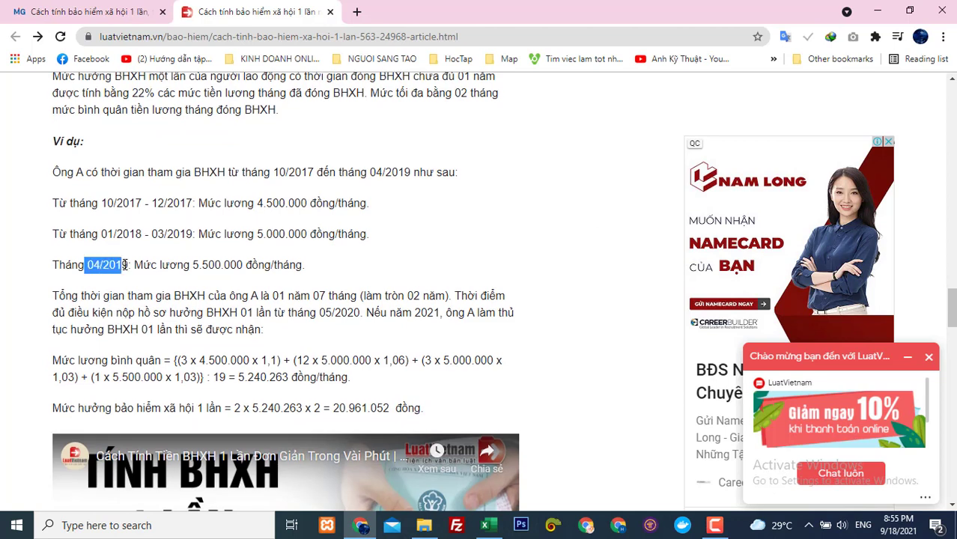
click(105, 263)
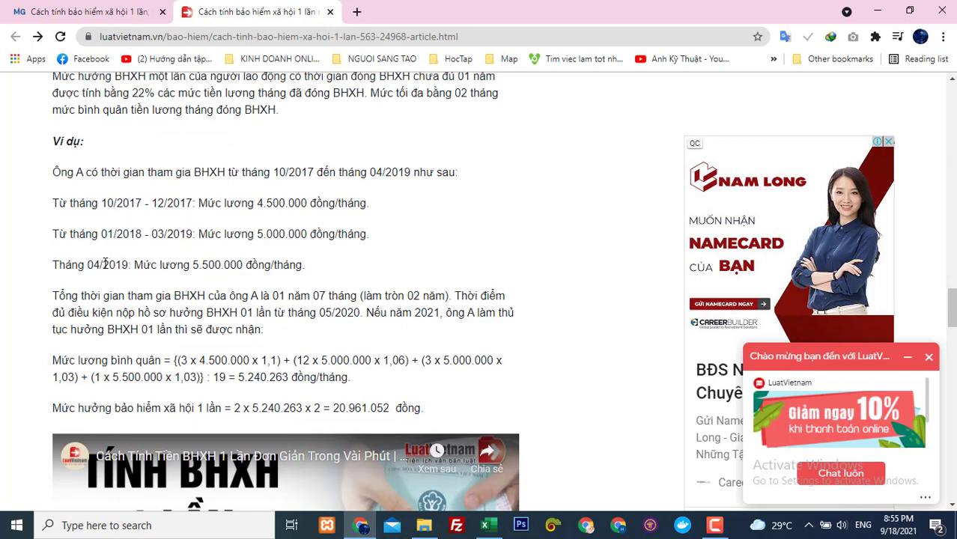
Recheck the 04/2019 period in the article, switch to the Excel workbook, and enter 1 month at 5,500,000 in the second 2019 row
drag(97, 266, 130, 266)
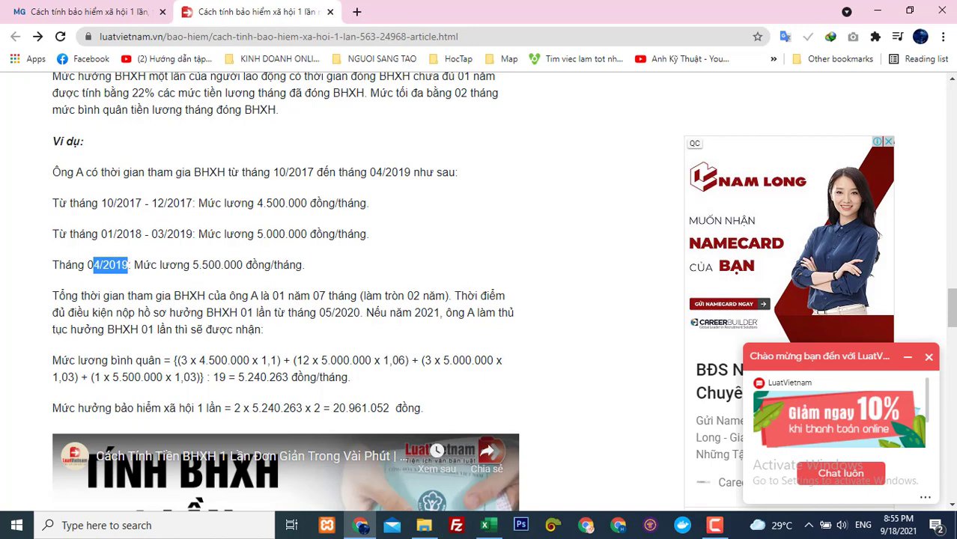
click(485, 524)
click(285, 422)
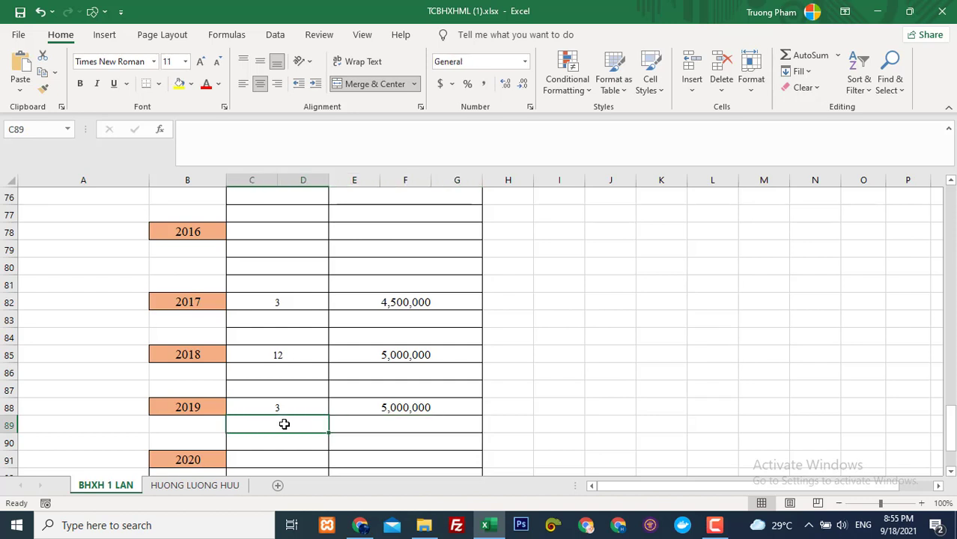
text(1)
click(393, 422)
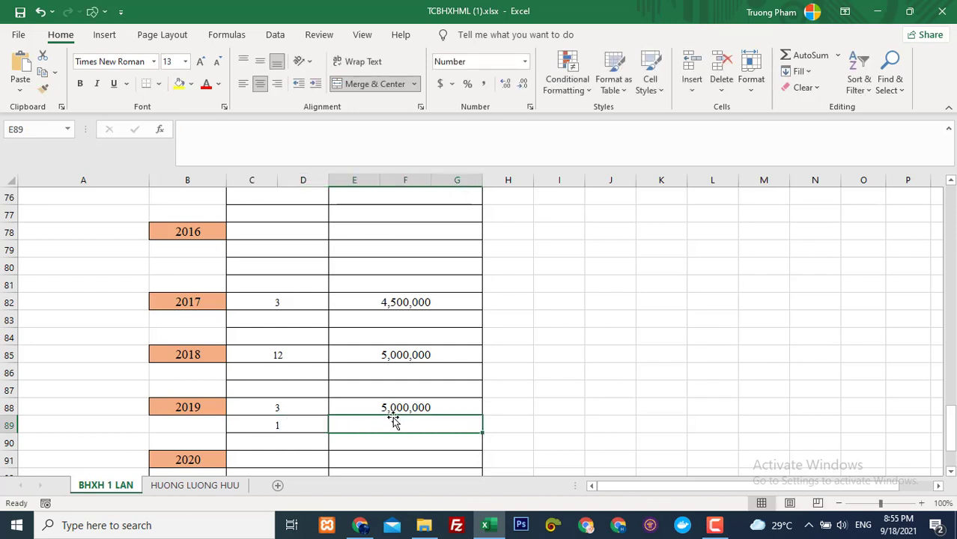
text(5)
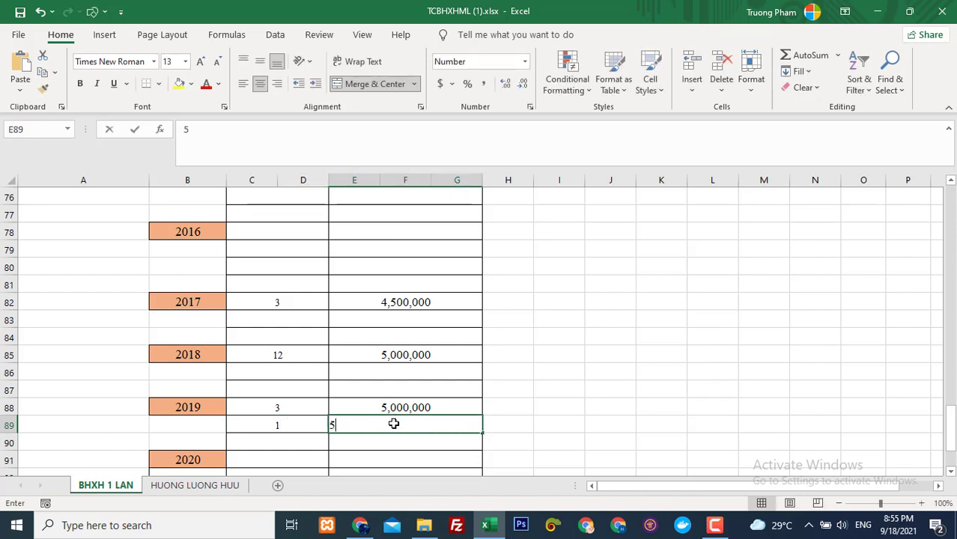
text(,500,0)
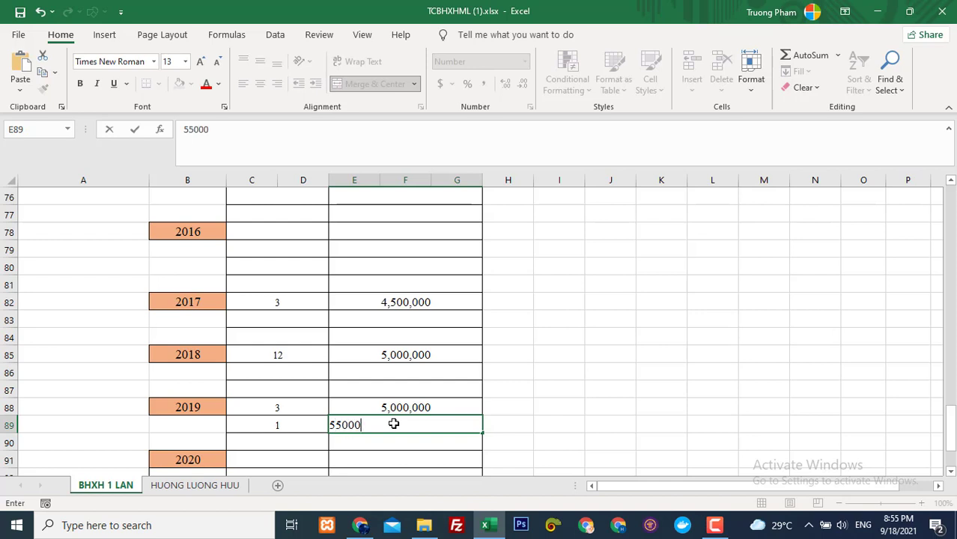
text(00)
key(Return)
click(641, 337)
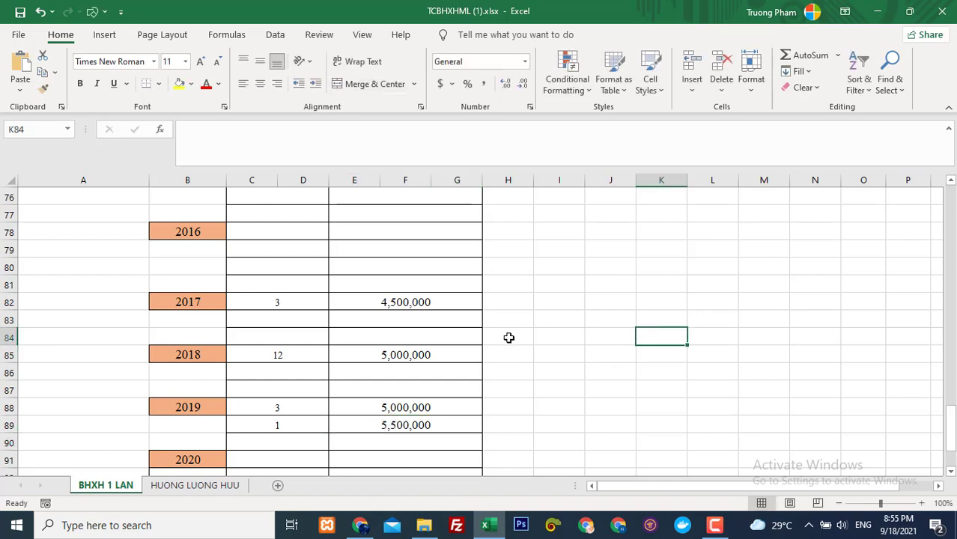
Examine the Trước 2014 and Từ 2014 year-count cells and their formulas beside the contribution table
scroll(508, 339, down, 2)
scroll(637, 376, up, 15)
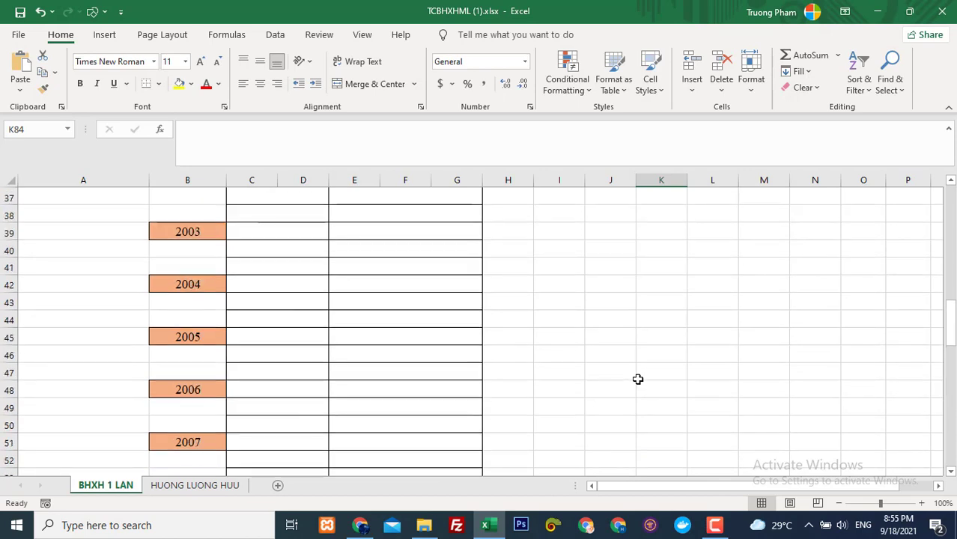
scroll(637, 378, up, 7)
scroll(598, 375, down, 3)
scroll(535, 370, up, 1)
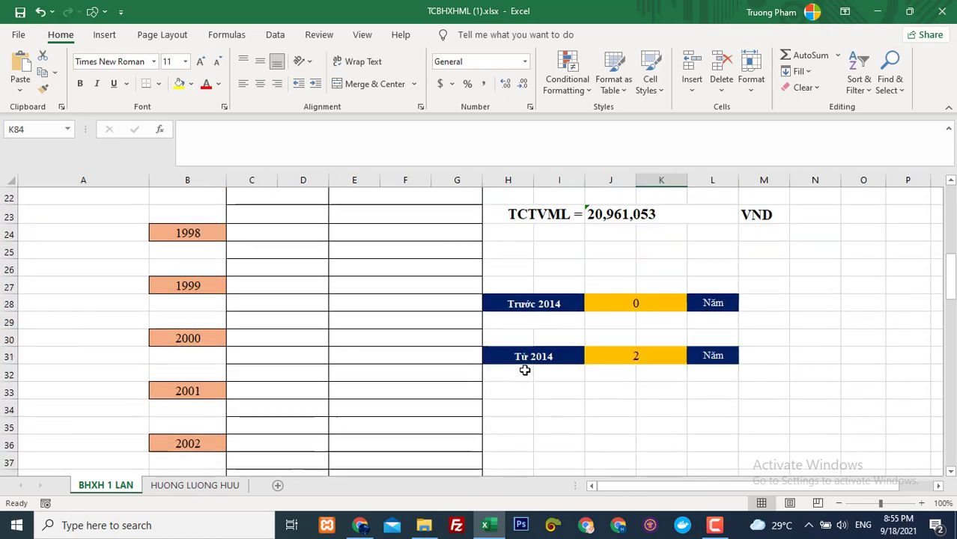
click(561, 304)
click(660, 302)
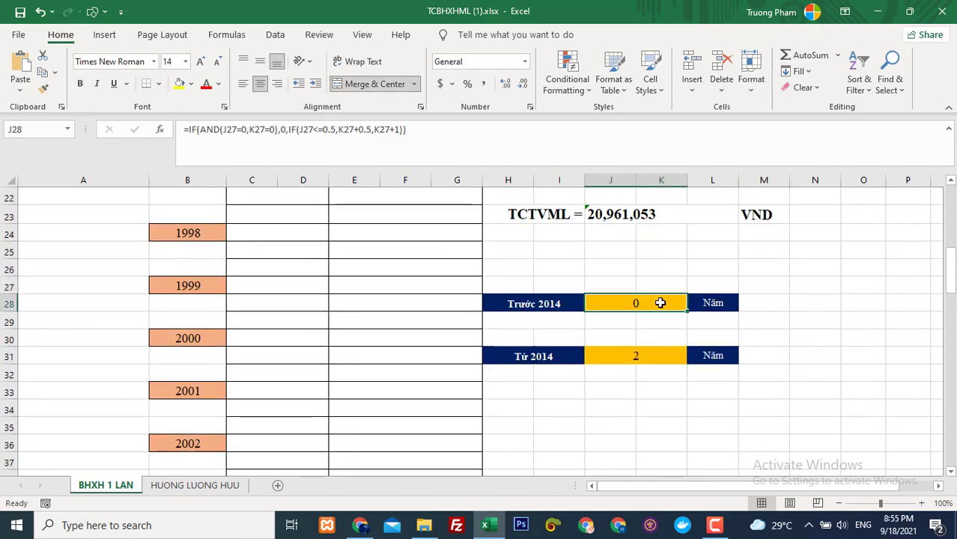
scroll(583, 365, down, 2)
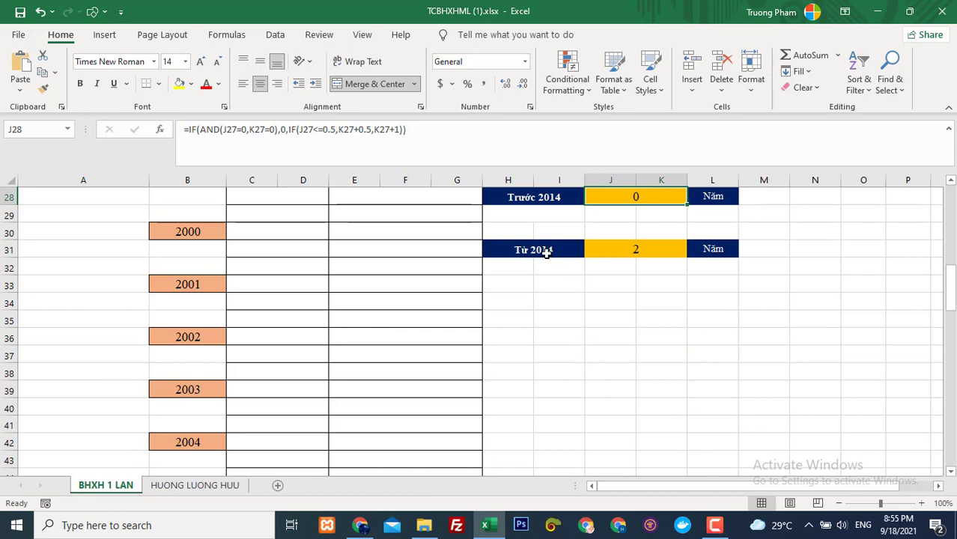
click(638, 254)
Review the average salary (MBQTL) and one-time payout (TCTVML) results, and inspect the payout cell's formula
scroll(664, 330, up, 3)
scroll(664, 331, up, 3)
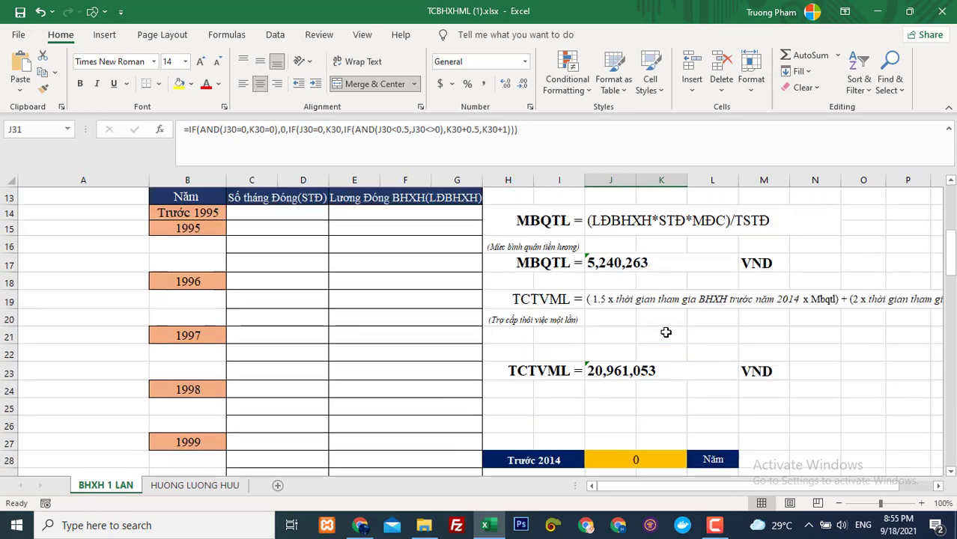
scroll(666, 330, down, 1)
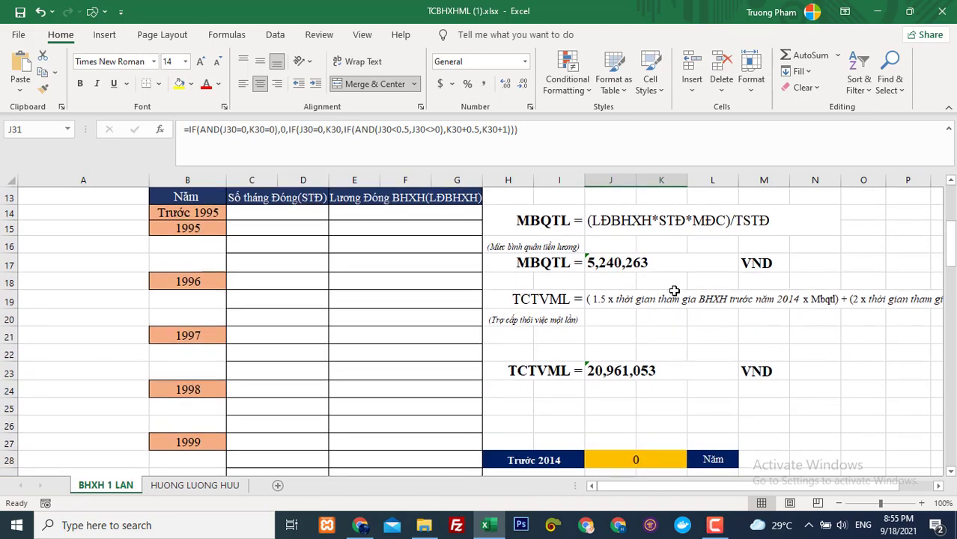
scroll(599, 314, down, 1)
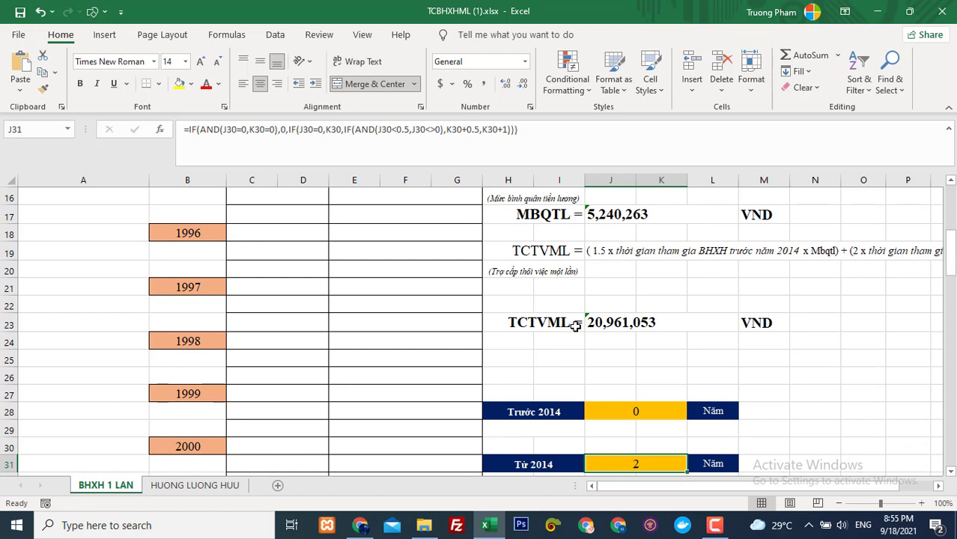
click(632, 322)
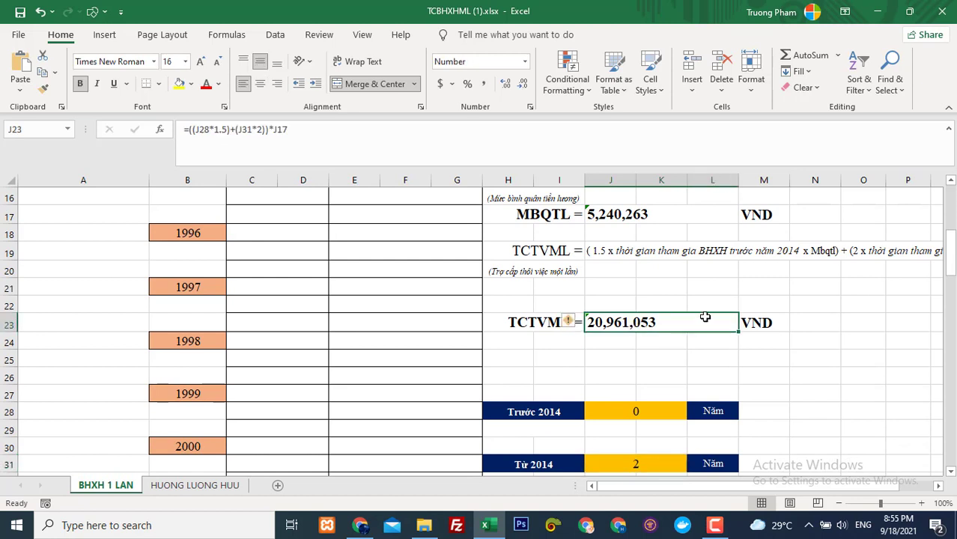
click(704, 372)
click(633, 319)
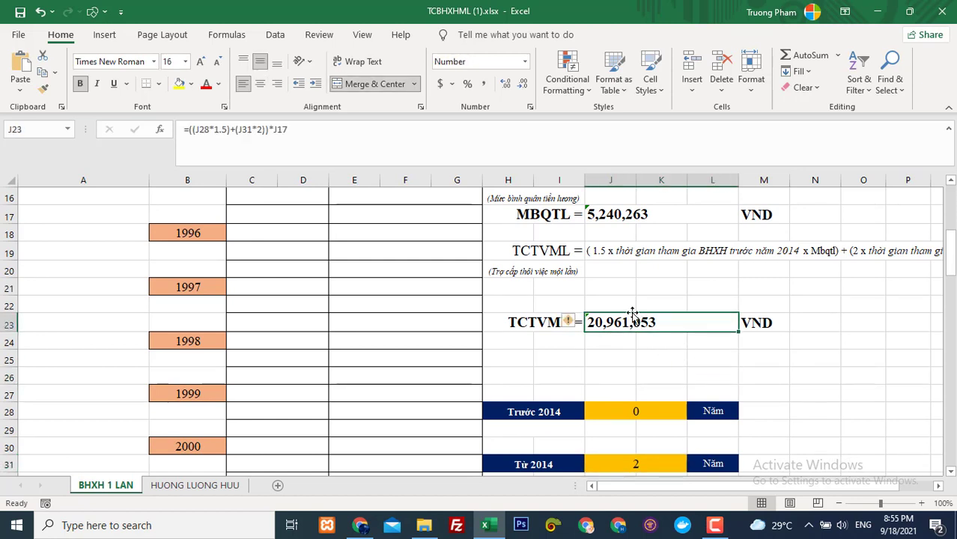
Switch to the article in Chrome, check the example's average salary, and compare it with the MBQTL result in Excel
click(362, 524)
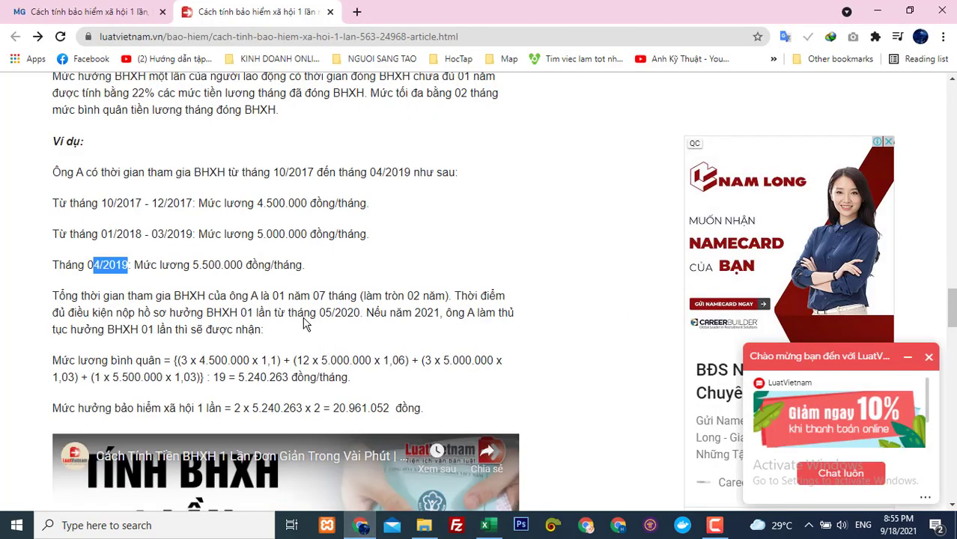
scroll(299, 318, up, 3)
scroll(279, 356, down, 4)
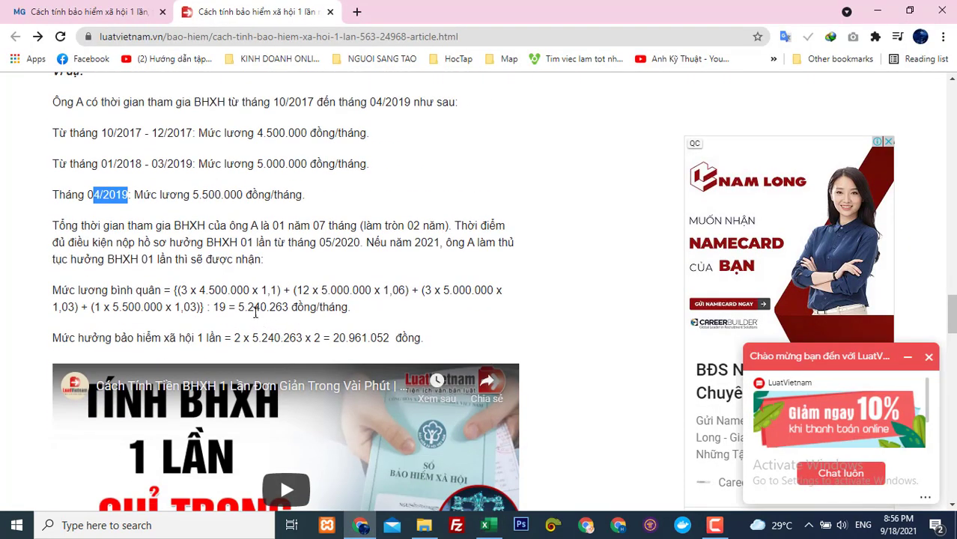
drag(237, 307, 279, 308)
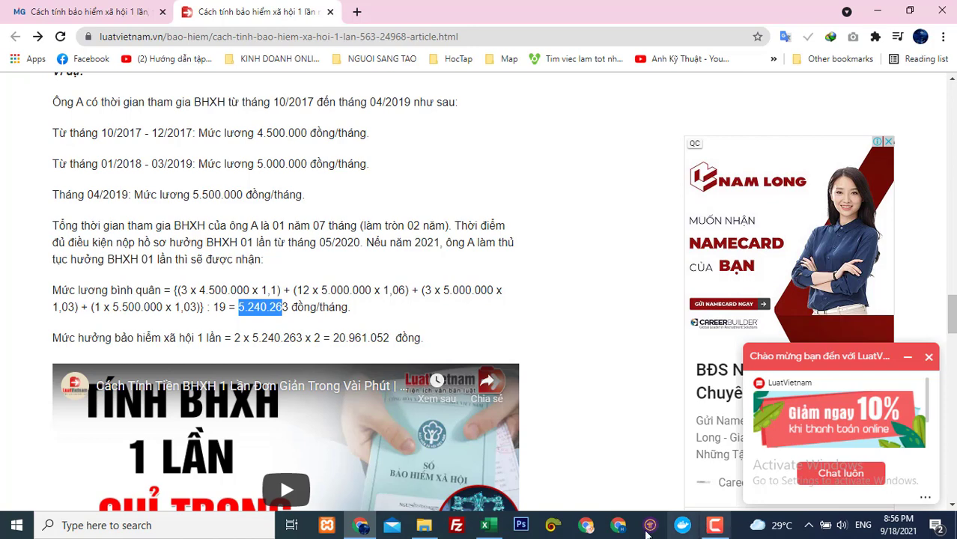
click(484, 525)
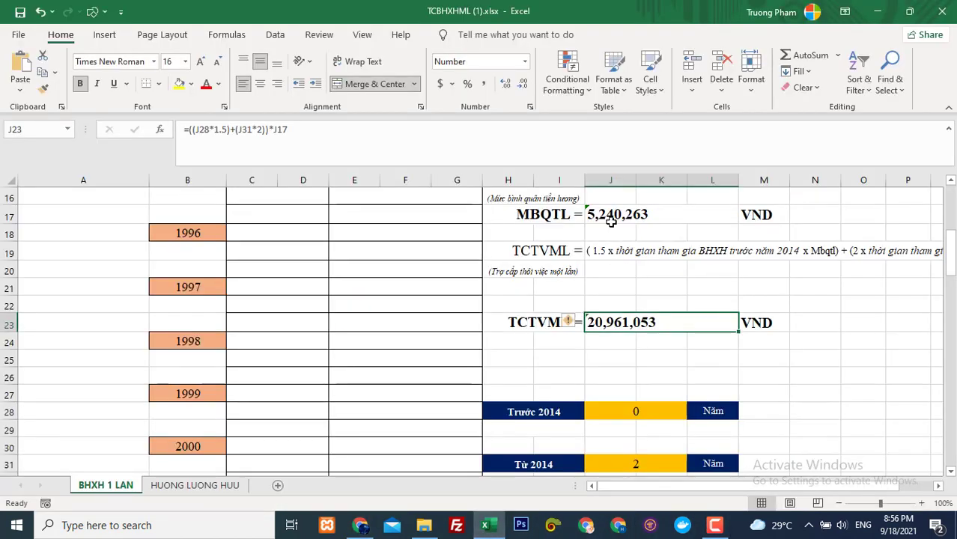
Switch to Chrome to check the article's one-time payout calculation, and compare it with the TCTVML result in Excel
click(361, 525)
click(292, 327)
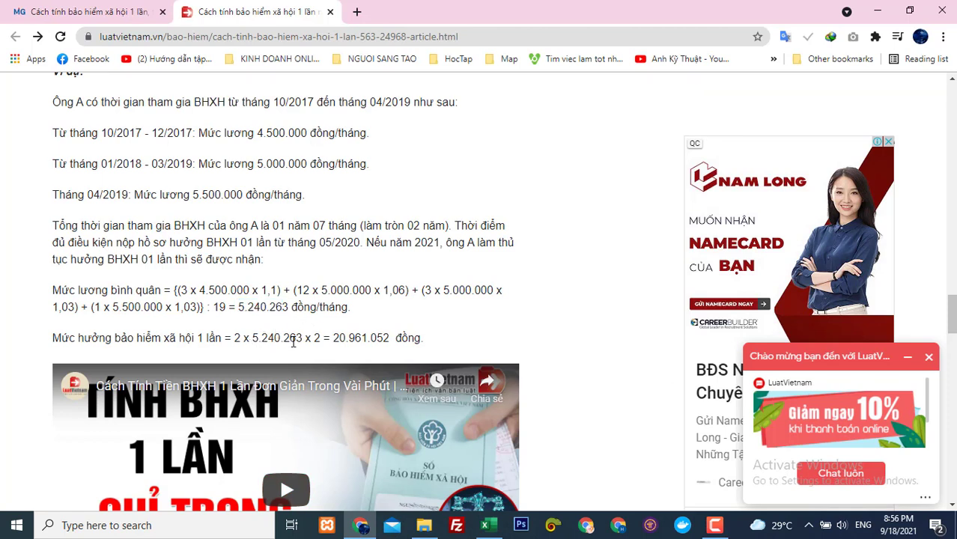
scroll(292, 341, down, 2)
scroll(300, 374, up, 2)
click(497, 527)
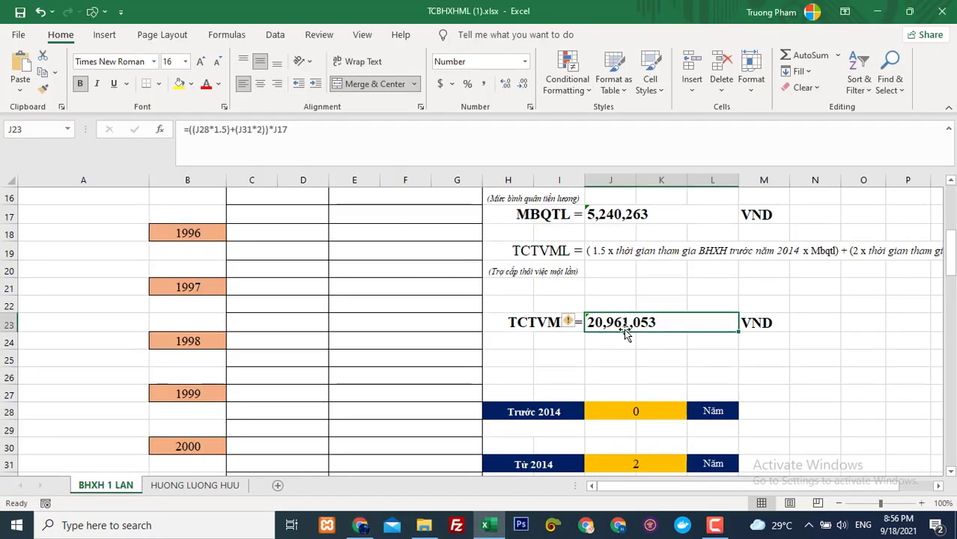
click(669, 340)
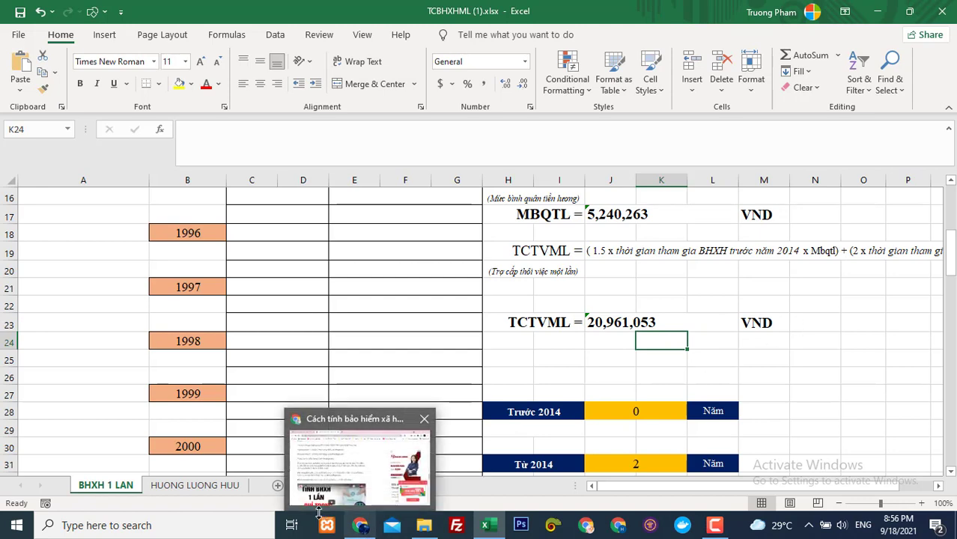
Switch to the article in Chrome and reread the worked example and the notes above it
click(359, 527)
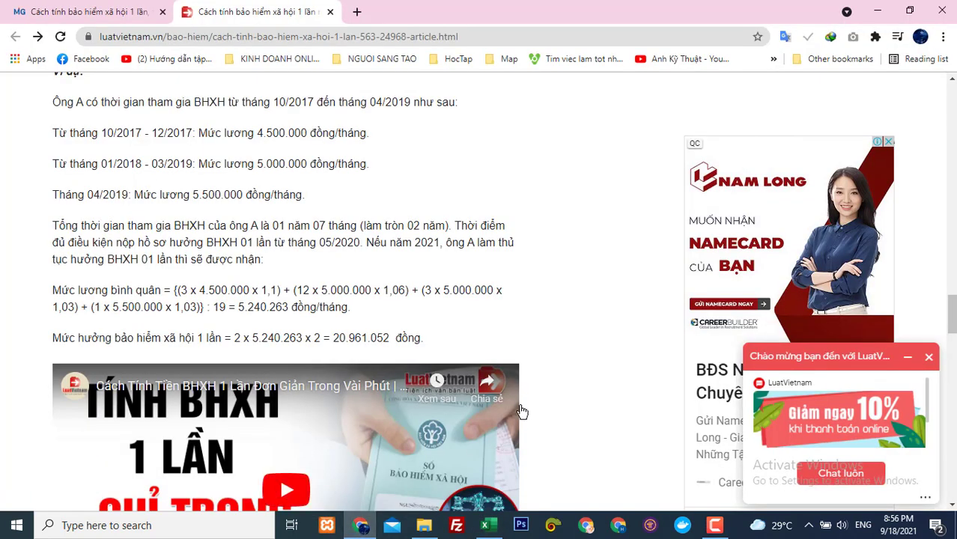
scroll(529, 396, up, 3)
scroll(528, 404, down, 2)
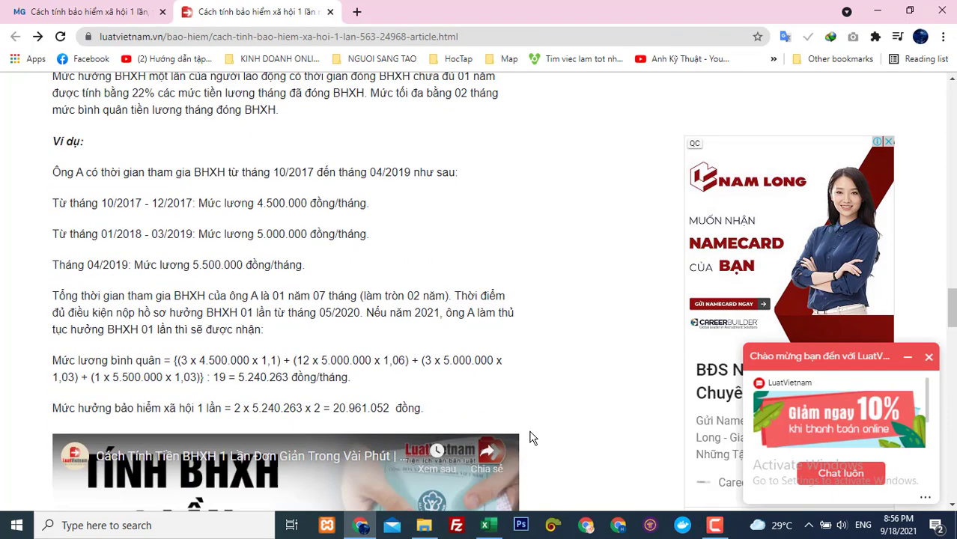
scroll(530, 419, up, 2)
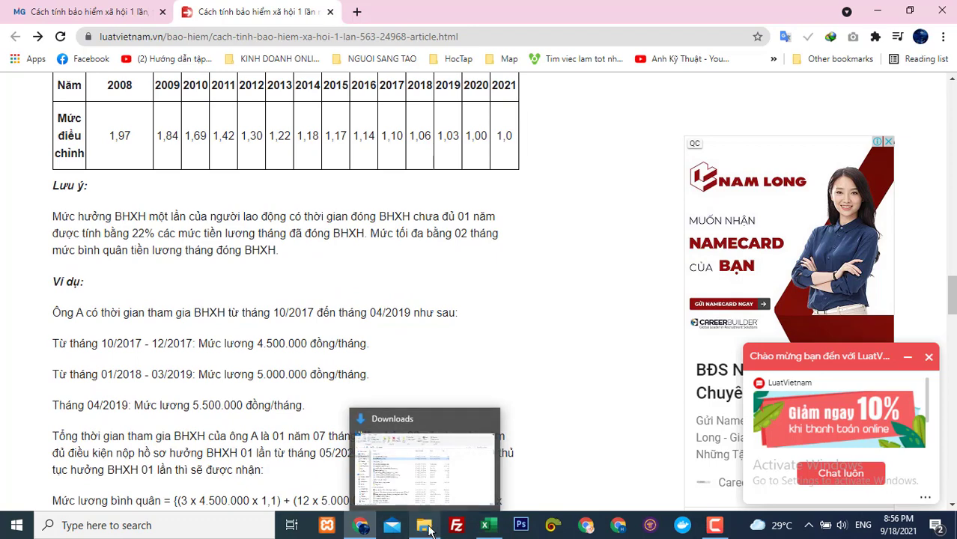
Switch to the Excel workbook, show the TCTVML payout to two decimal places to check its rounding, and restore its whole-number display
mouse_move(506, 520)
click(508, 494)
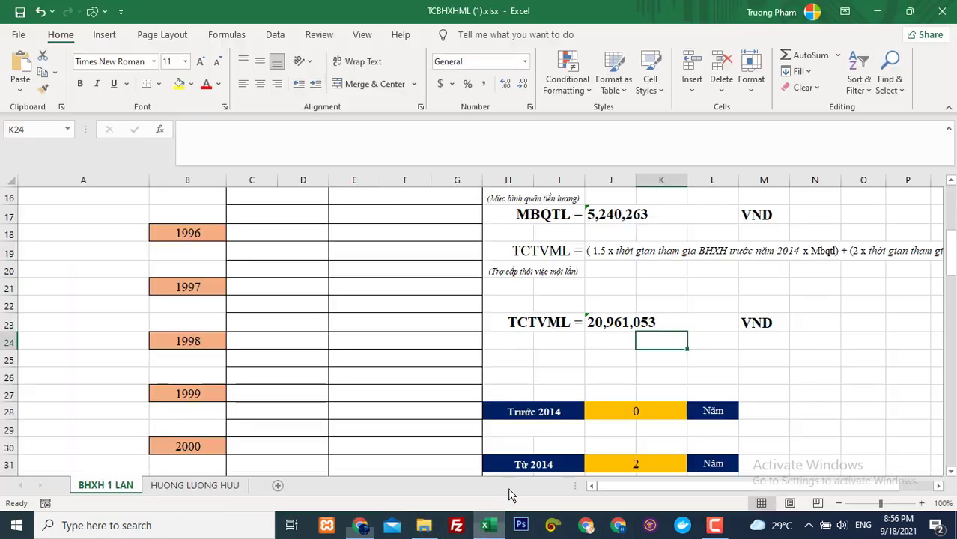
click(695, 374)
click(625, 322)
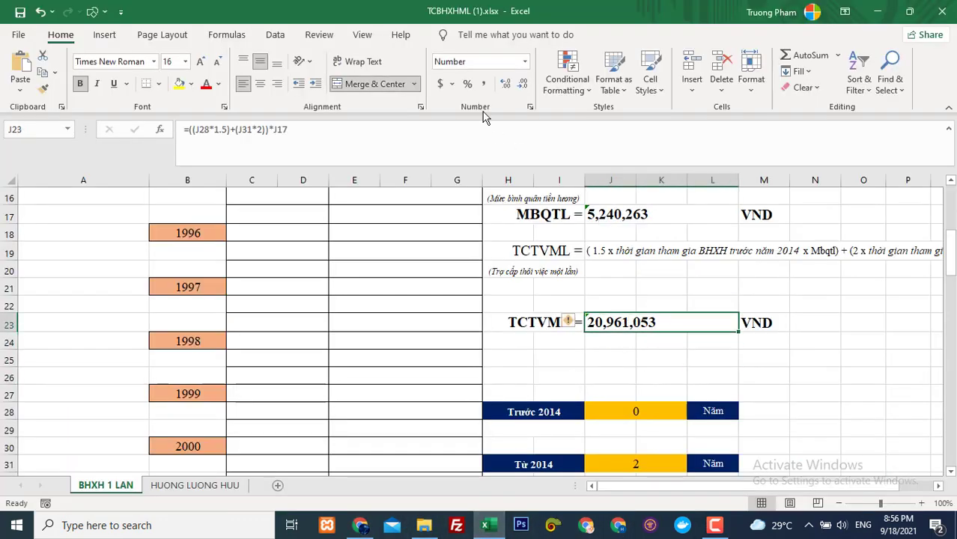
click(507, 85)
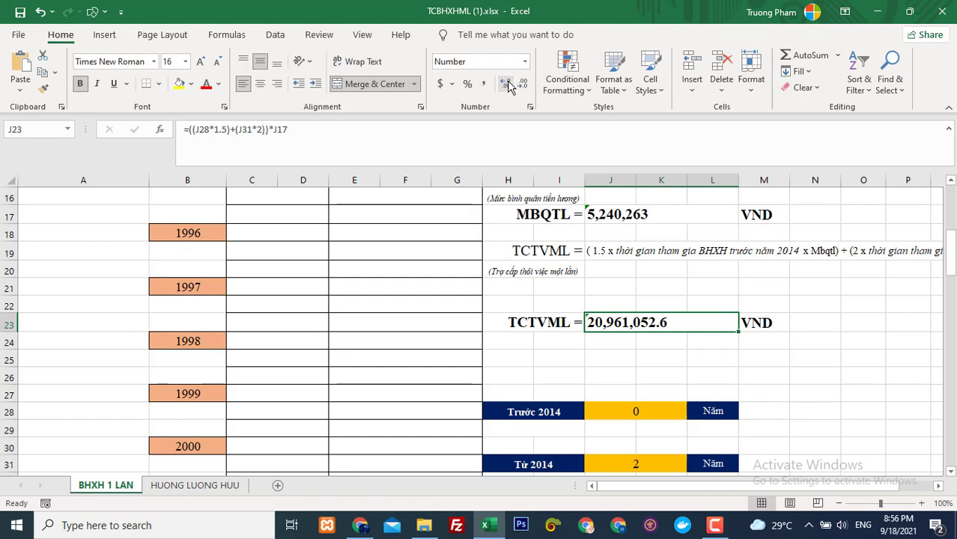
click(745, 355)
click(631, 324)
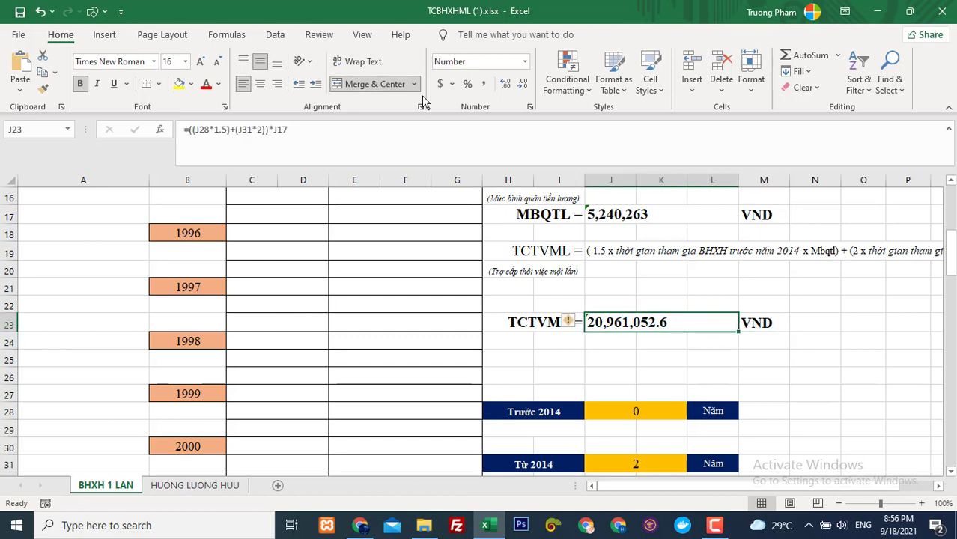
click(505, 85)
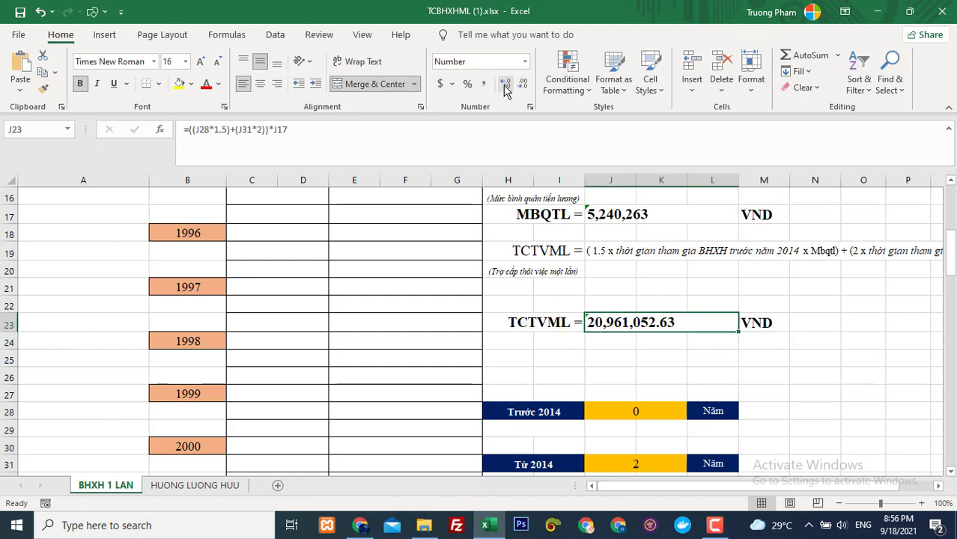
click(523, 84)
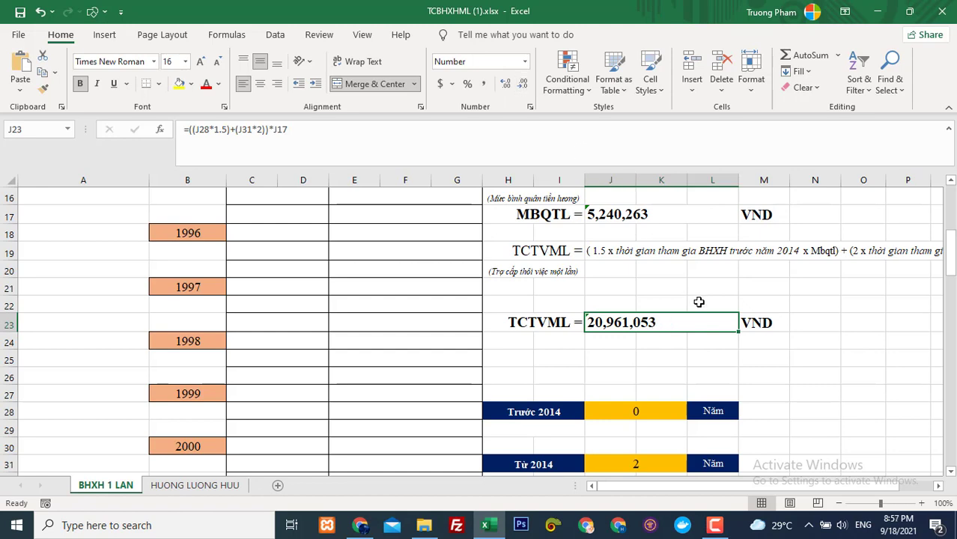
click(711, 340)
click(643, 339)
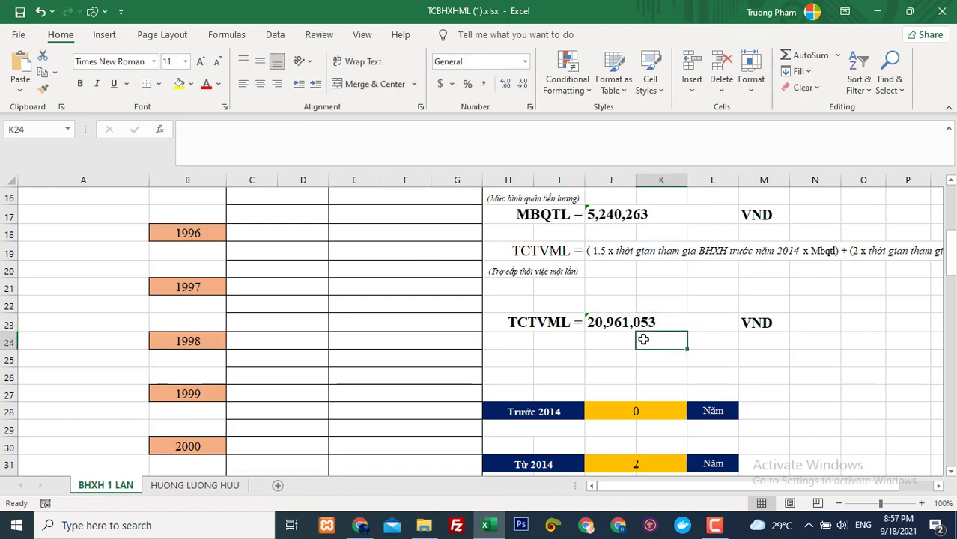
Switch to the article in Chrome and recheck the ending digits of the example's final one-time payout
click(360, 525)
scroll(355, 376, down, 2)
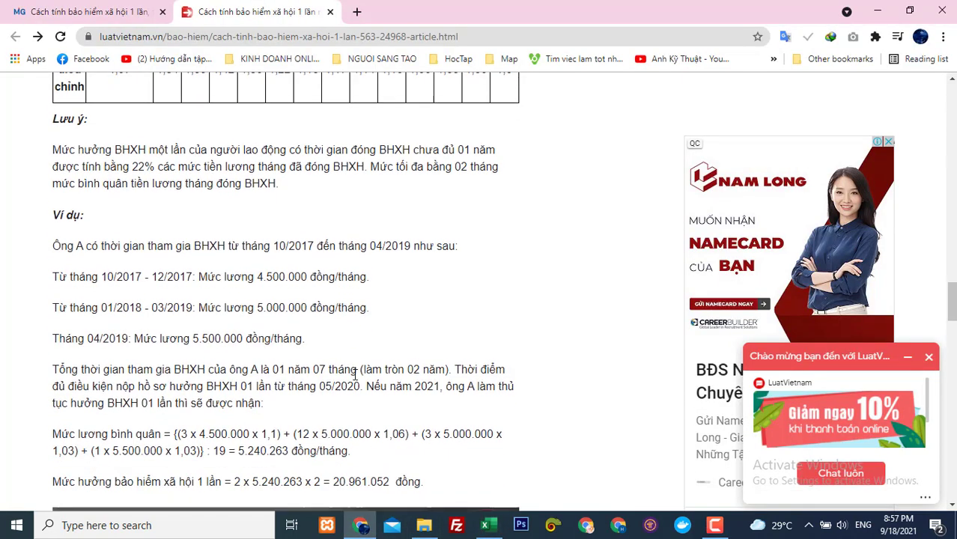
drag(368, 407, 408, 408)
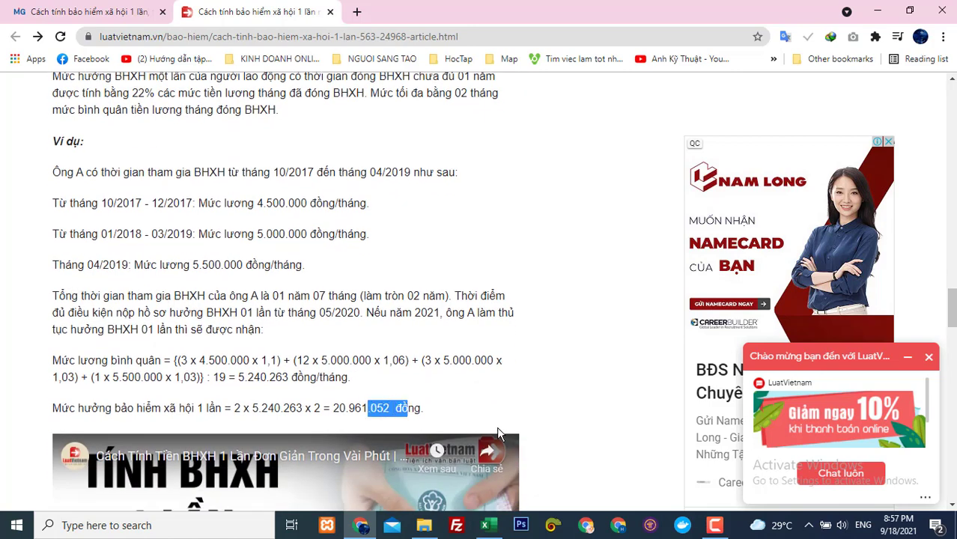
click(394, 409)
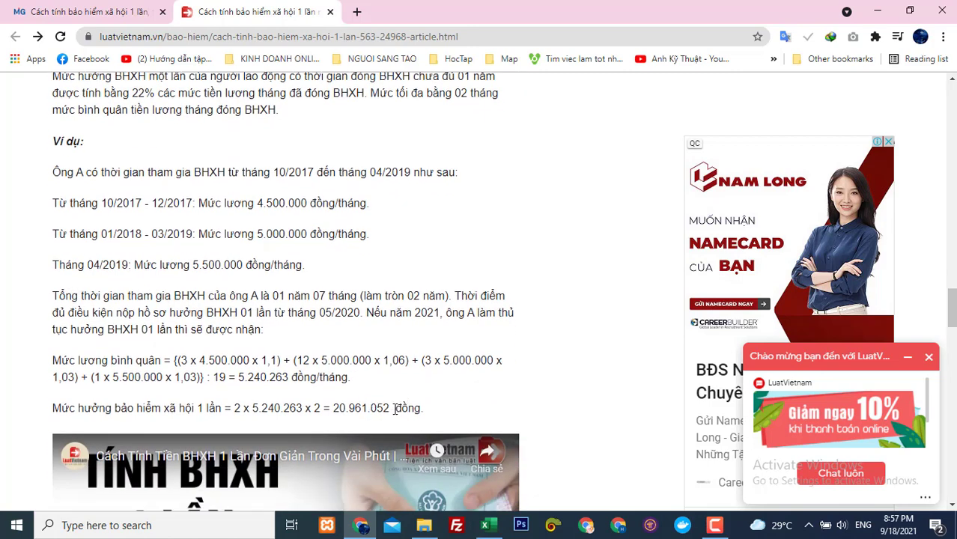
Switch to the Excel workbook and review the TCTVML and MBQTL results with their formulas
click(487, 526)
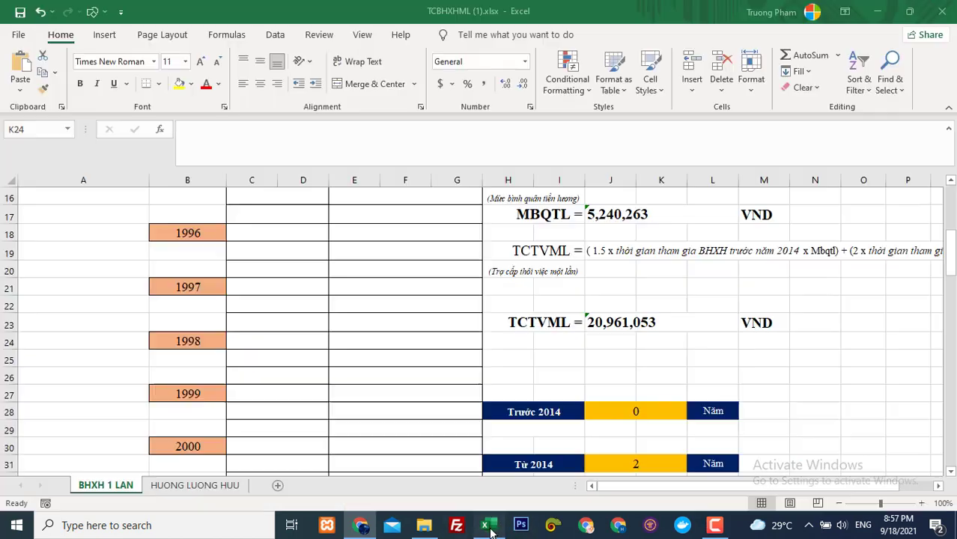
click(655, 320)
click(759, 361)
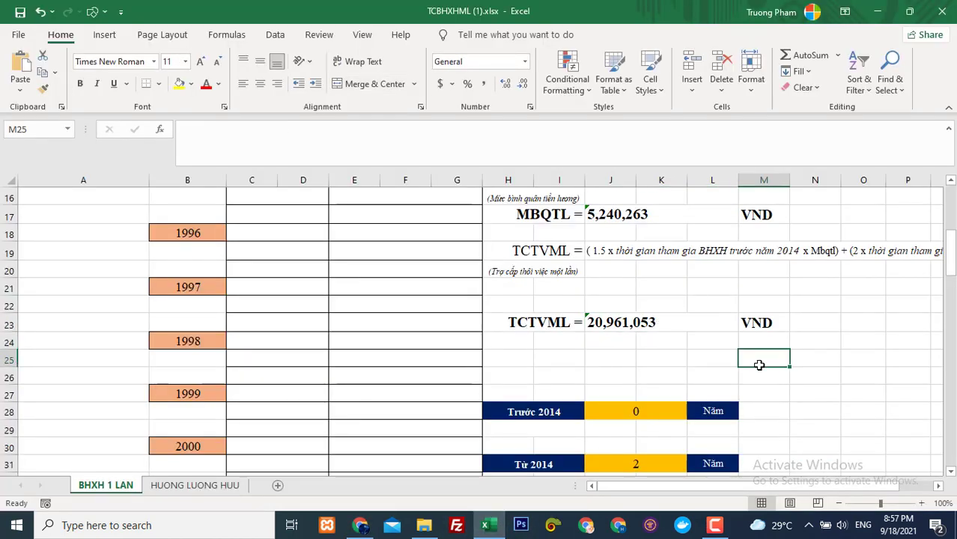
scroll(760, 364, up, 4)
scroll(509, 337, down, 1)
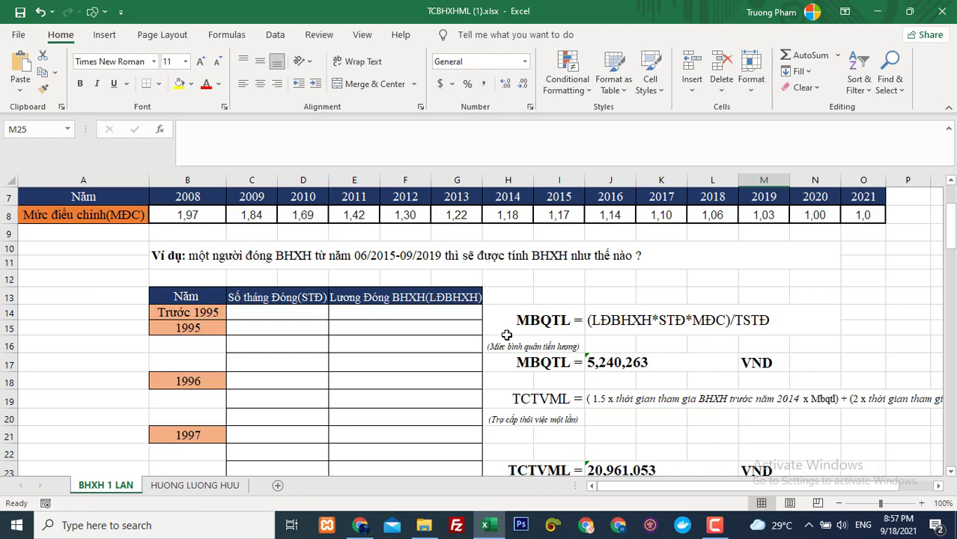
Show the HUONG LUONG HUU sheet and look over its pension rate calculations and yearly salary table
click(195, 485)
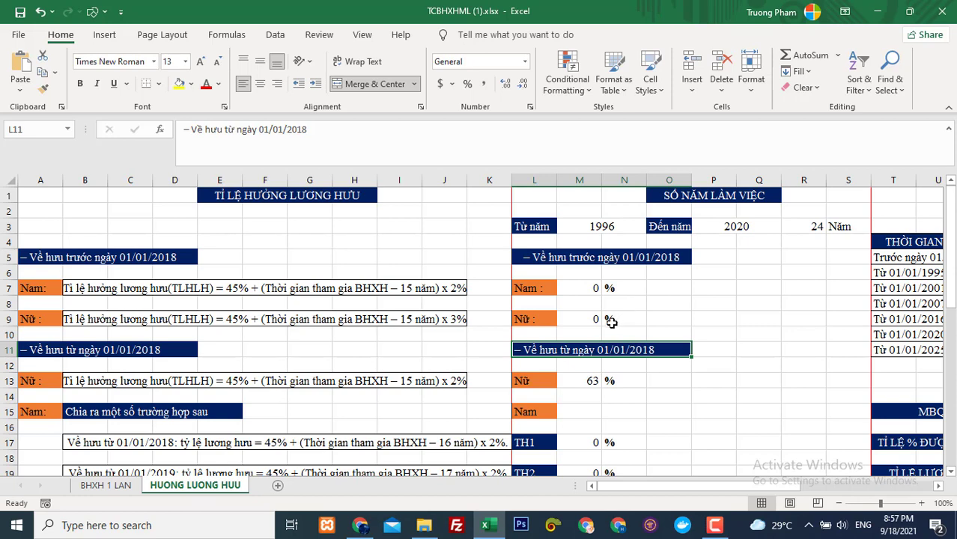
scroll(611, 321, down, 2)
scroll(612, 322, up, 2)
scroll(464, 398, down, 14)
scroll(465, 401, up, 7)
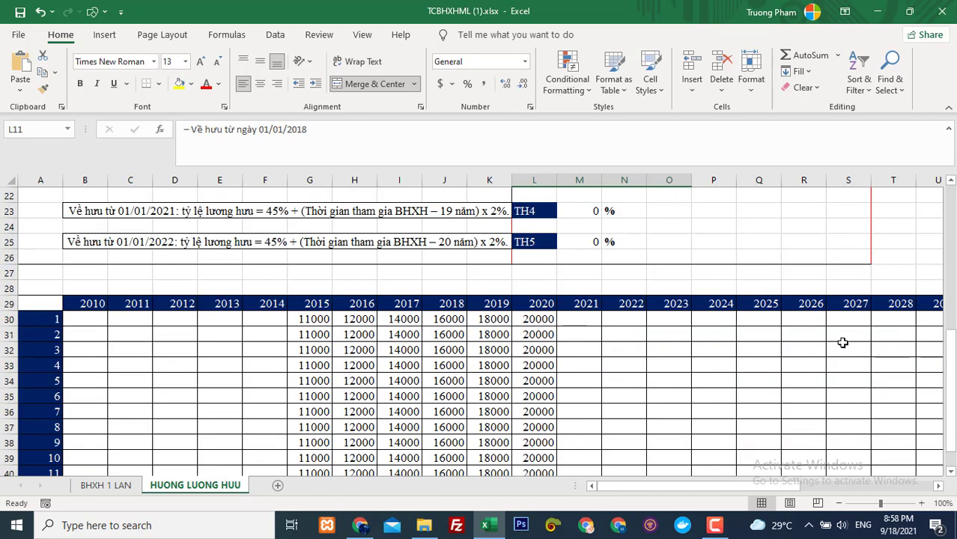
drag(650, 486, 617, 462)
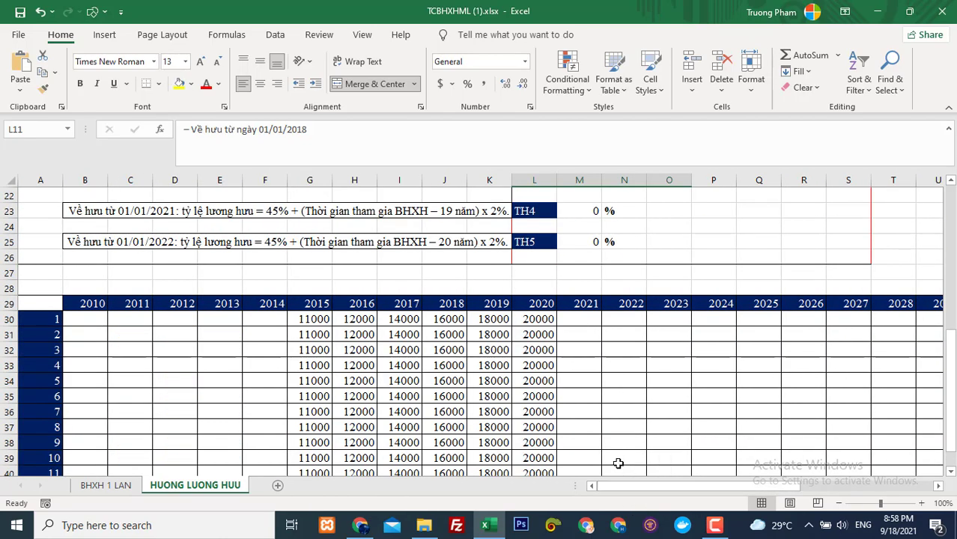
scroll(619, 416, up, 6)
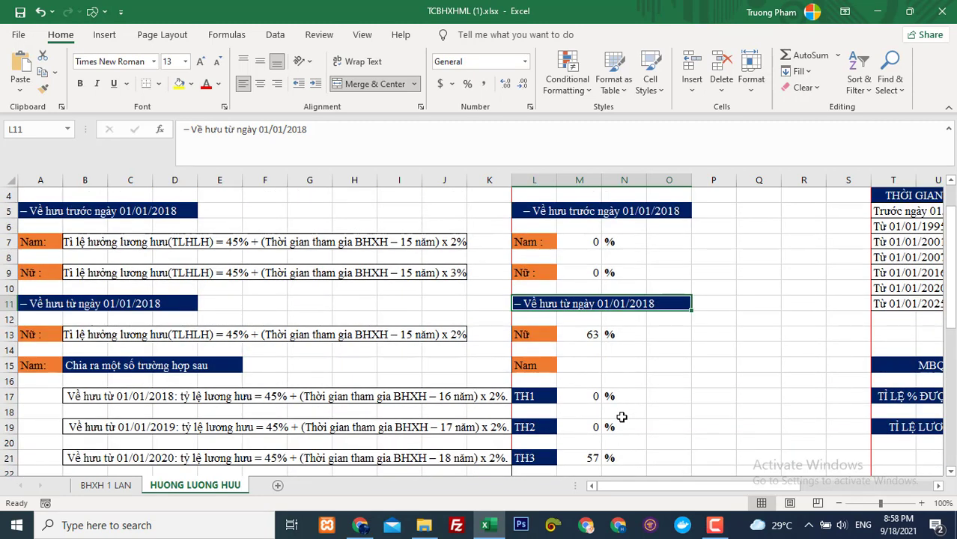
scroll(621, 417, up, 1)
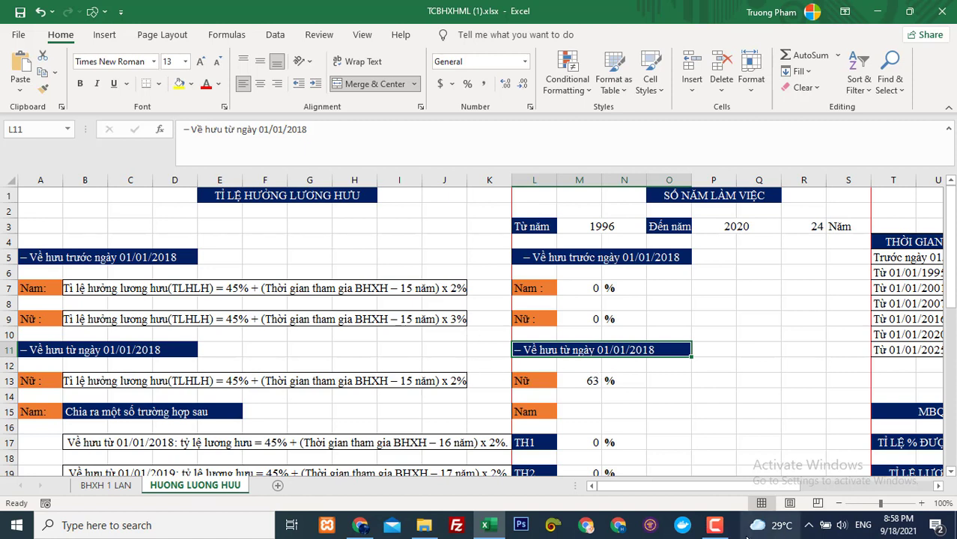
Examine the pension rate formulas for men and women retiring before and from 01/01/2018
drag(686, 484, 556, 490)
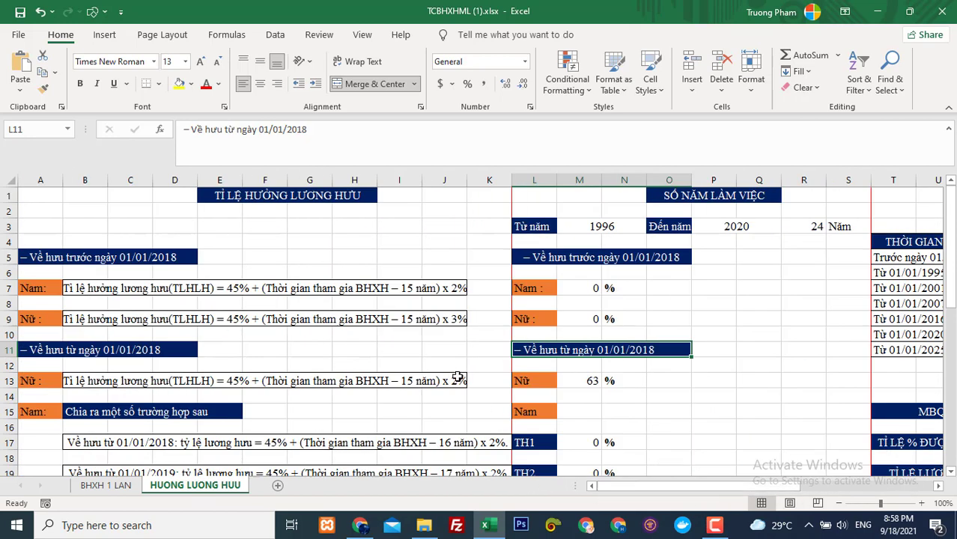
scroll(453, 372, down, 4)
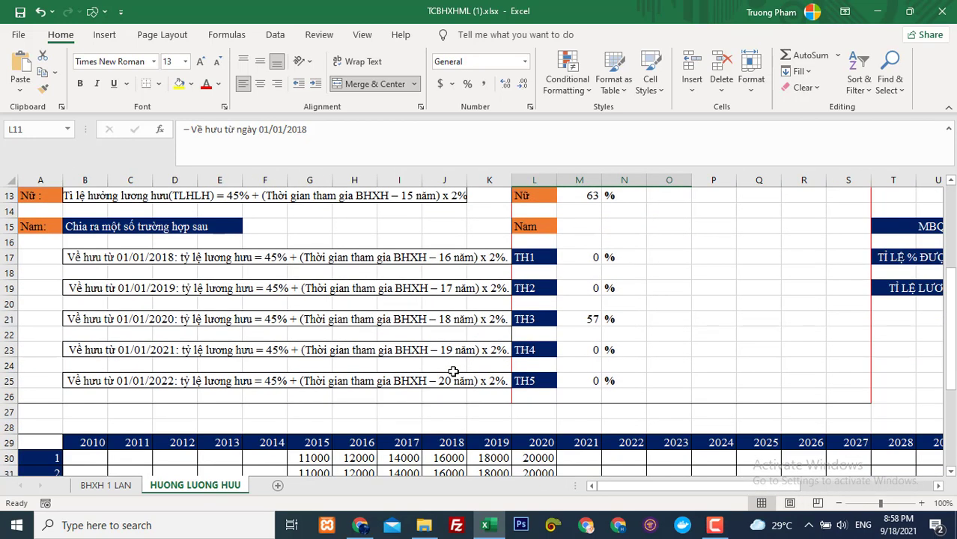
scroll(453, 371, up, 4)
scroll(453, 372, down, 1)
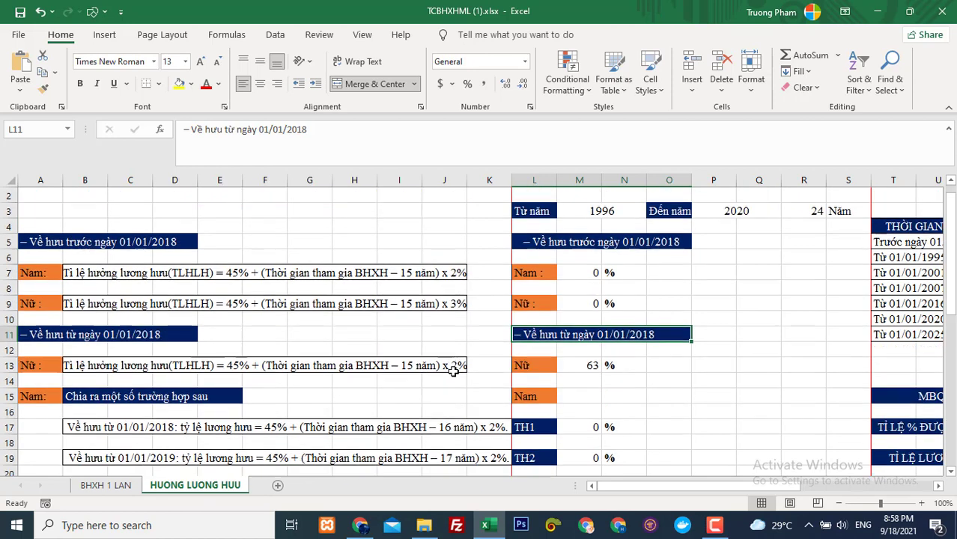
scroll(453, 371, down, 1)
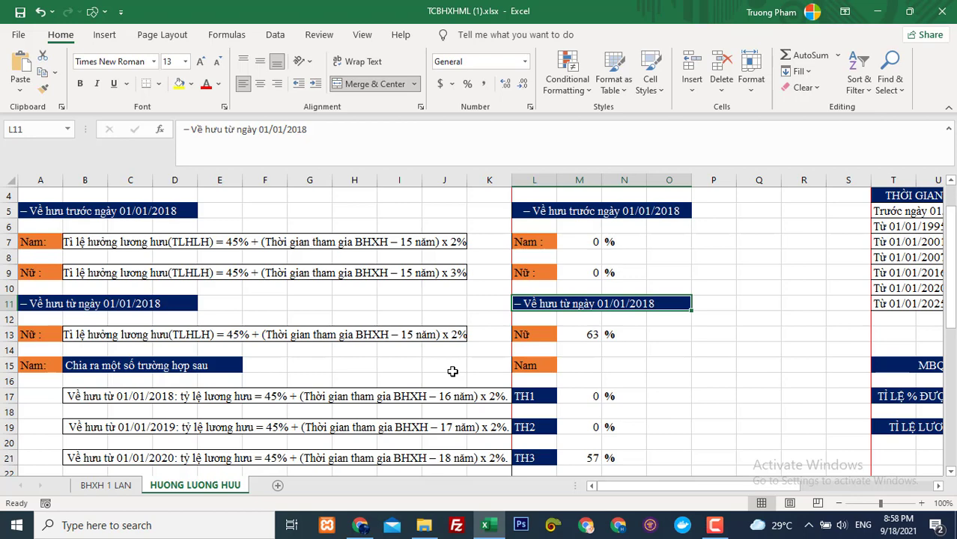
Return to the BHXH 1 LAN sheet and review the yearly adjustment coefficients beside the MBQTL and TCTVML calculations
click(106, 485)
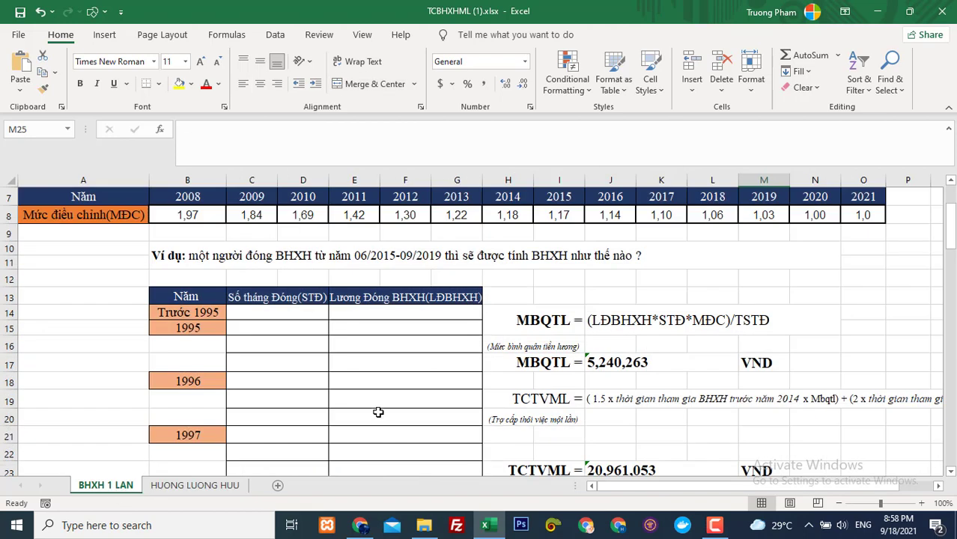
scroll(380, 412, up, 2)
scroll(378, 413, down, 2)
scroll(378, 413, up, 2)
scroll(378, 413, down, 1)
scroll(378, 414, down, 1)
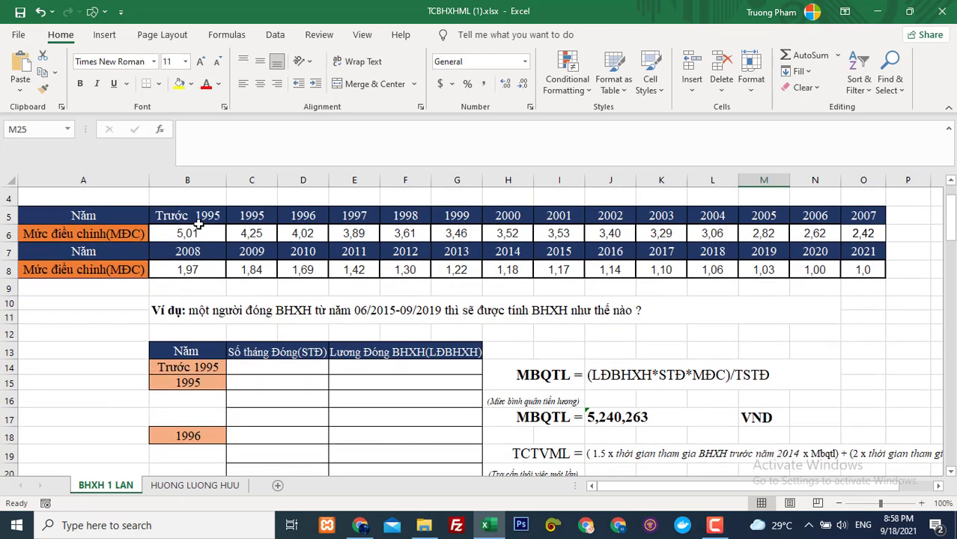
scroll(381, 333, down, 1)
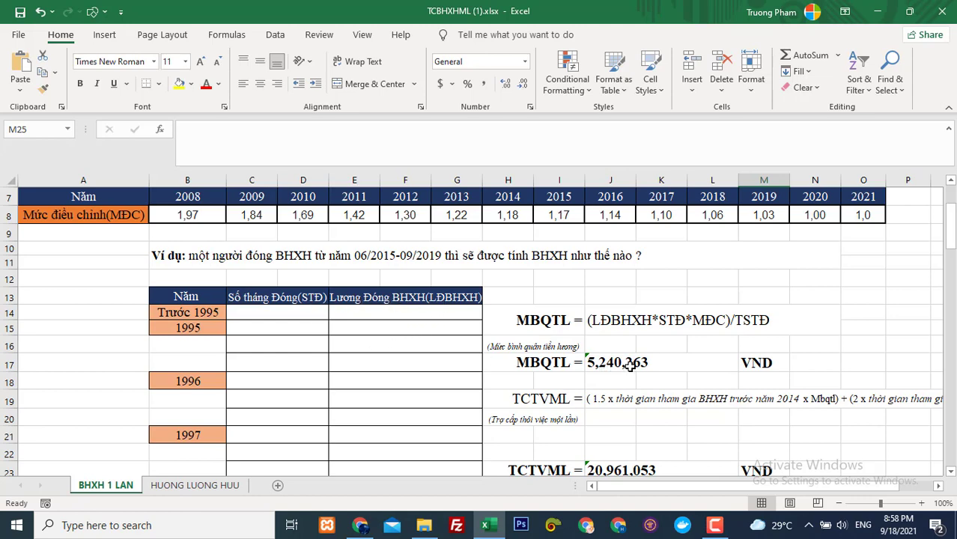
scroll(380, 356, up, 2)
scroll(378, 355, down, 3)
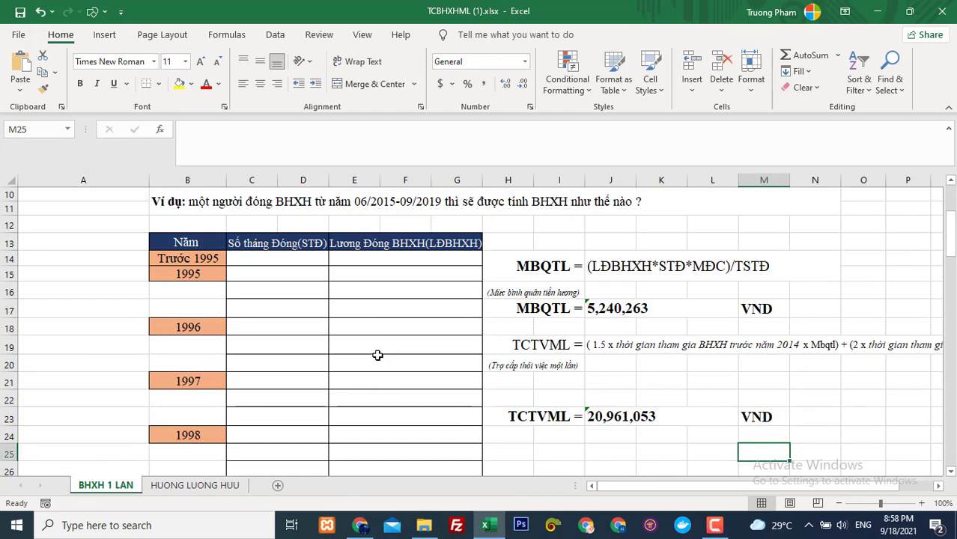
Highlight the contribution months and insured salary entry columns from row 14 down through the yearly rows, and clear the selection
scroll(360, 352, up, 2)
scroll(331, 348, down, 3)
scroll(299, 306, up, 1)
drag(256, 255, 431, 397)
scroll(619, 375, up, 9)
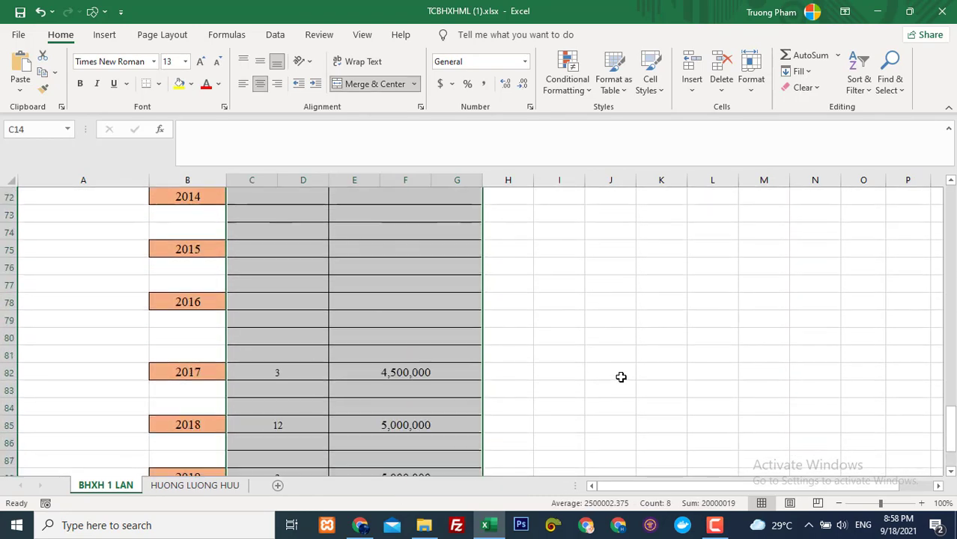
scroll(617, 371, up, 17)
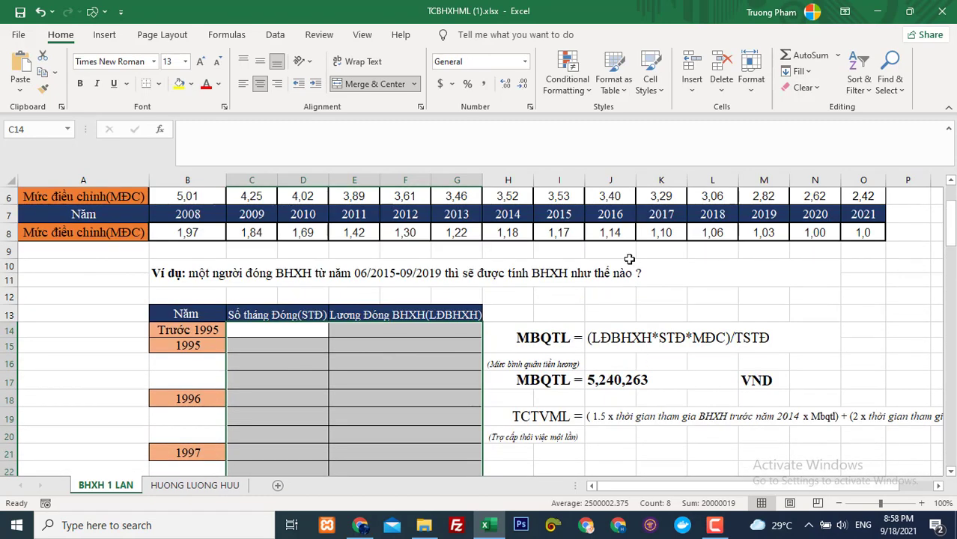
click(811, 300)
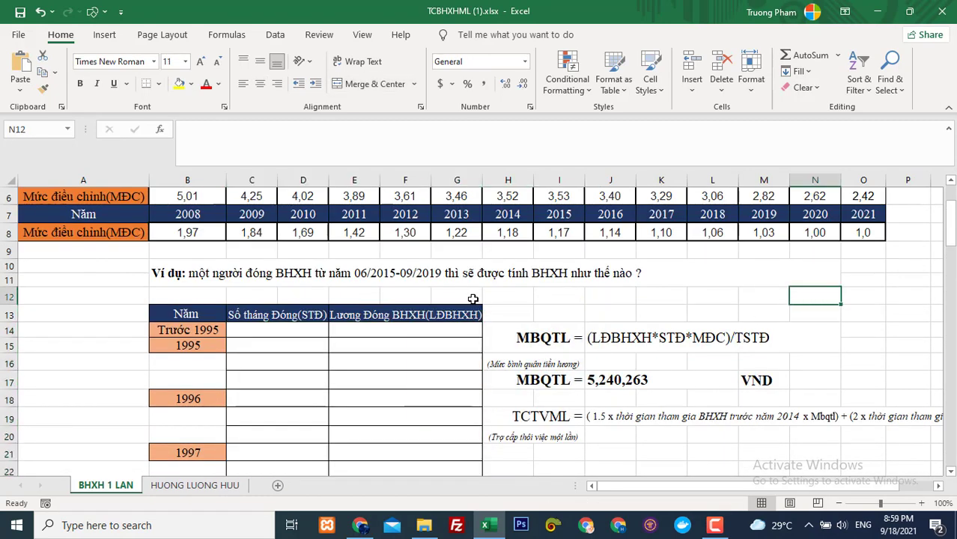